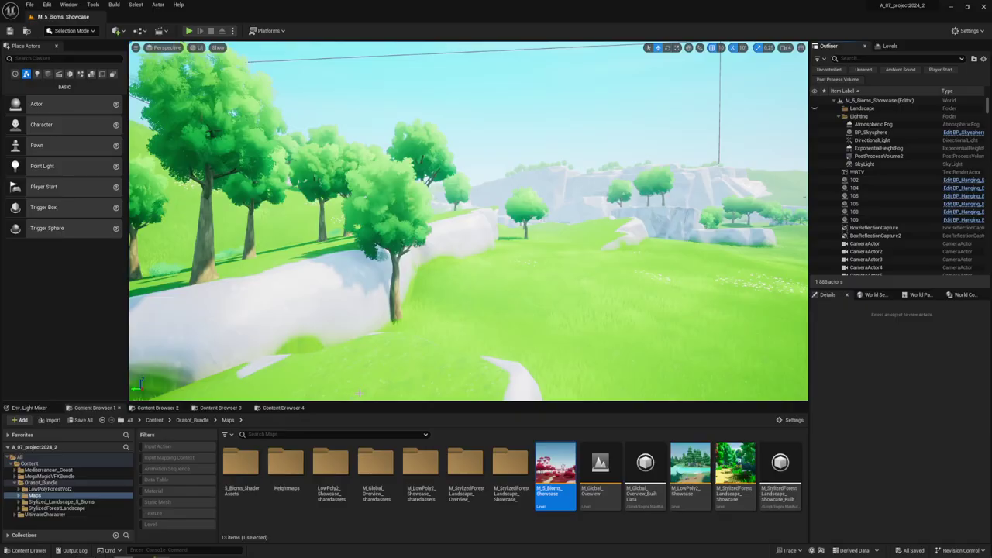
- Fly the camera over the sand and cliffs, then past the mountains toward a rocky slope
right_click_drag(363, 368, 362, 368)
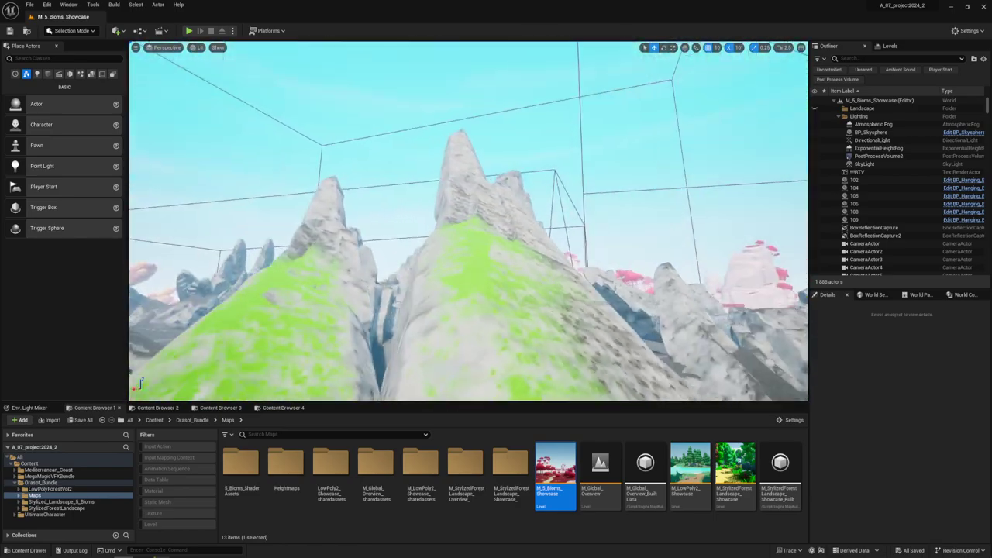
mouse_move(468, 221)
right_mouse_down()
mouse_move(434, 233)
mouse_move(468, 221)
mouse_move(428, 311)
right_mouse_up()
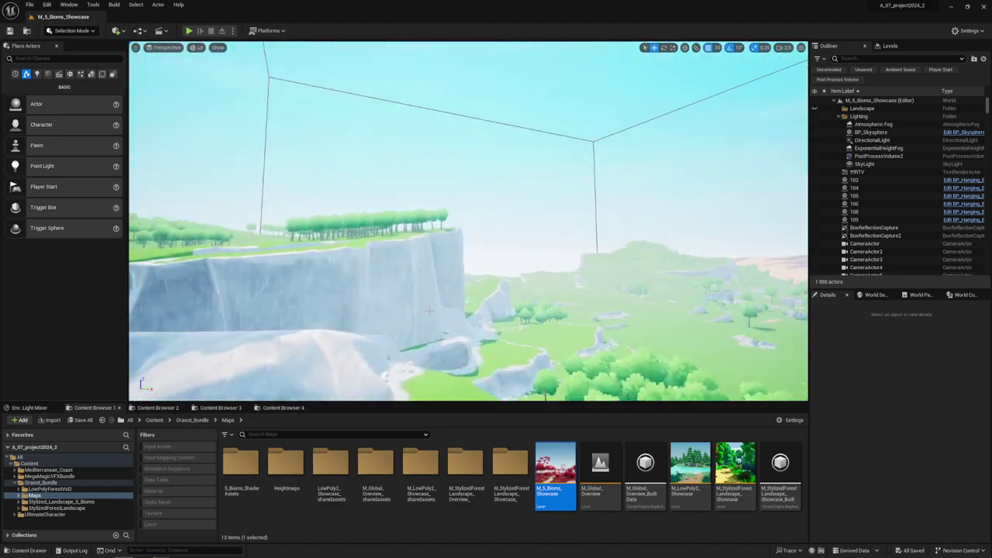
- Play-test the level, run the character into the trees, and switch to Shader Complexity view (F5)
left_click(188, 30)
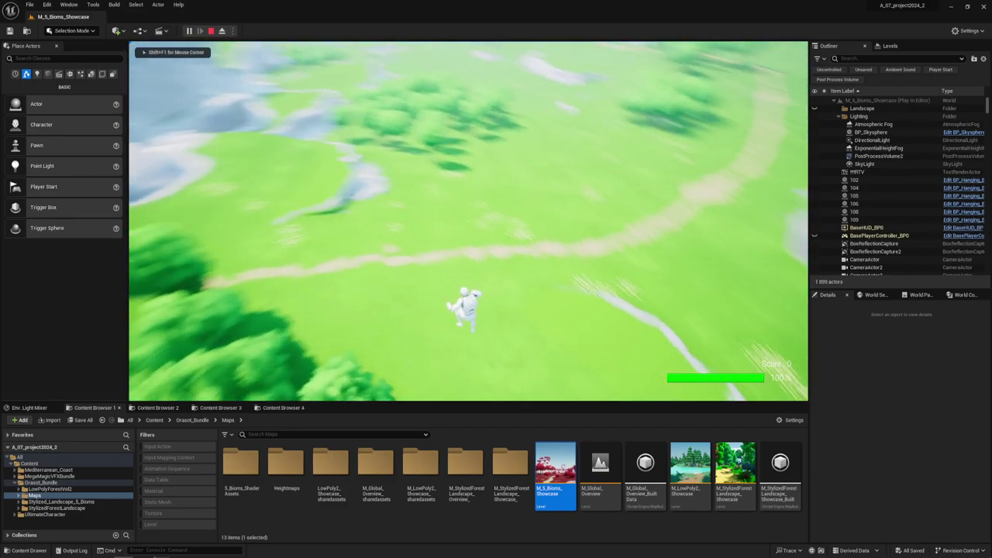
key("w")
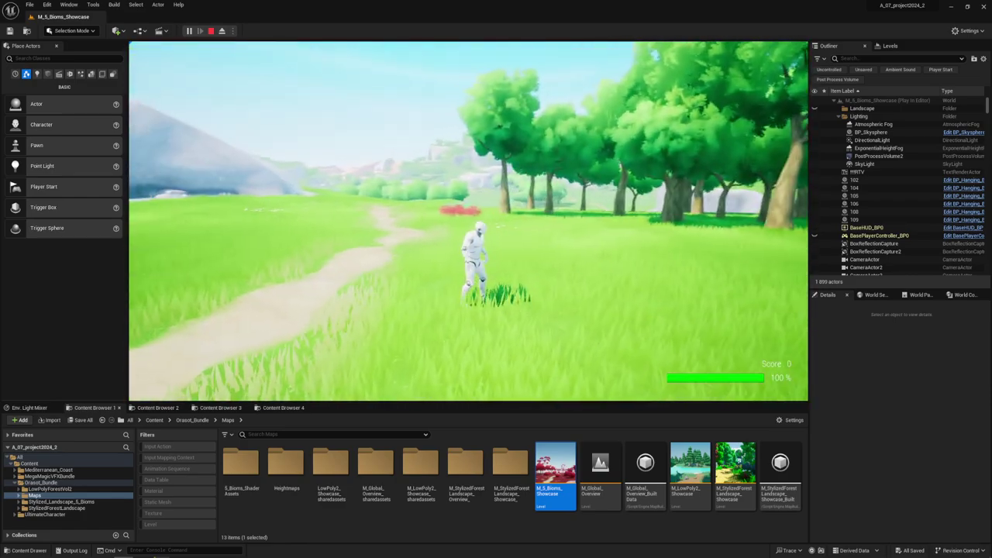
key("F5")
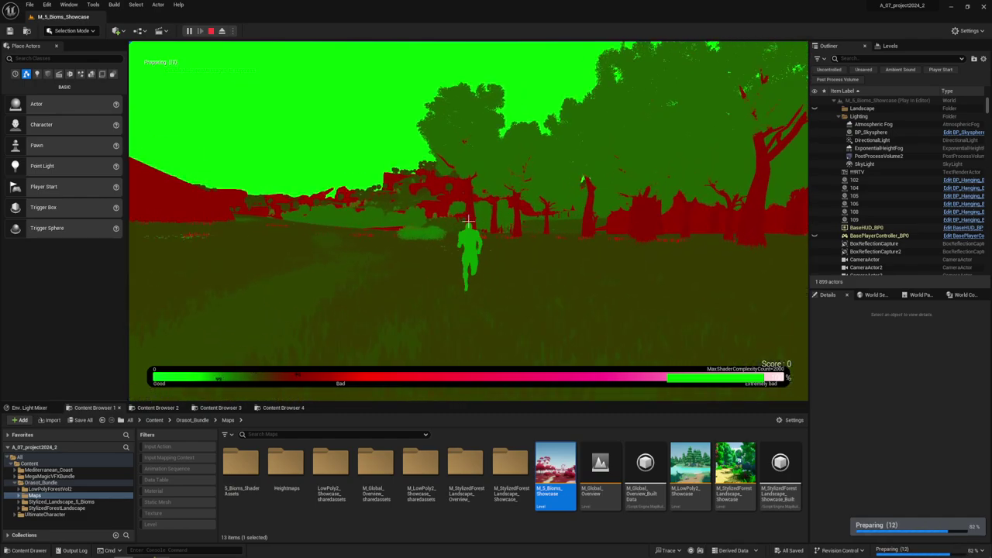
- Run the character forward through trees and bushes toward the distant hillside
key("w")
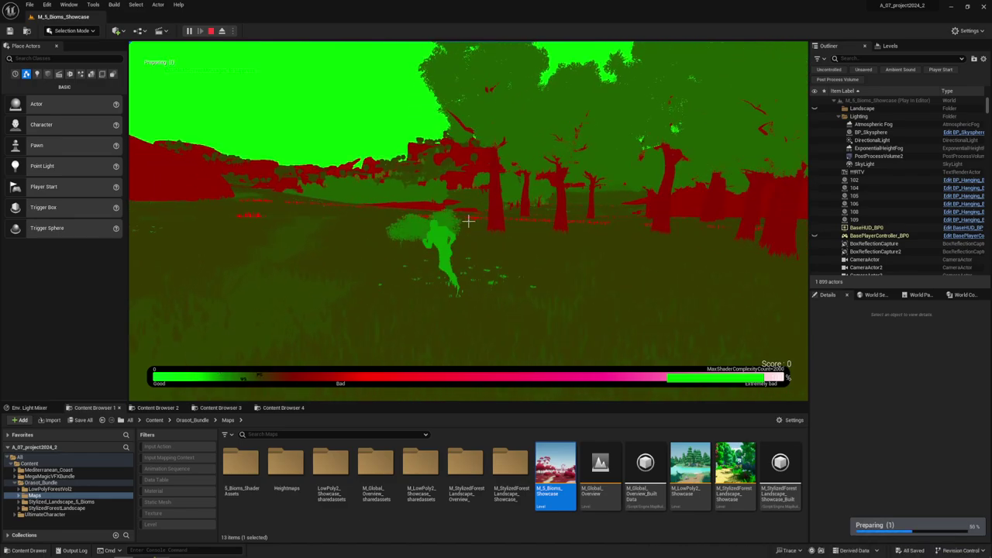
key("w")
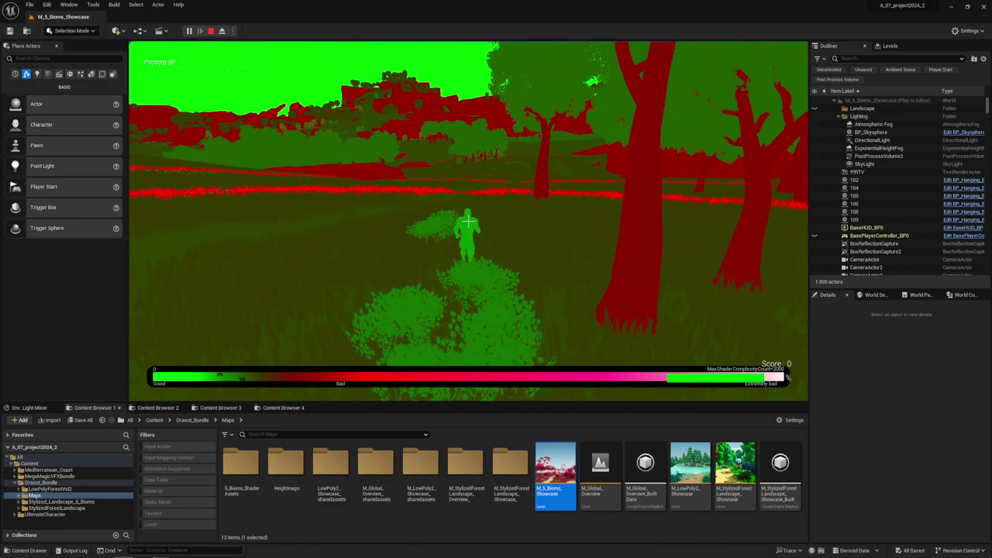
key("w")
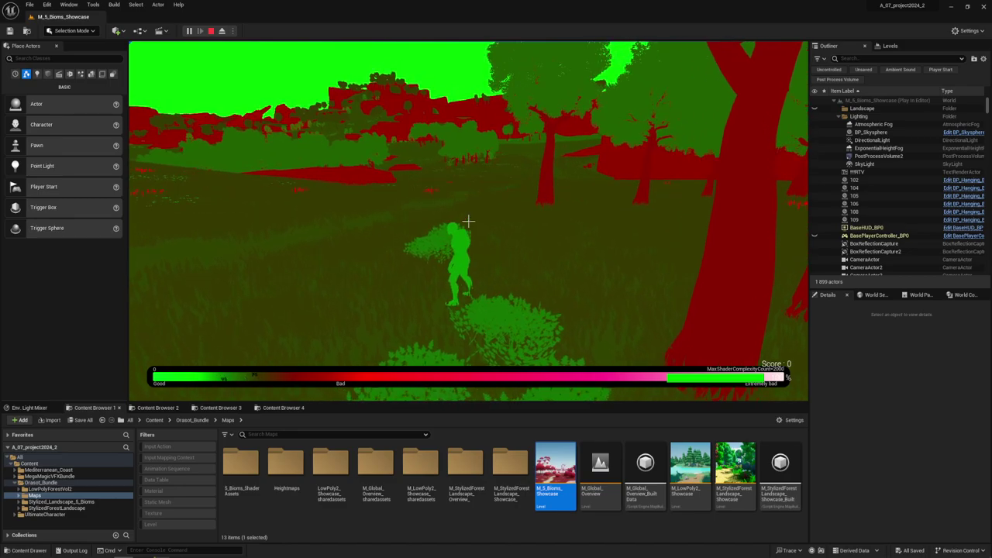
key("w")
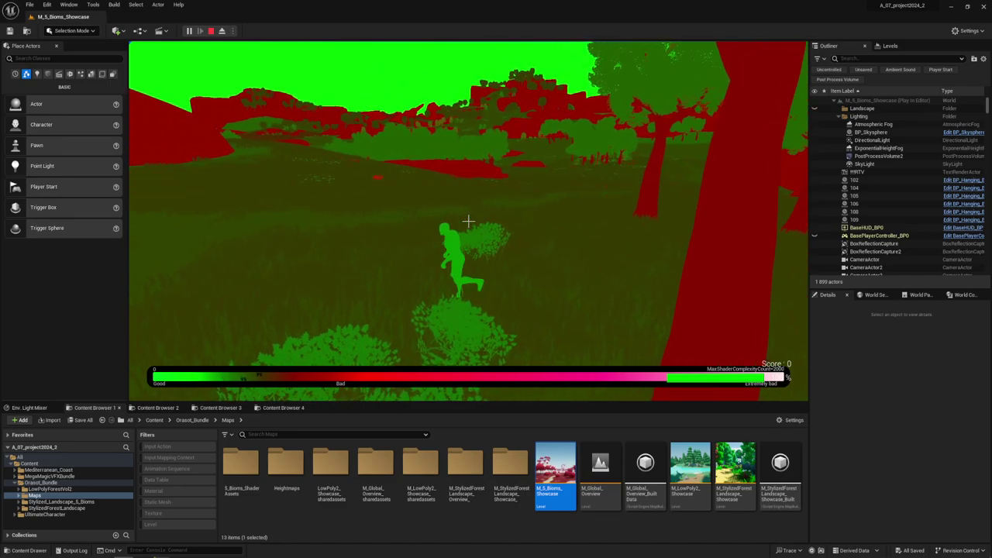
key("w")
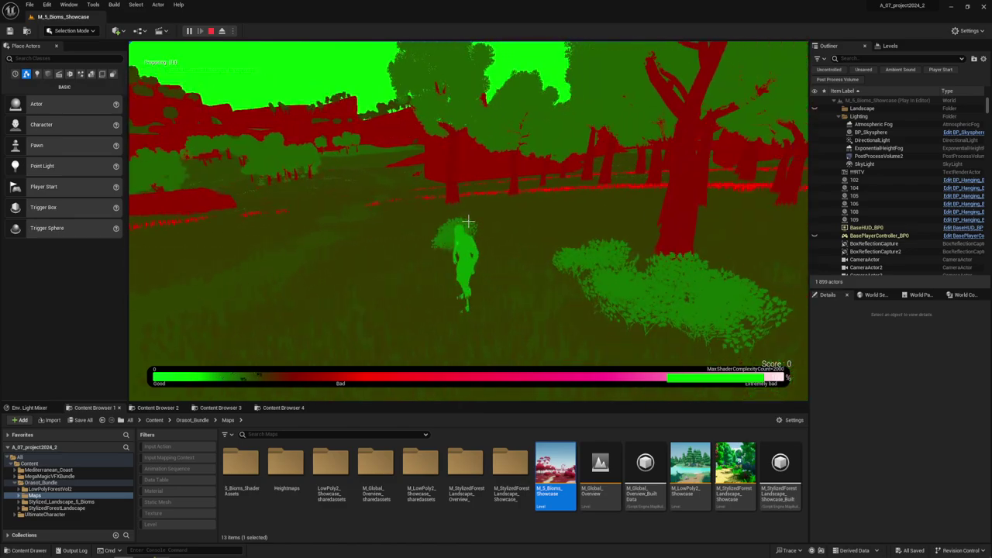
key("w")
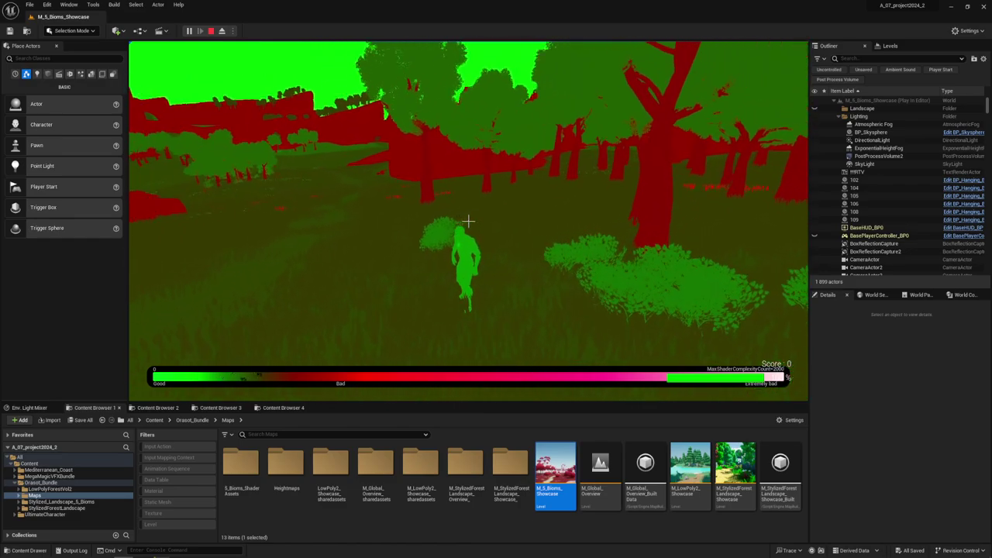
key("w")
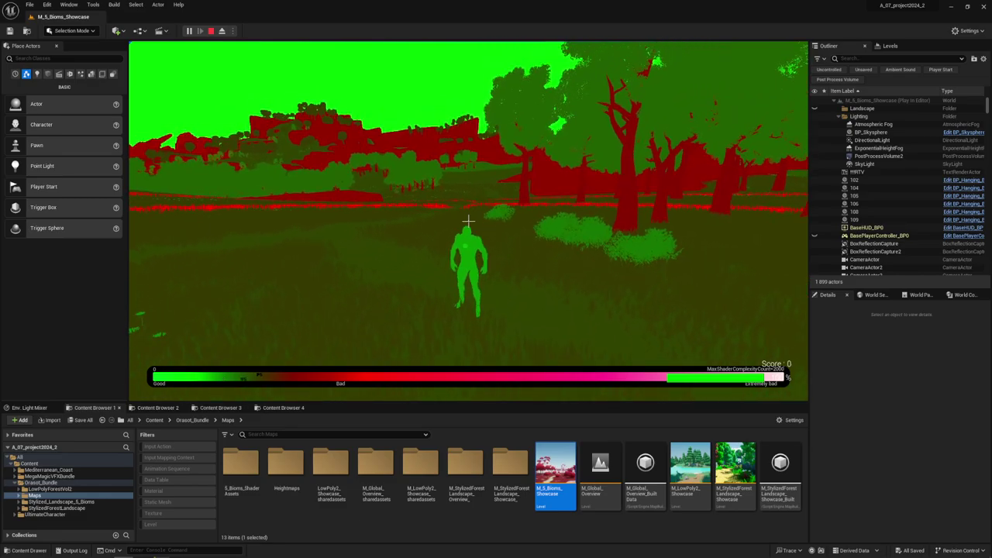
key("w")
key("w")
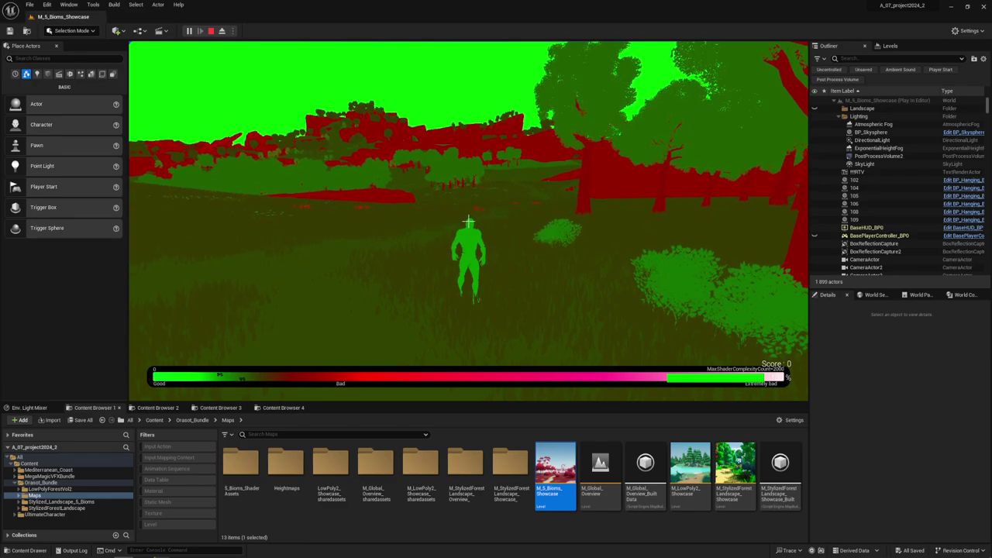
key("w")
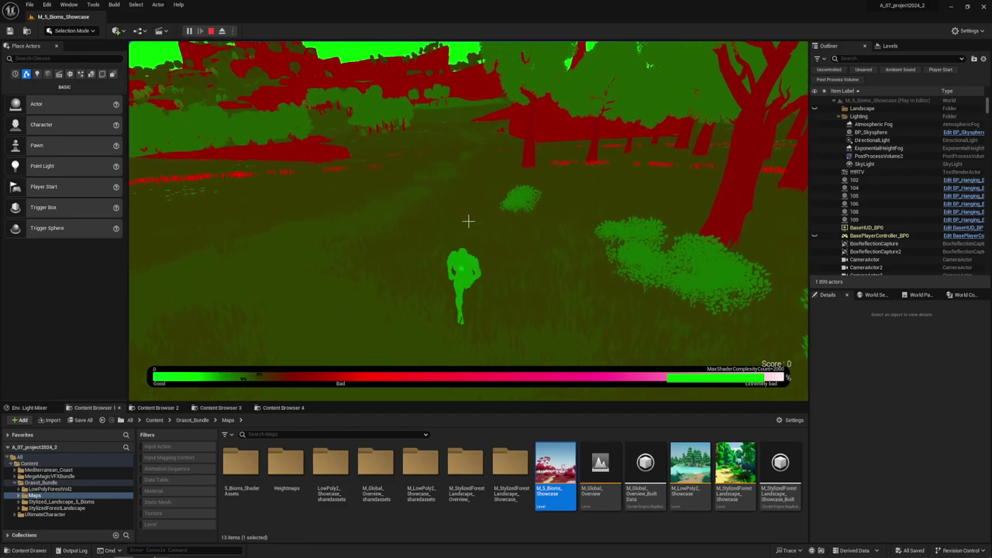
key("w")
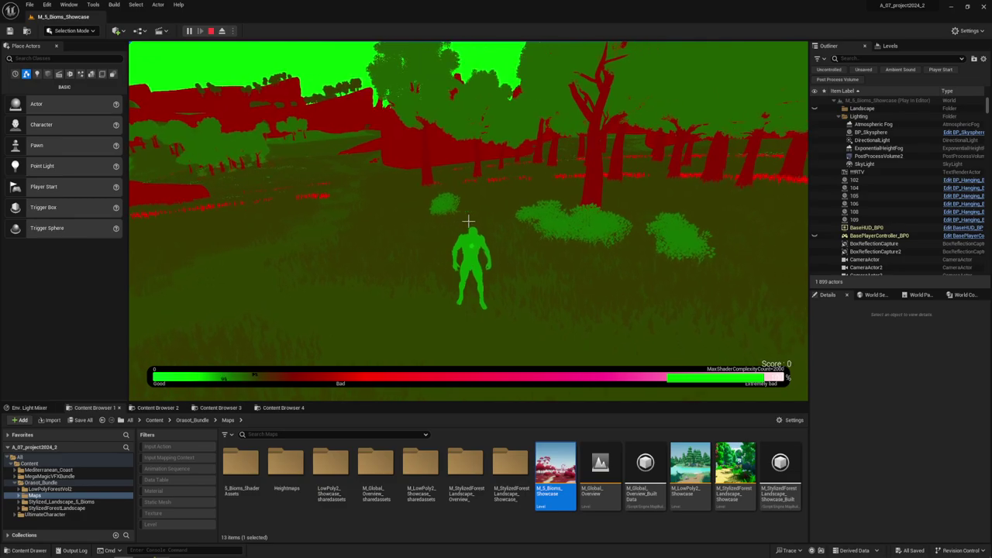
- Steer past the bushes and red trees into the open field, then switch to Wireframe view (F1)
key("a")
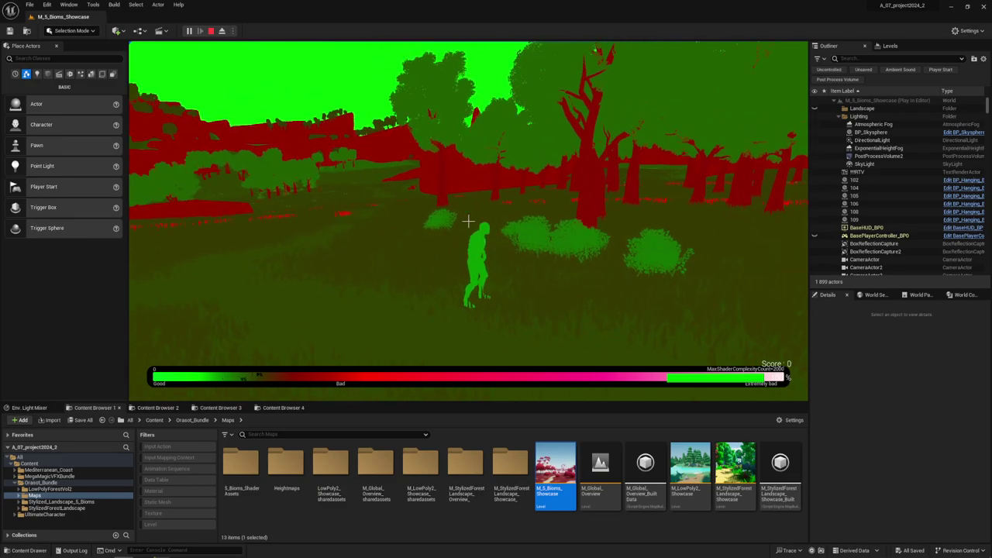
key("d")
key("w")
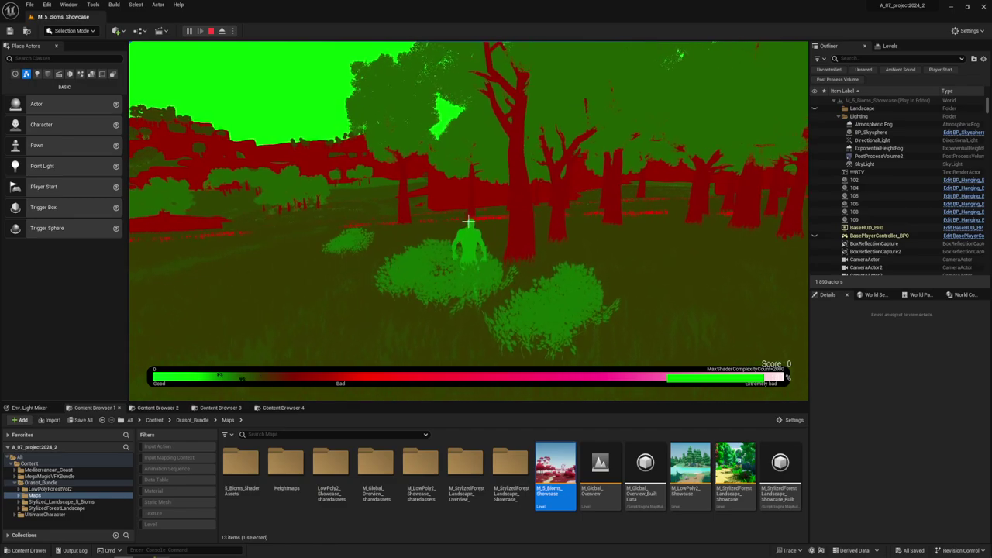
key("w")
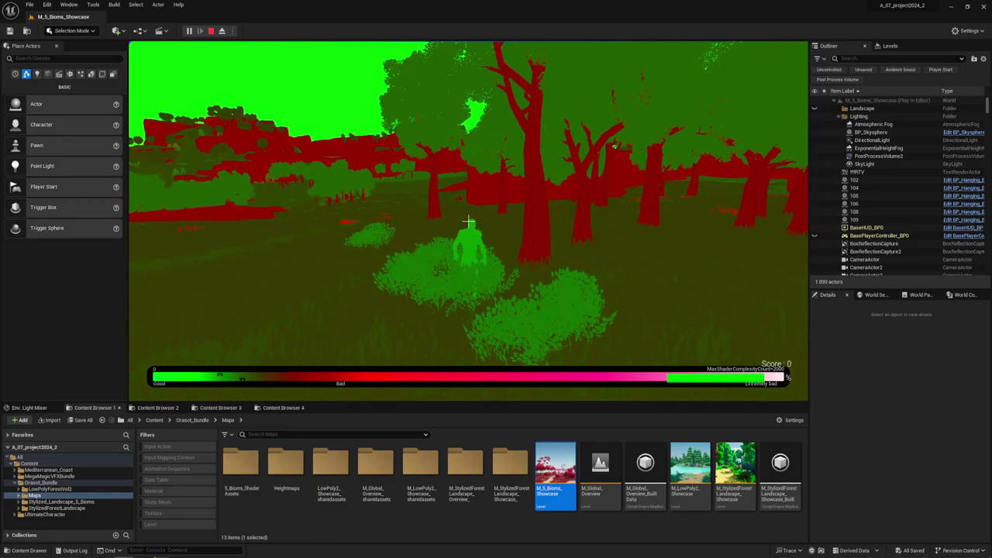
key("a")
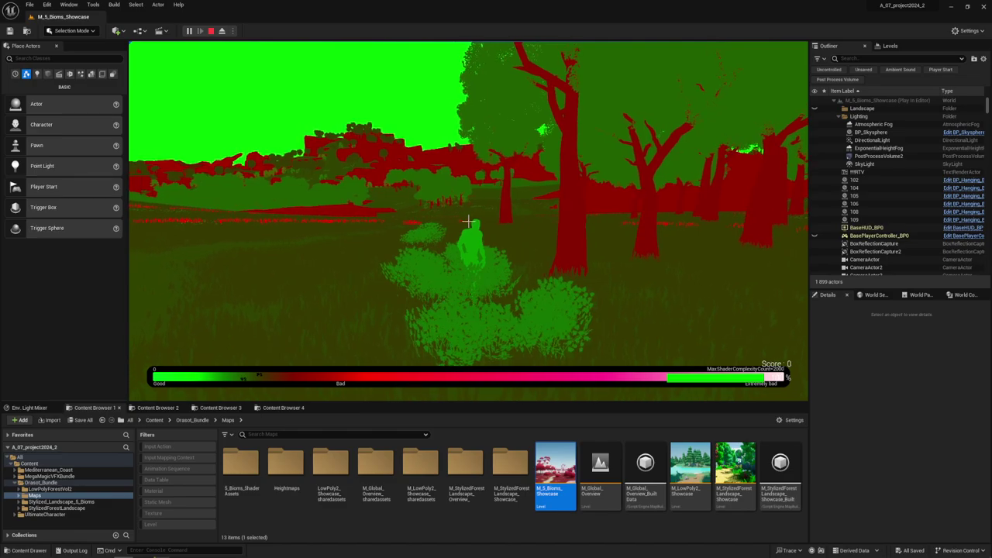
key("w")
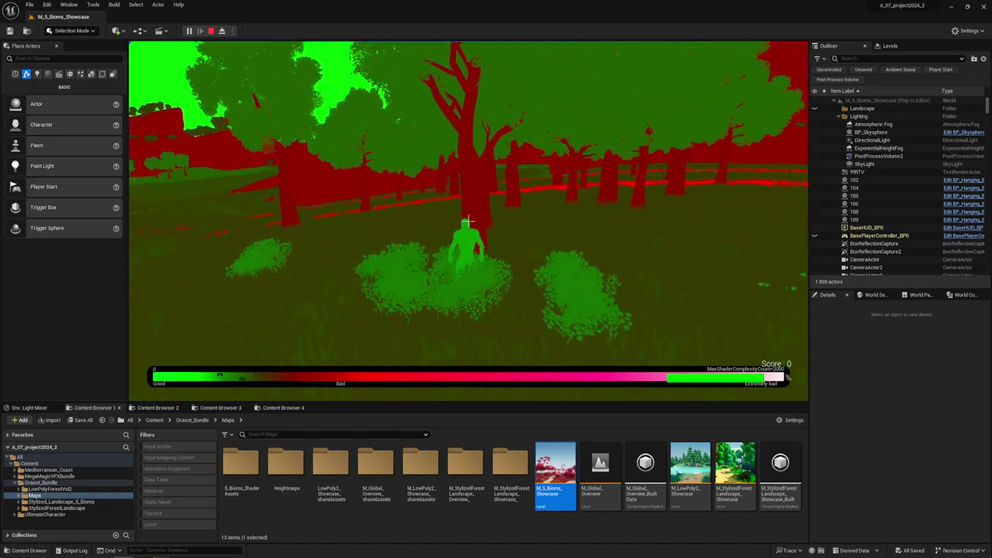
key("w")
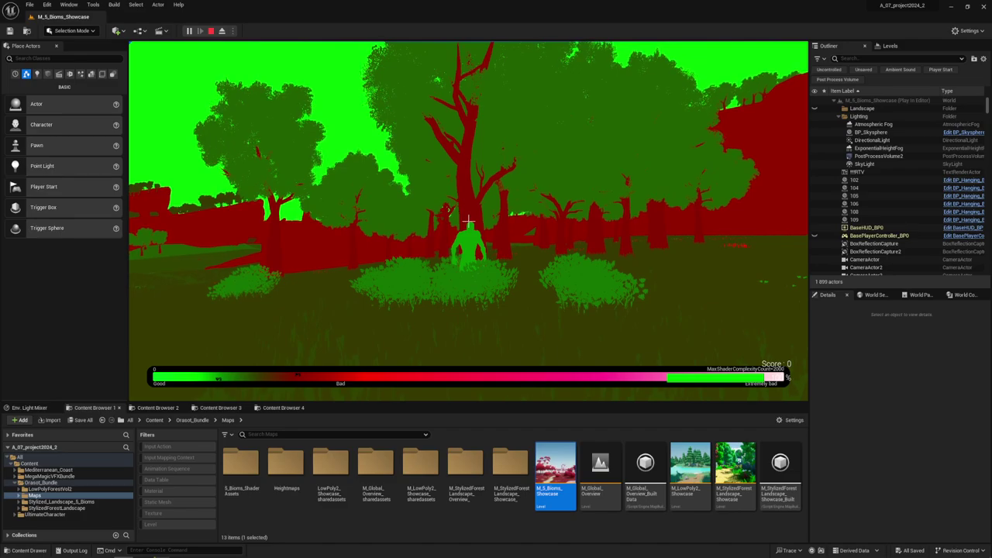
key("a")
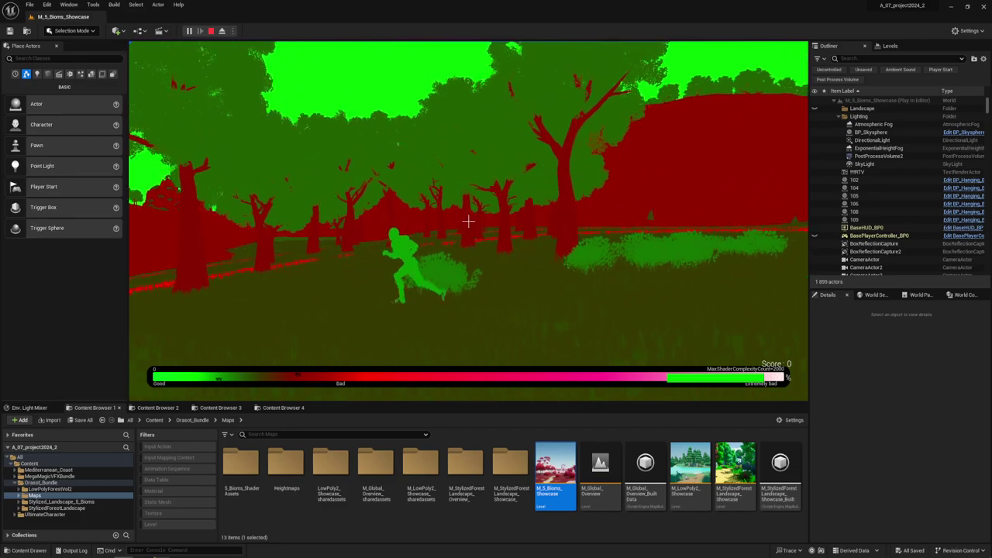
key("w")
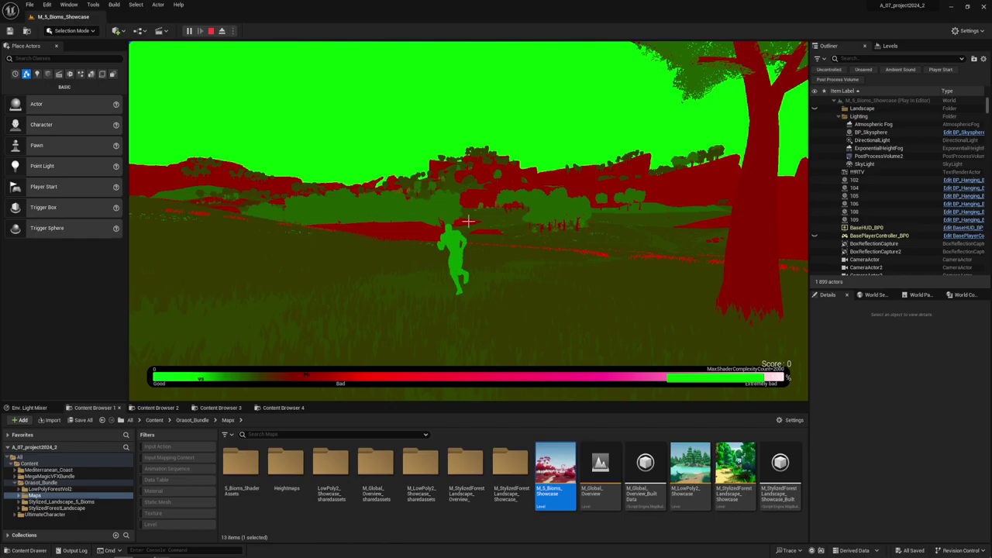
key("F1")
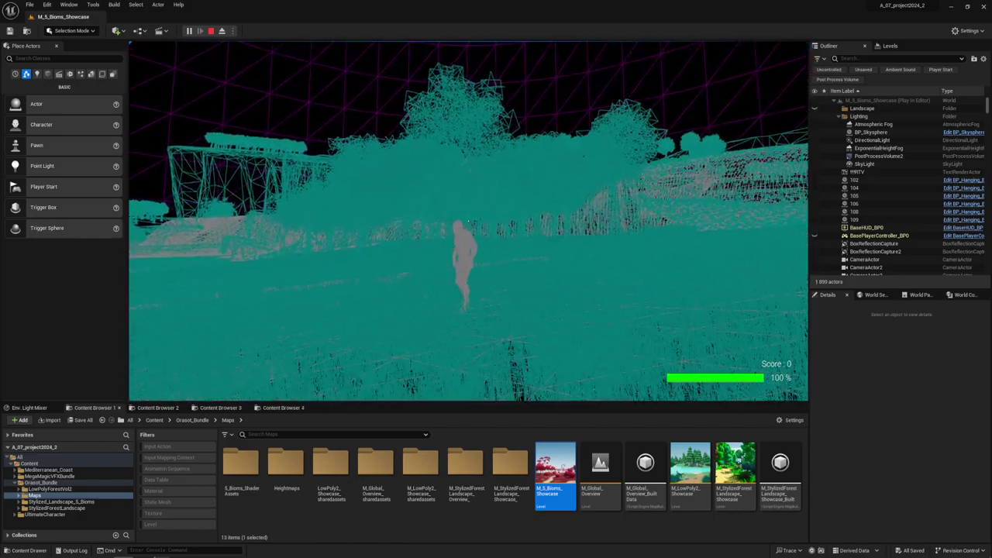
- Run the character left and right through the scene, then return to Lit view with F3
key("w")
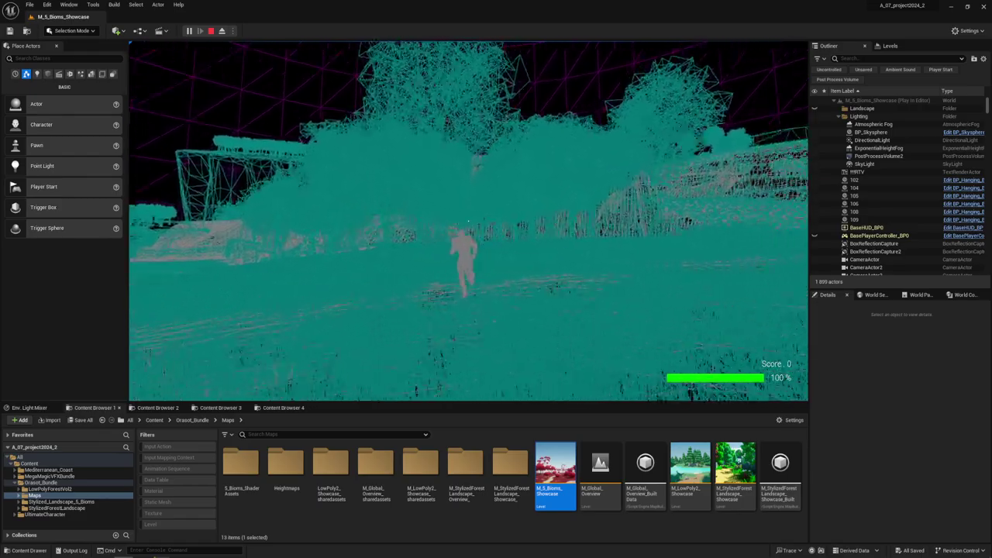
key("a")
key("w")
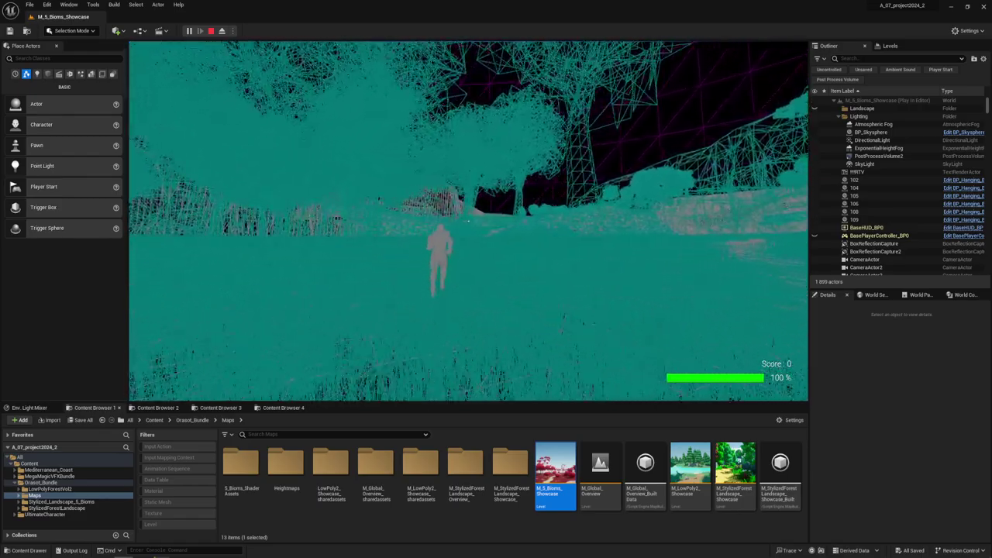
key("d")
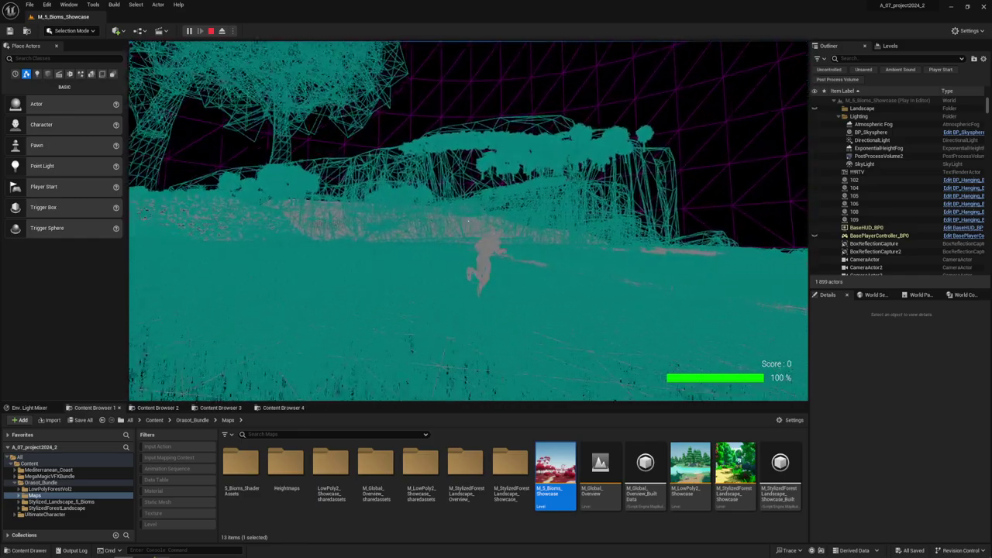
key("w")
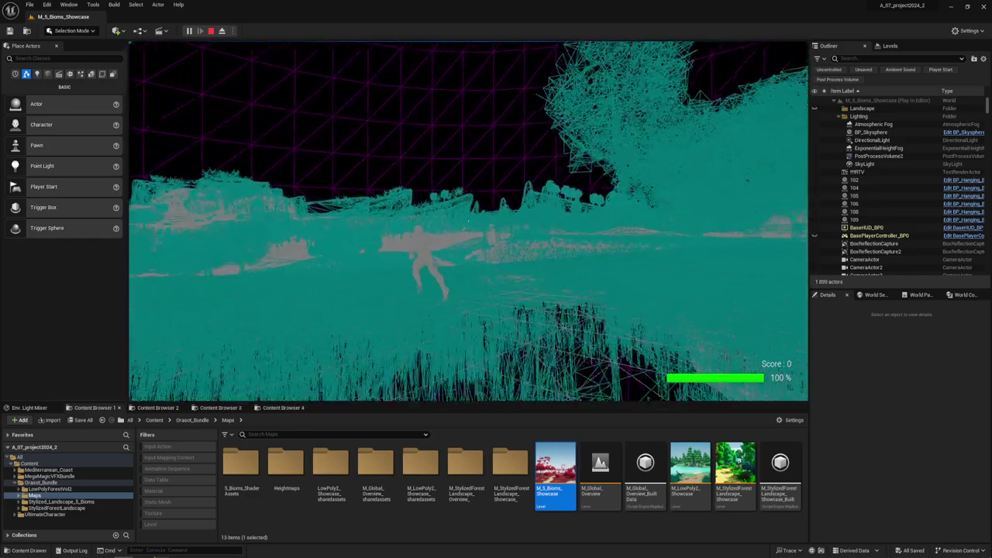
key("F3")
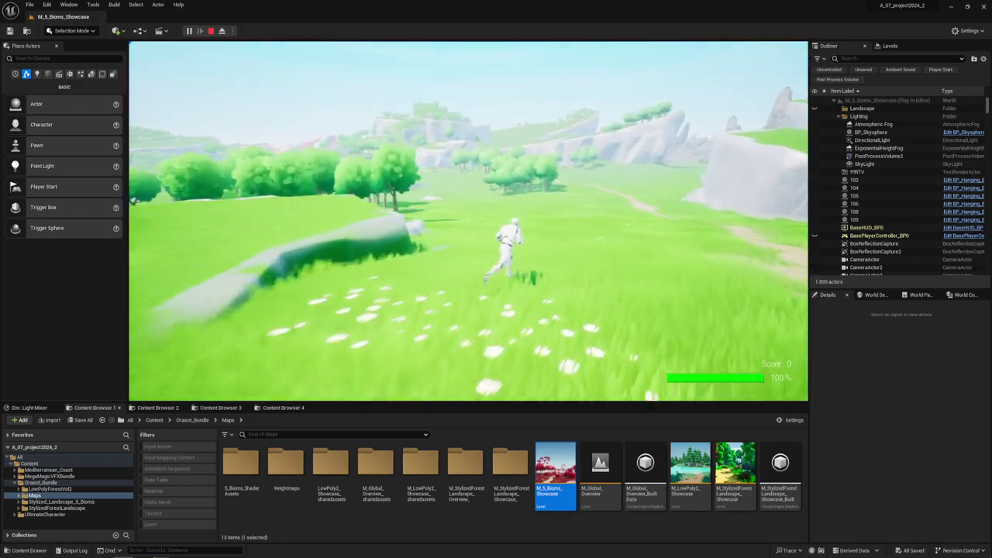
- Release the mouse with Shift+F1 and enter the console command 'stat fps' to show the frame rate
key("shift+F1")
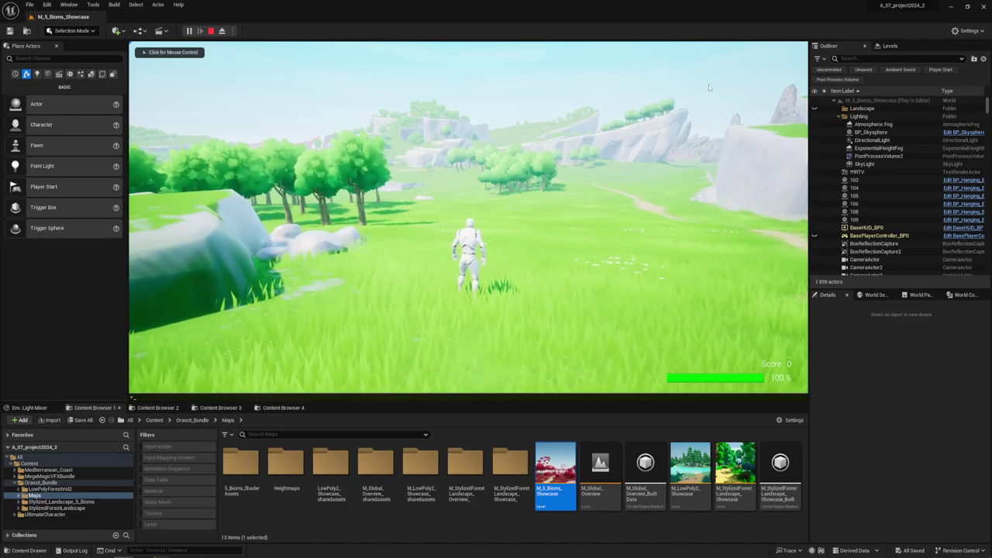
type("st")
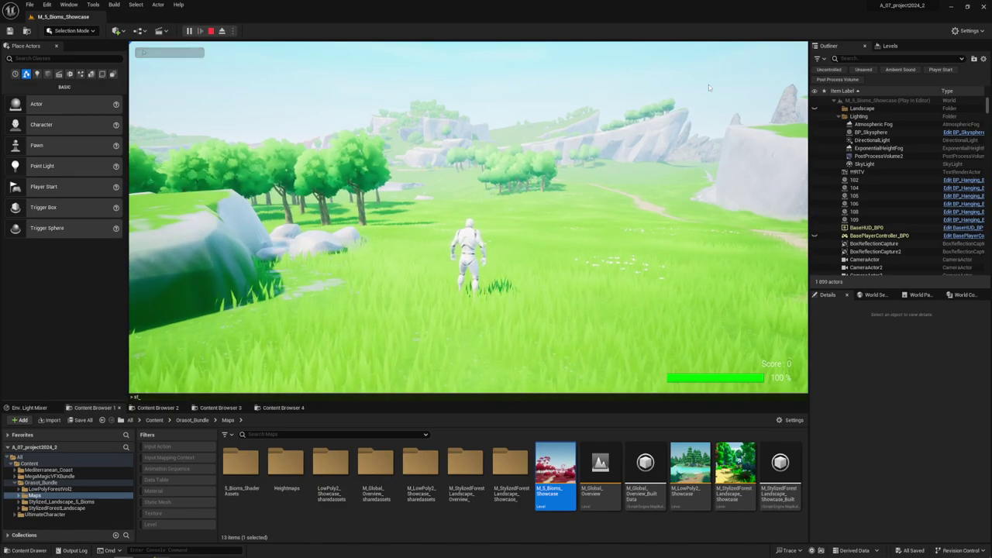
type("at")
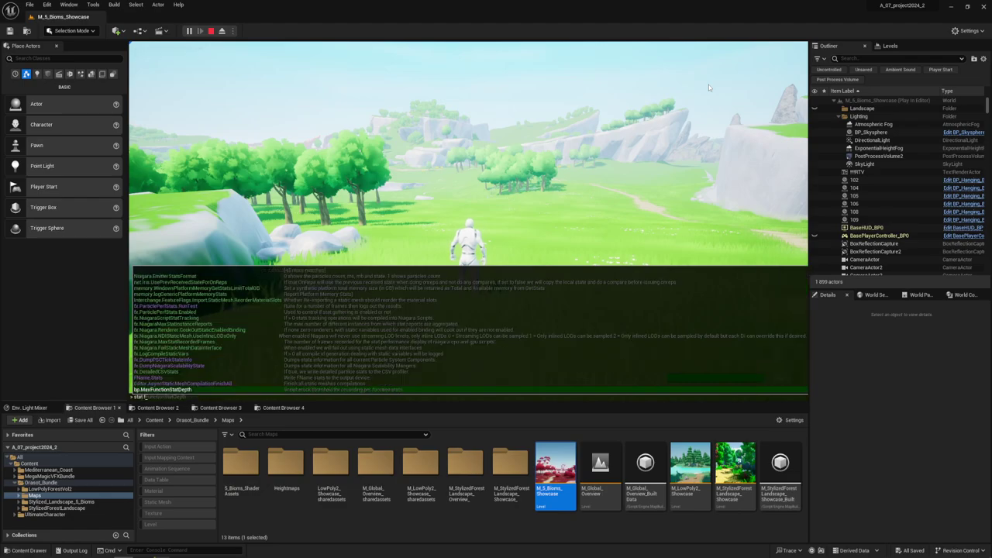
type(" fps")
key("Return")
- Return to the game, run across the meadow, then stop the play-test with Esc
left_click(709, 84)
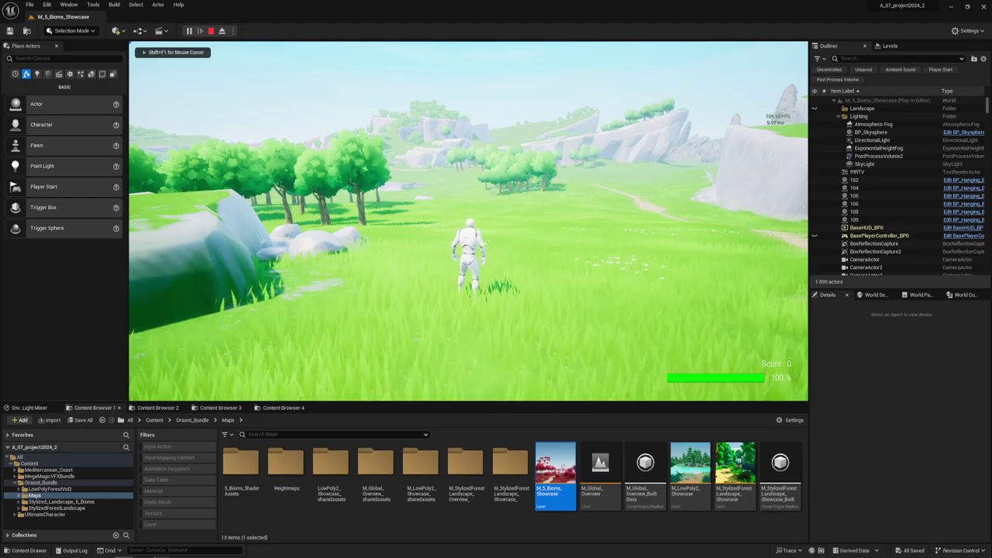
key("w")
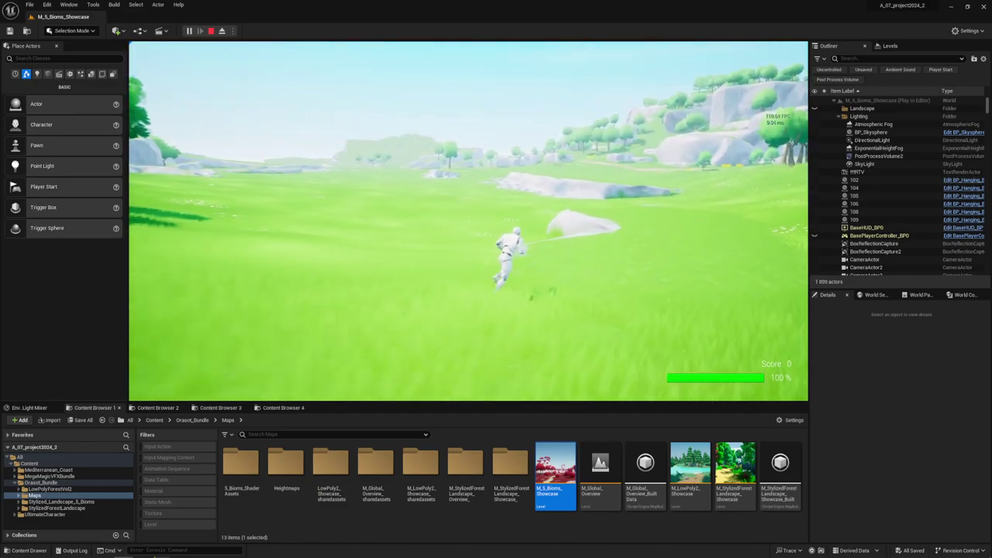
key("Escape")
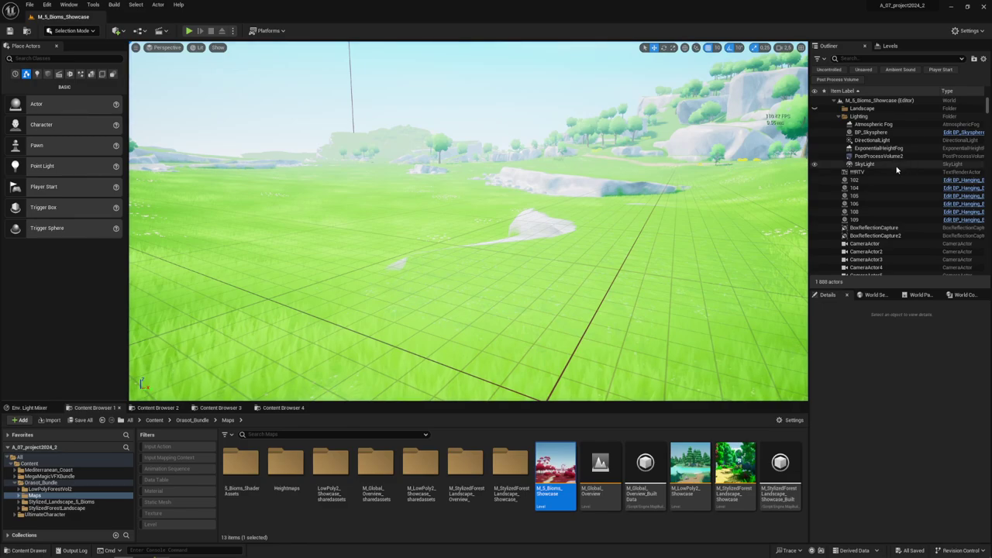
scroll(897, 171, "down", 5)
scroll(898, 174, "down", 5)
scroll(897, 177, "down", 5)
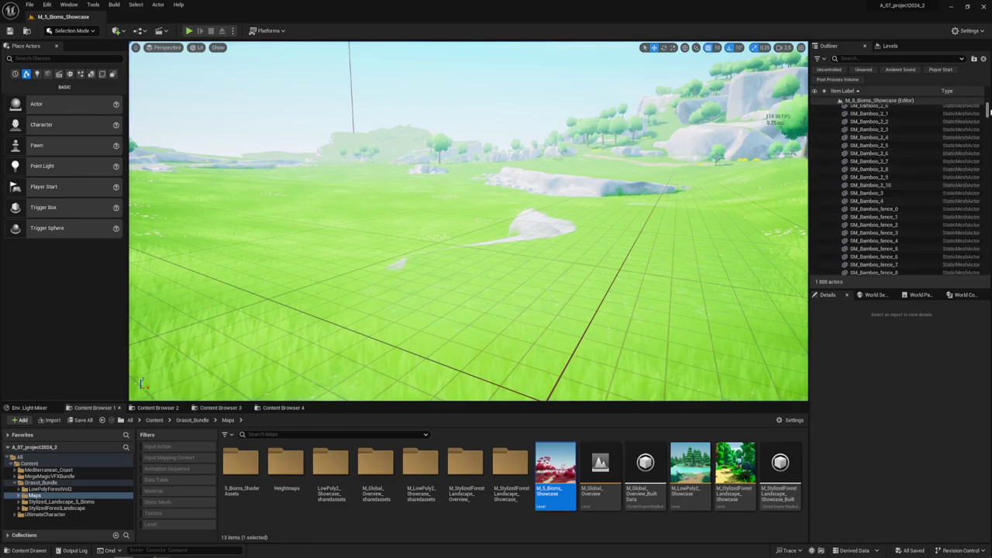
mouse_move(990, 111)
left_mouse_down()
mouse_move(987, 283)
mouse_move(986, 103)
left_mouse_up()
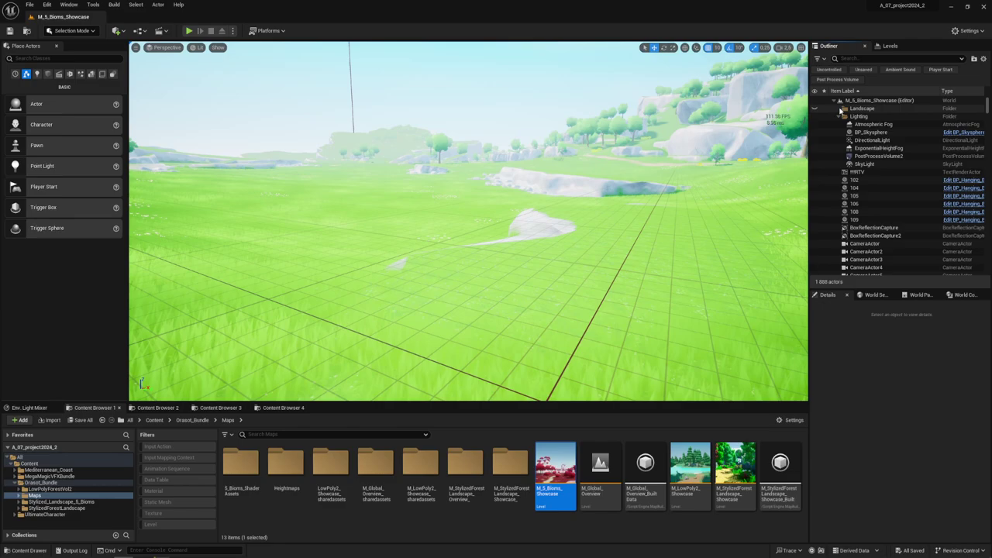
key("Up")
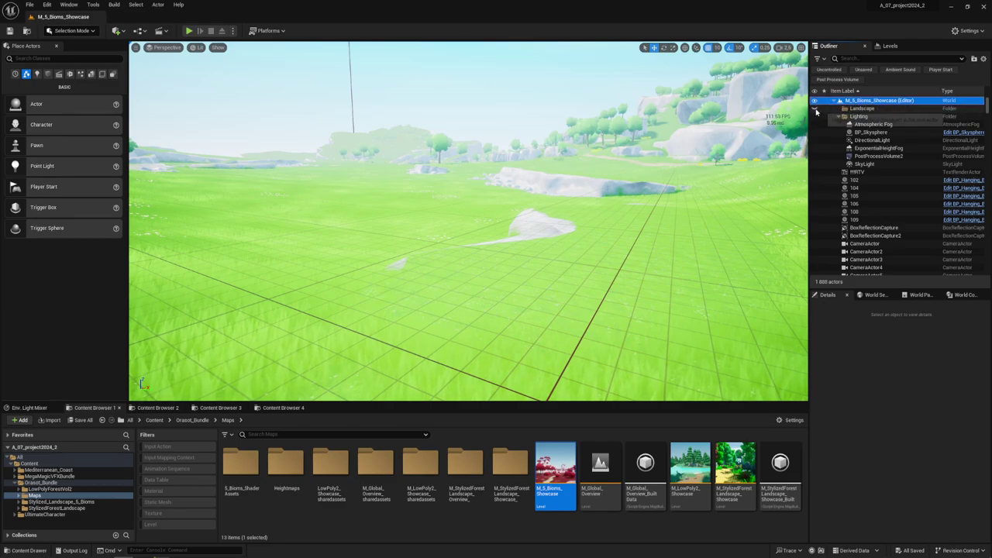
scroll(869, 187, "down", 2)
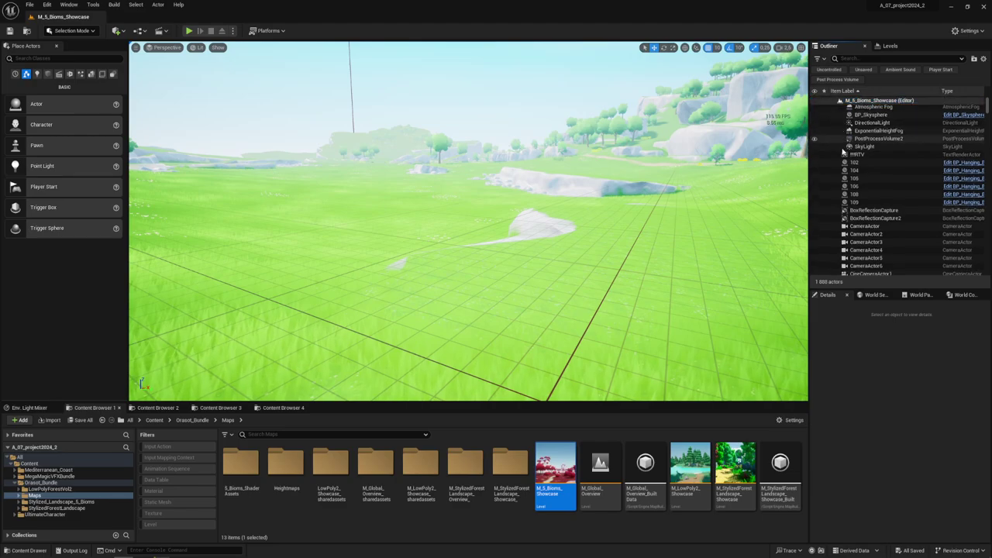
scroll(868, 186, "up", 2)
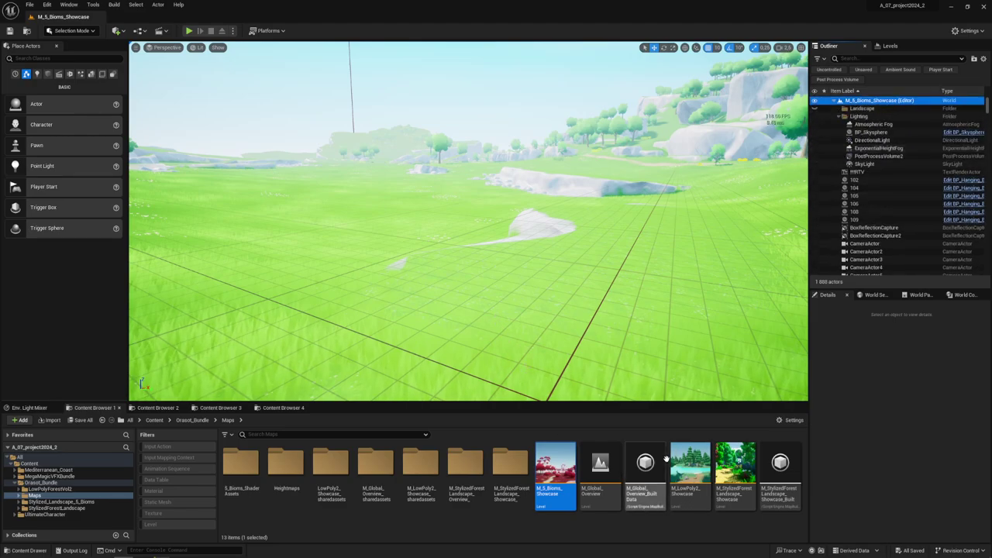
- Open M_Global_Overview and fly up to the low-poly trees, pulling back to show ground, trunks and sky
double_click(614, 463)
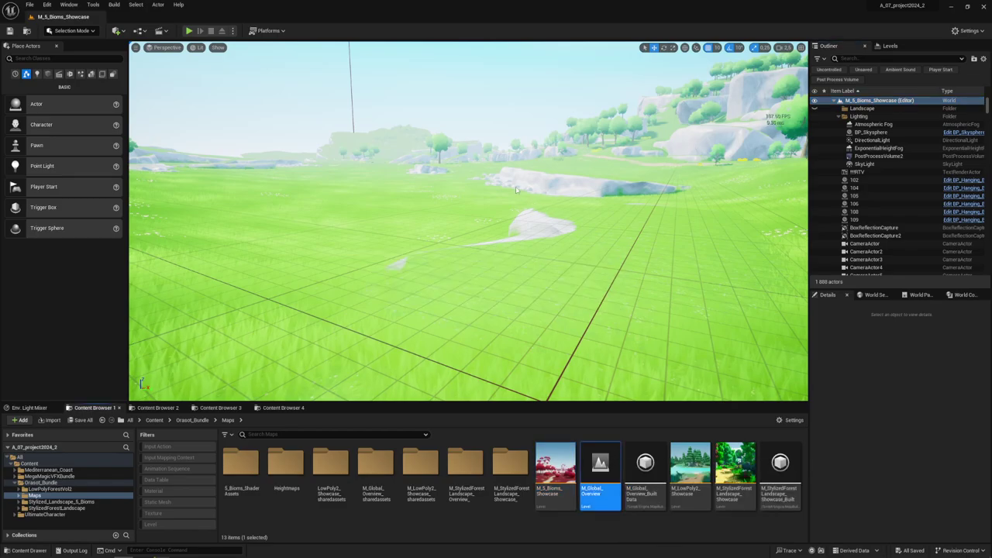
right_click_drag(465, 225, 459, 228)
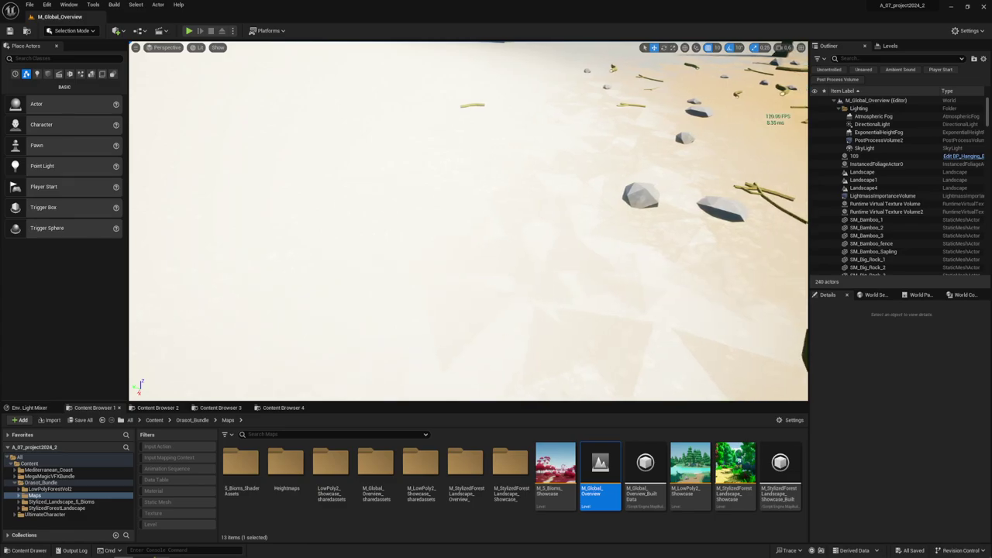
right_click_drag(459, 227, 459, 227)
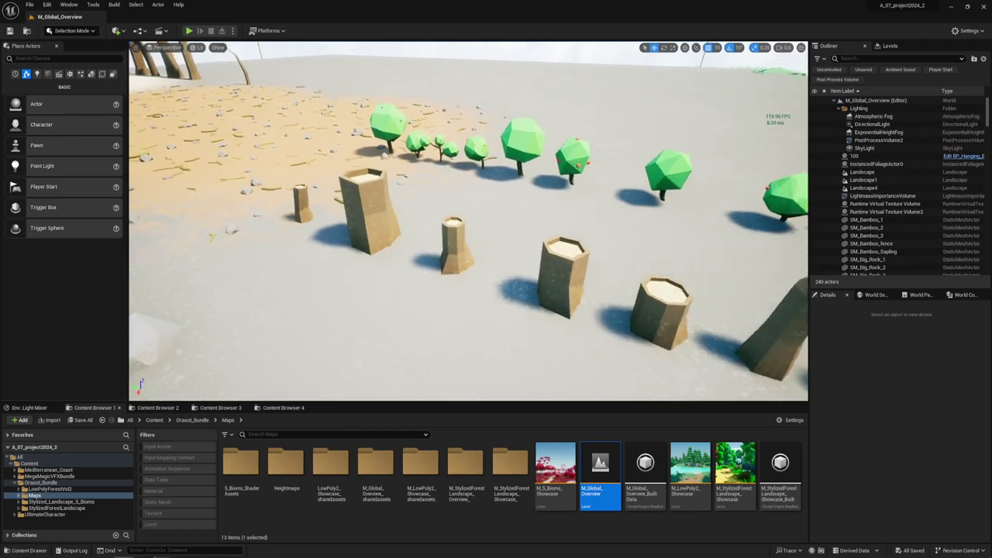
- Fly past the grass strip, fern and yellow tree down to the red field and rope bridge
right_click_drag(459, 227, 459, 227)
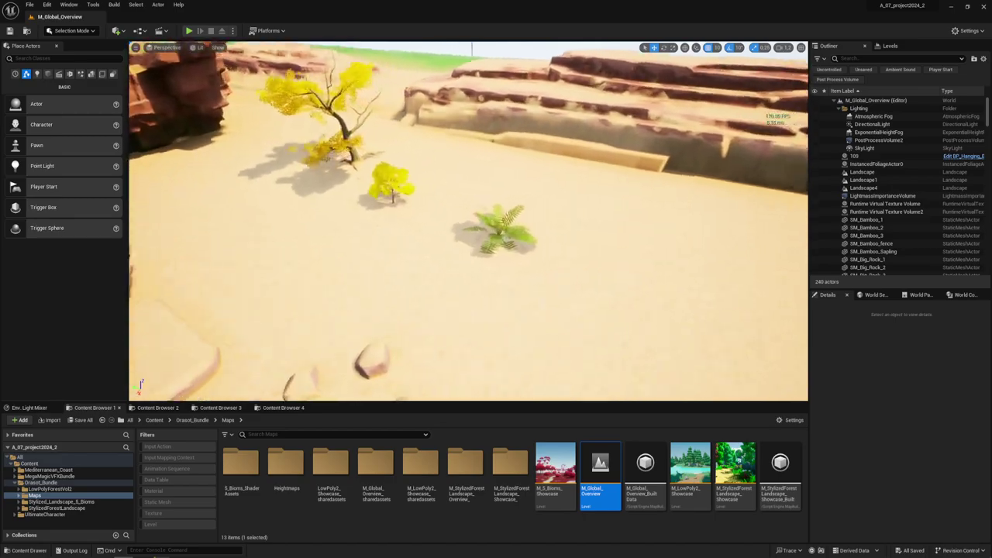
key("w")
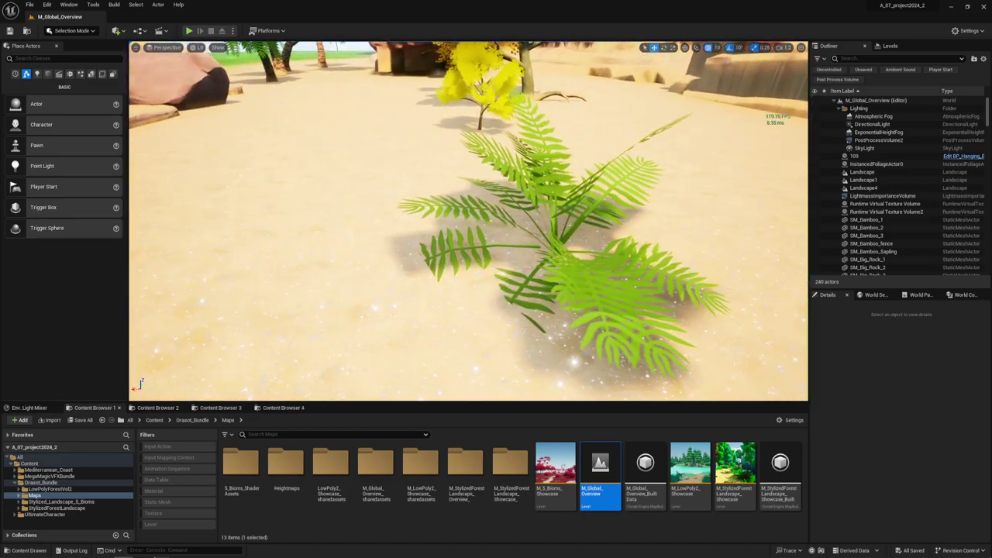
key("w")
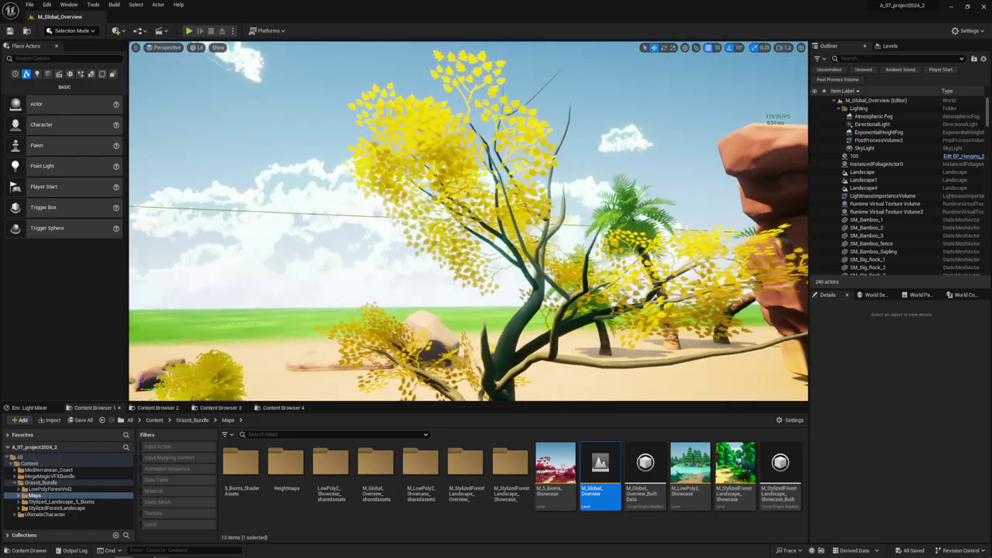
key("s")
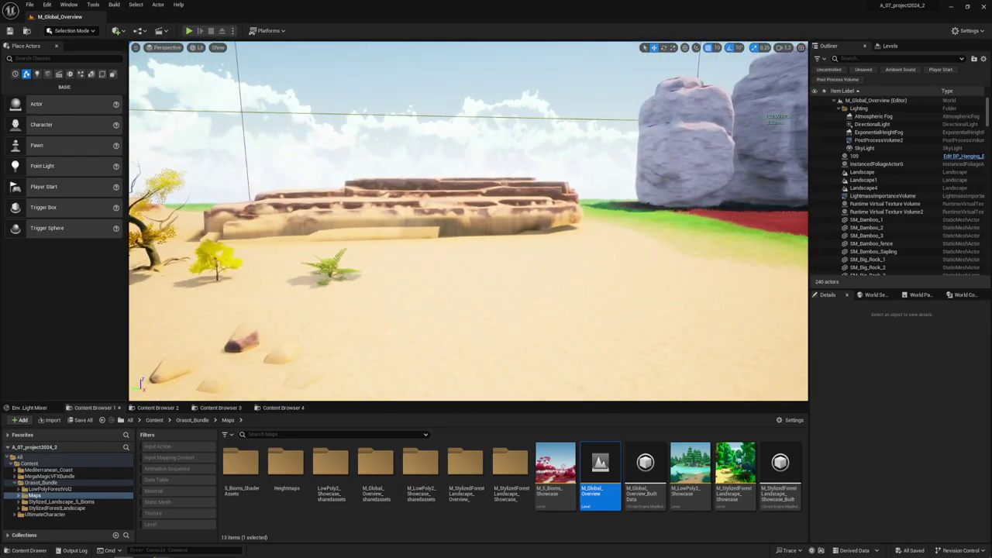
key("d")
key("w")
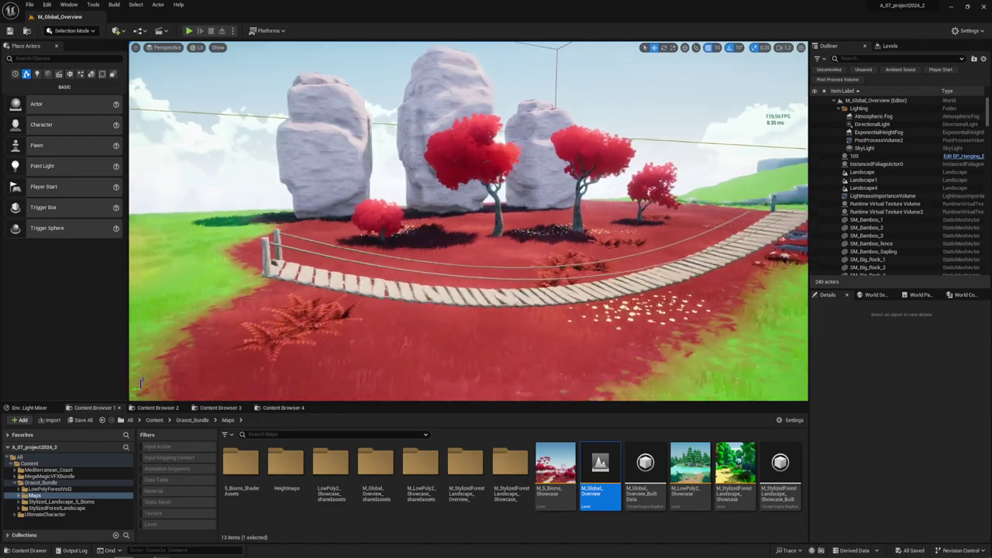
key("s")
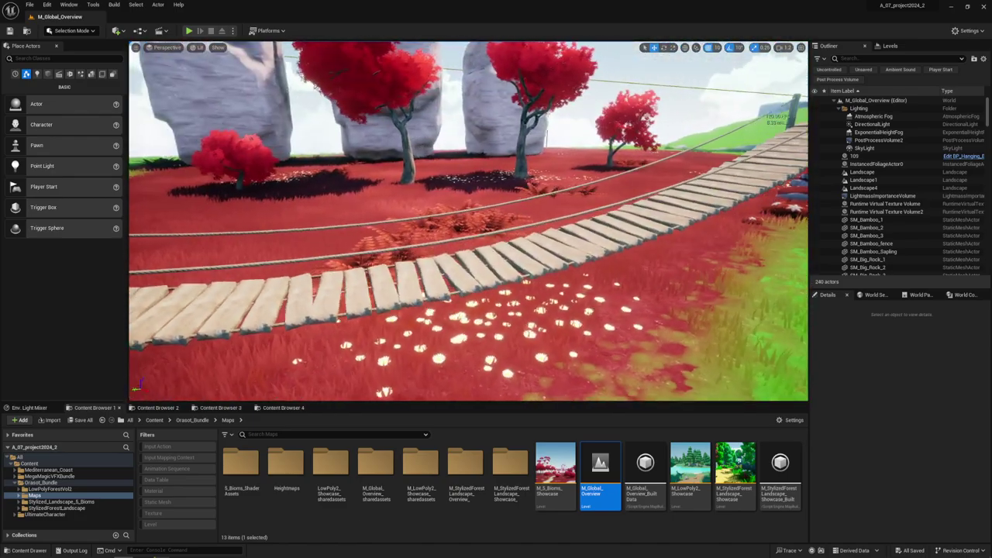
left_click(652, 176)
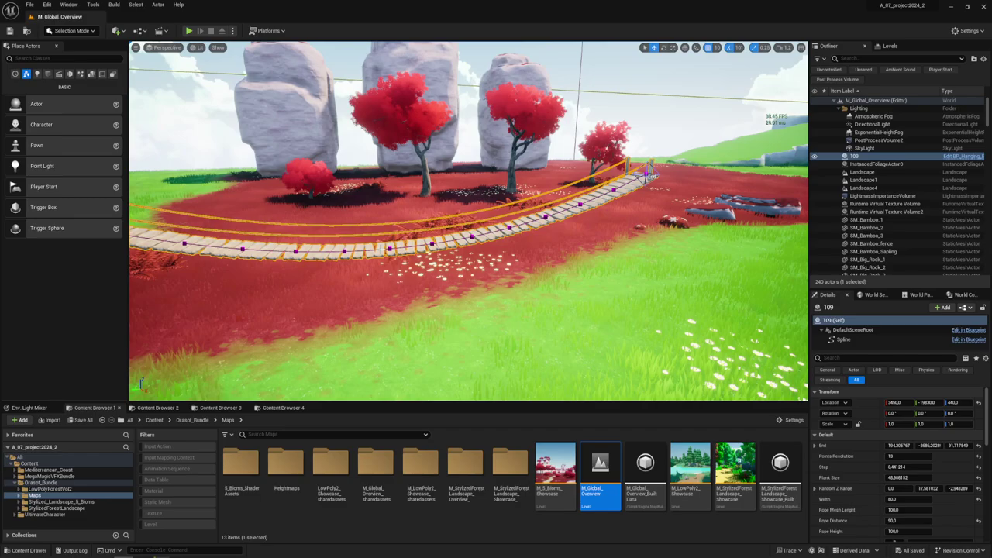
key("a")
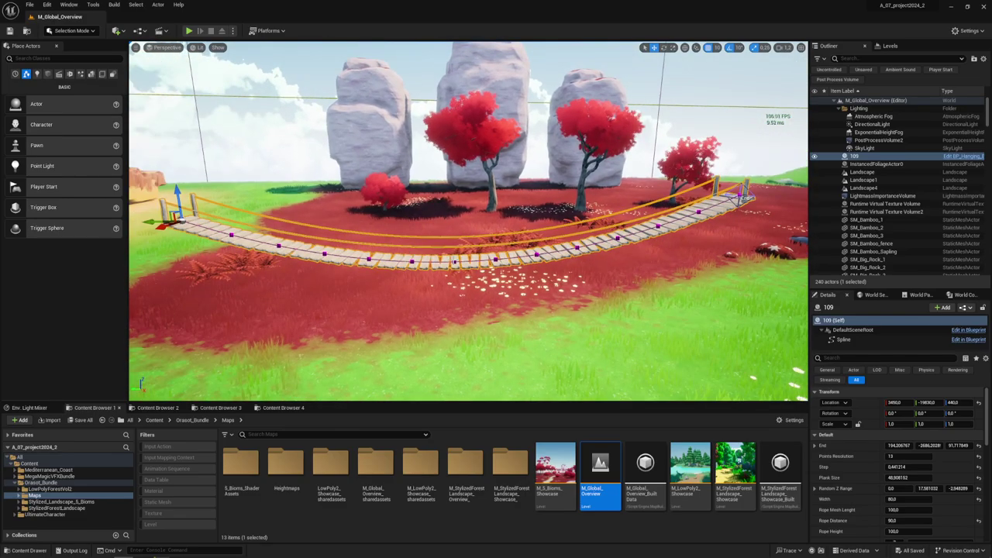
mouse_move(469, 221)
right_mouse_down()
mouse_move(543, 221)
mouse_move(435, 220)
mouse_move(496, 221)
mouse_move(435, 210)
mouse_move(424, 230)
right_mouse_up()
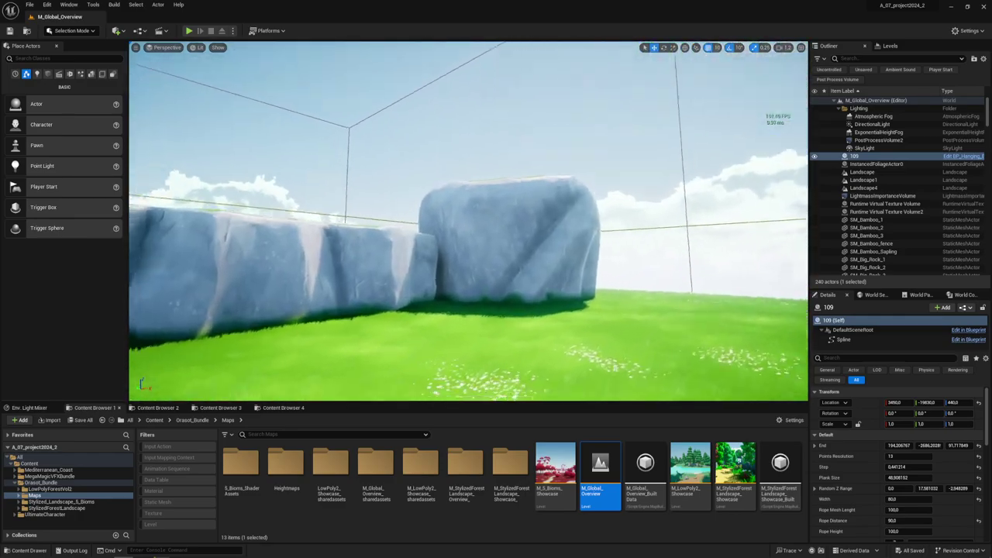
- Start playing the level in Shader Complexity view (F5) and run the character toward the rocks
left_click(234, 31)
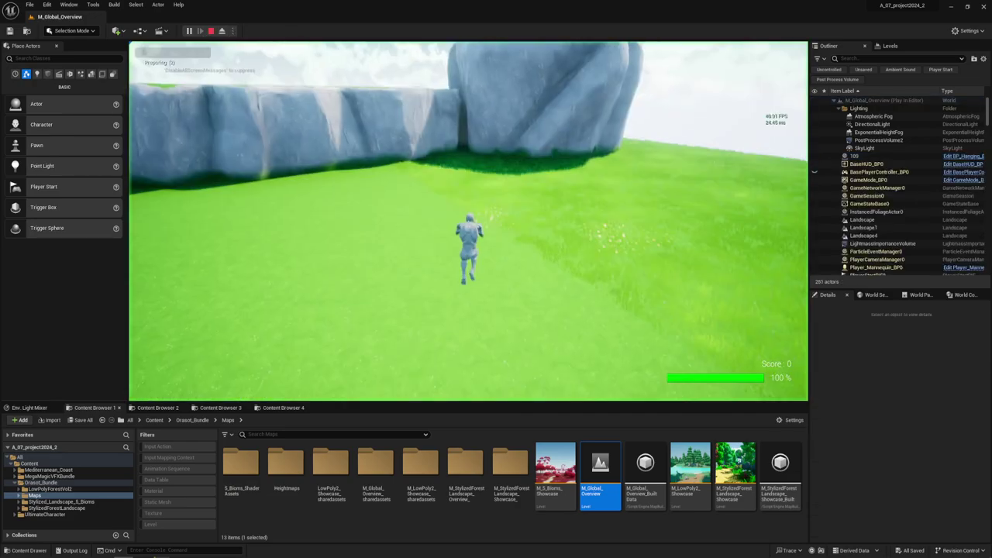
left_click(188, 30)
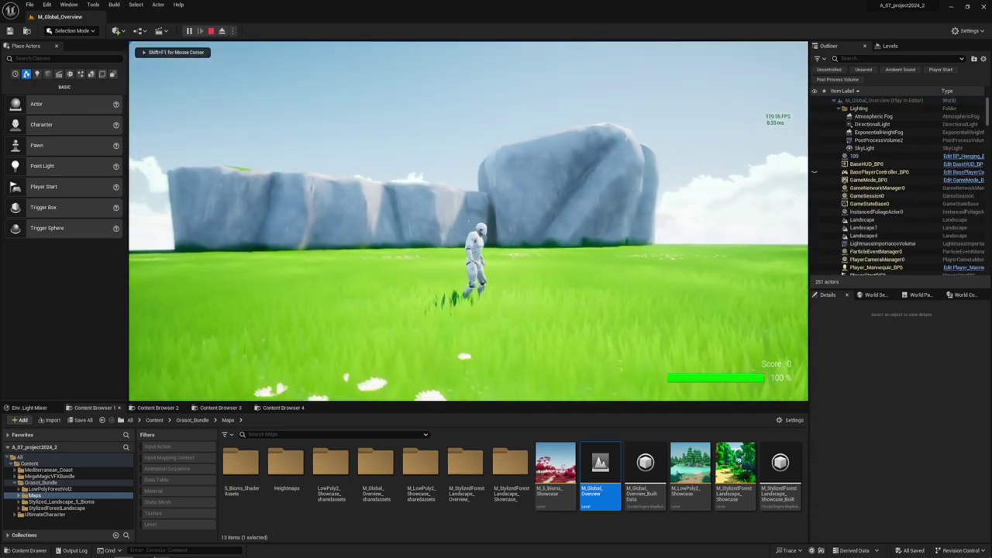
key("F5")
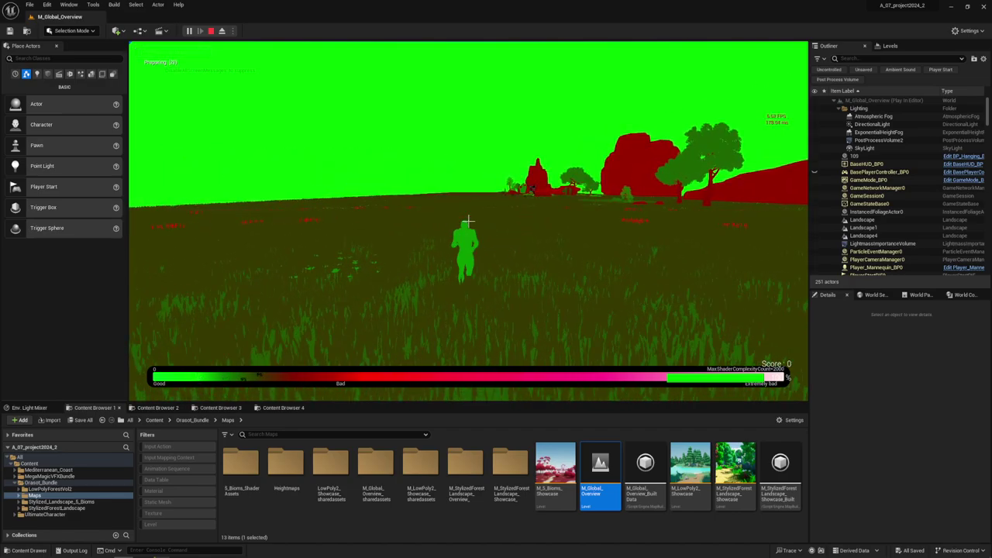
key("w")
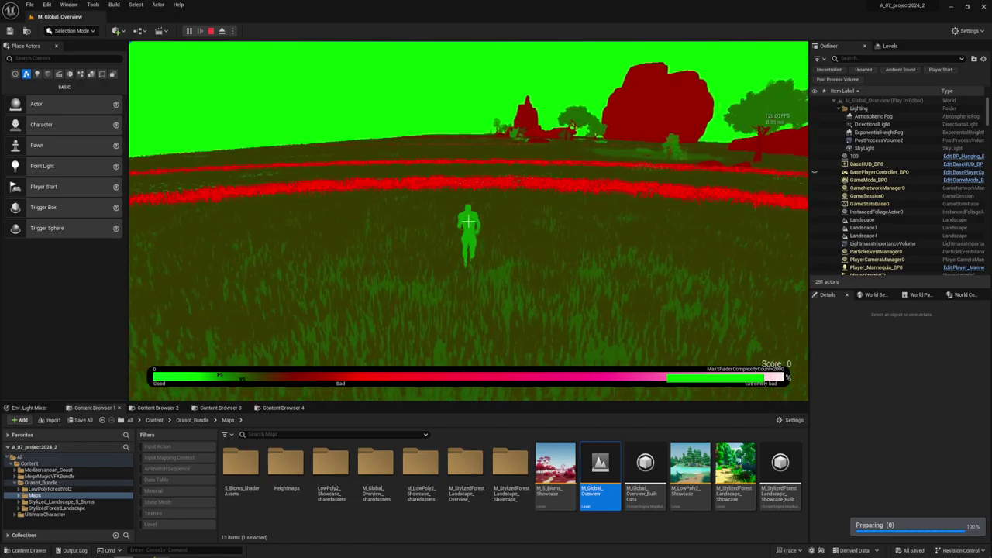
key("w")
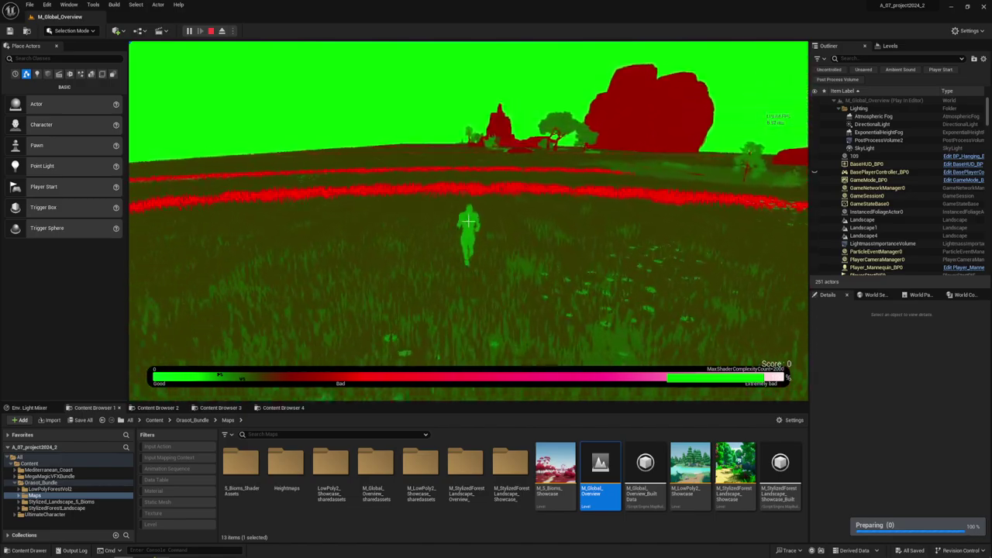
key("a")
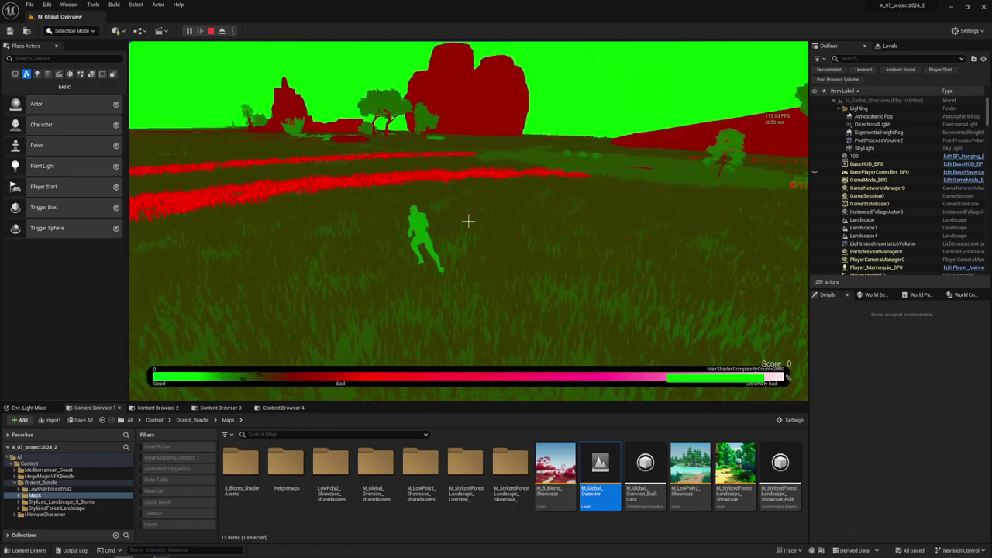
key("w")
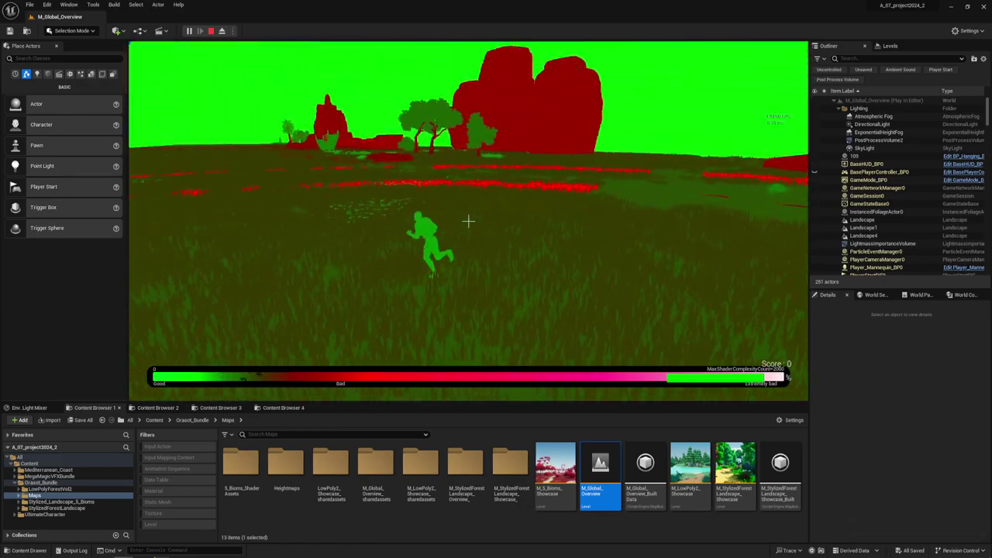
- Run left past the red rocks, switch back to Lit view with F3, and head toward the palms
key("w")
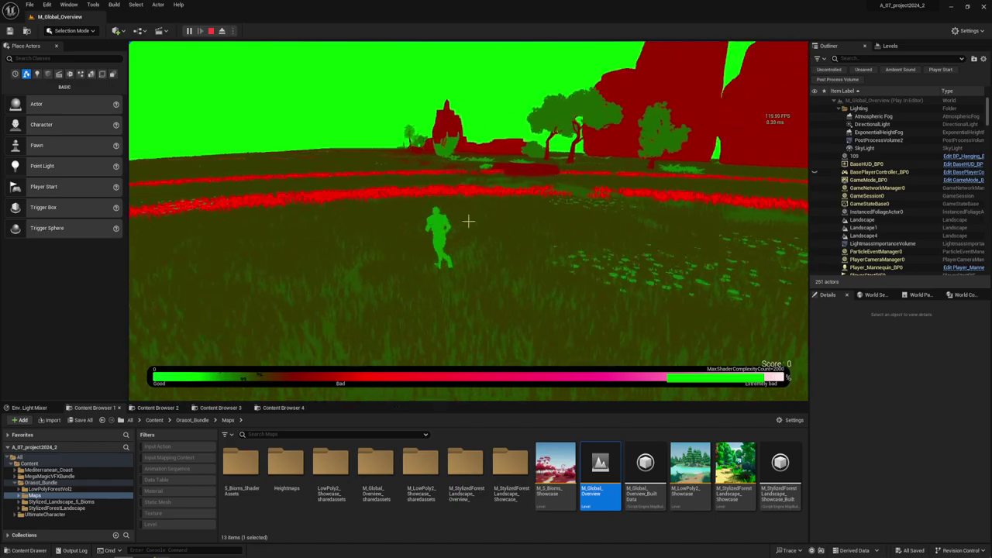
key("w")
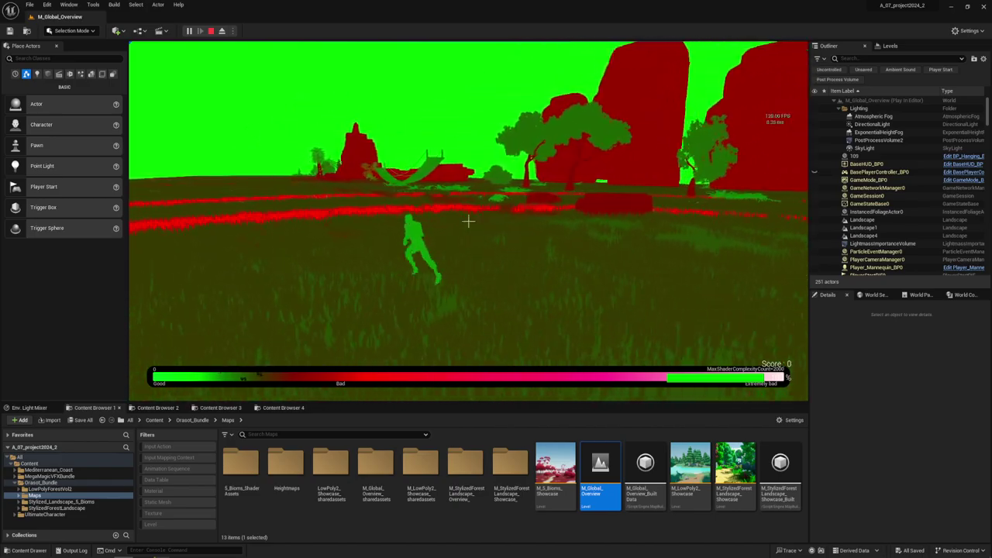
key("w")
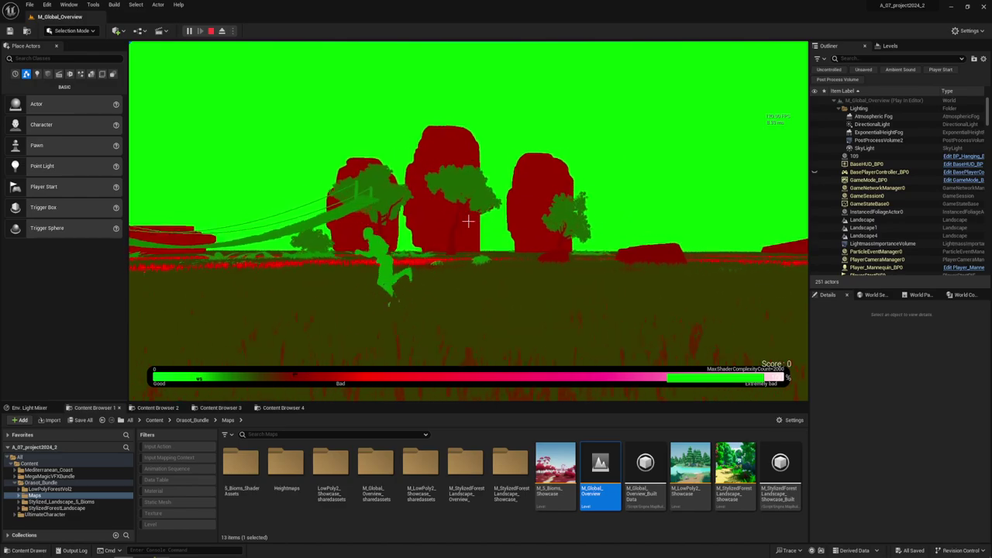
key("w")
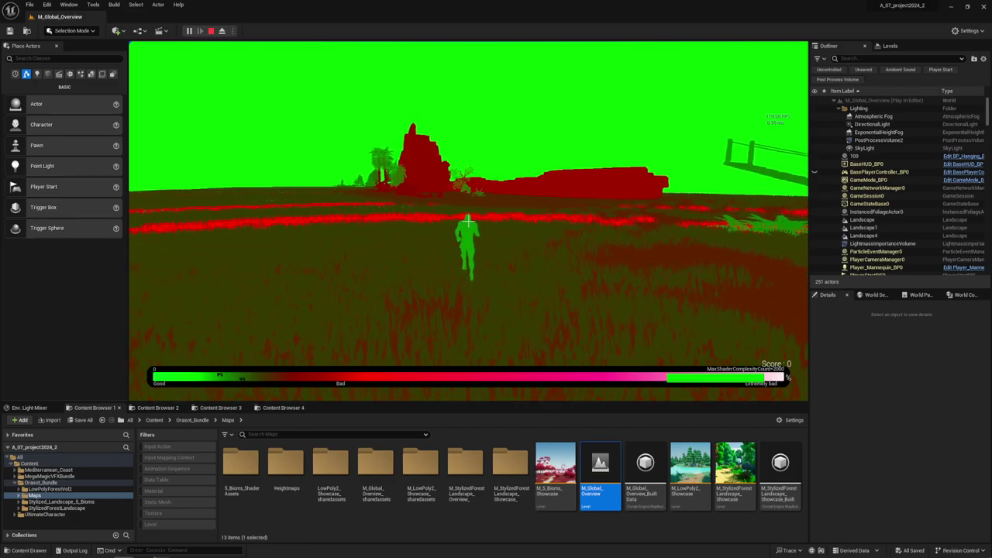
key("w")
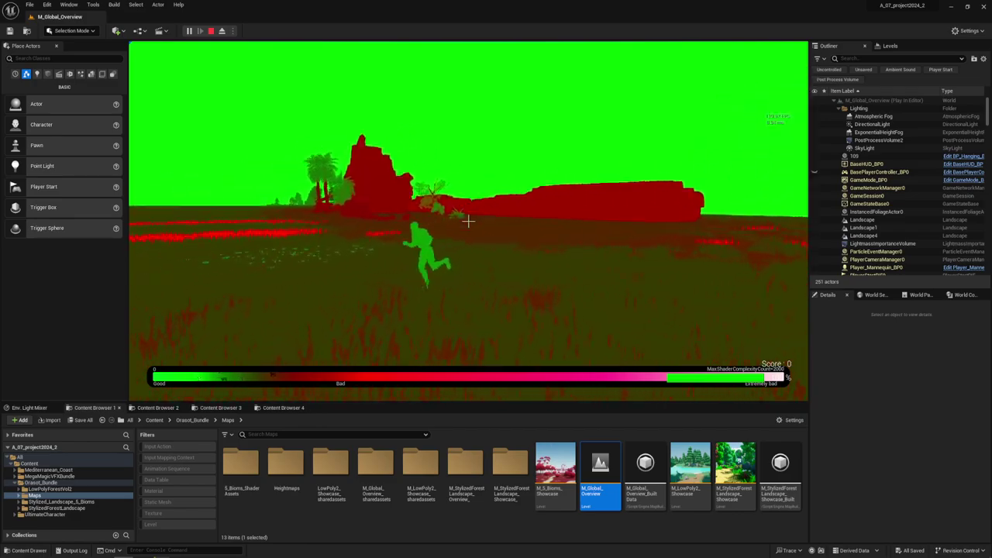
key("w")
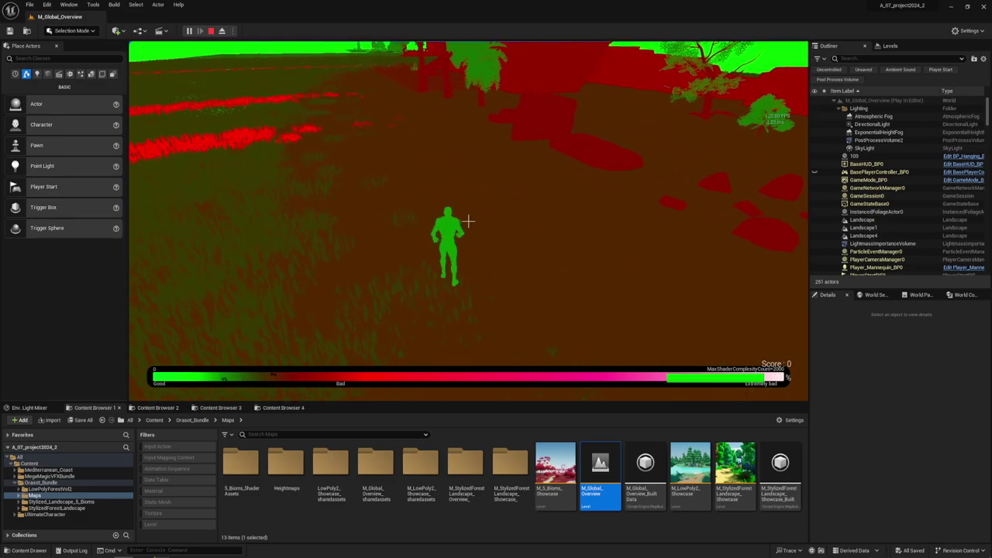
key("F3")
key("w")
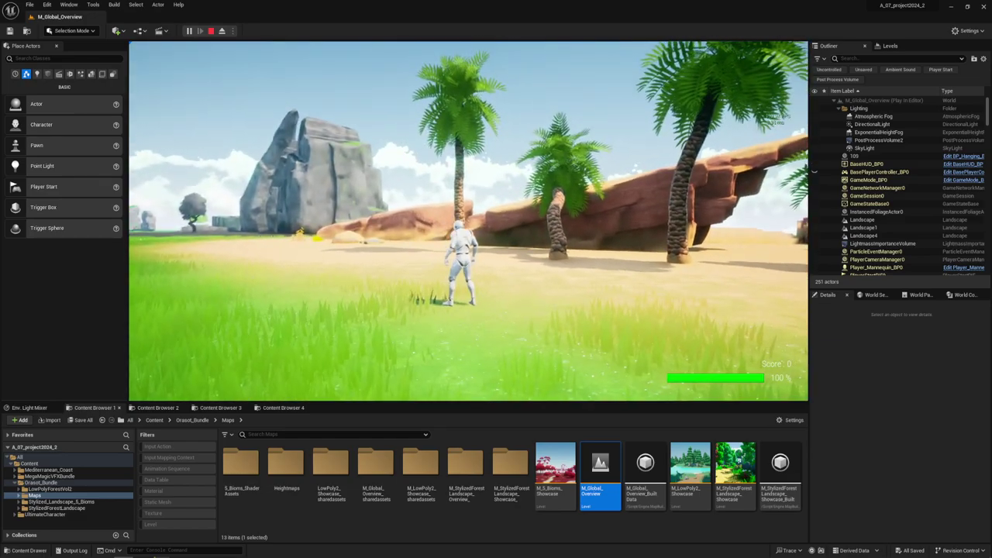
- Stop the play session and open M_LowPoly2_Showcase for a wide view of its pine forest
key("Escape")
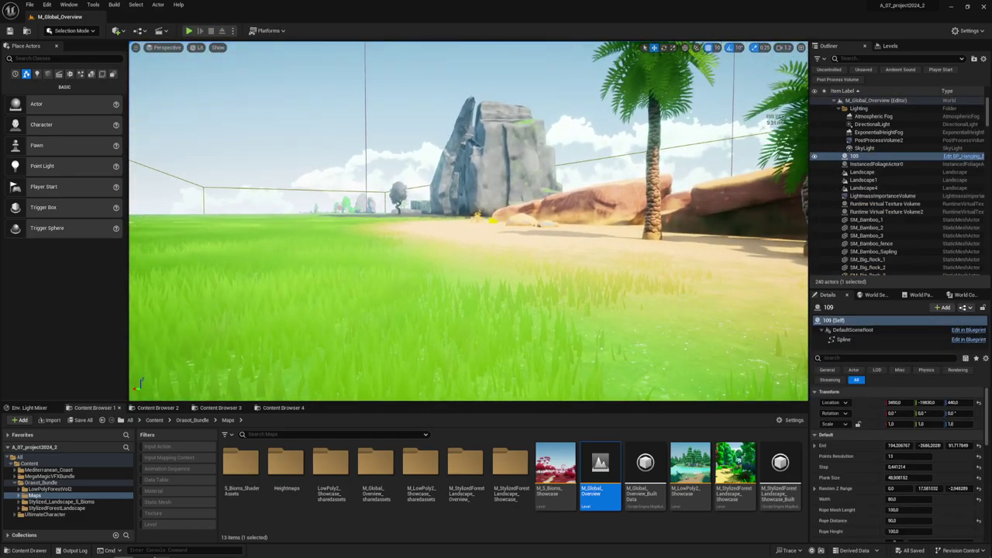
double_click(659, 467)
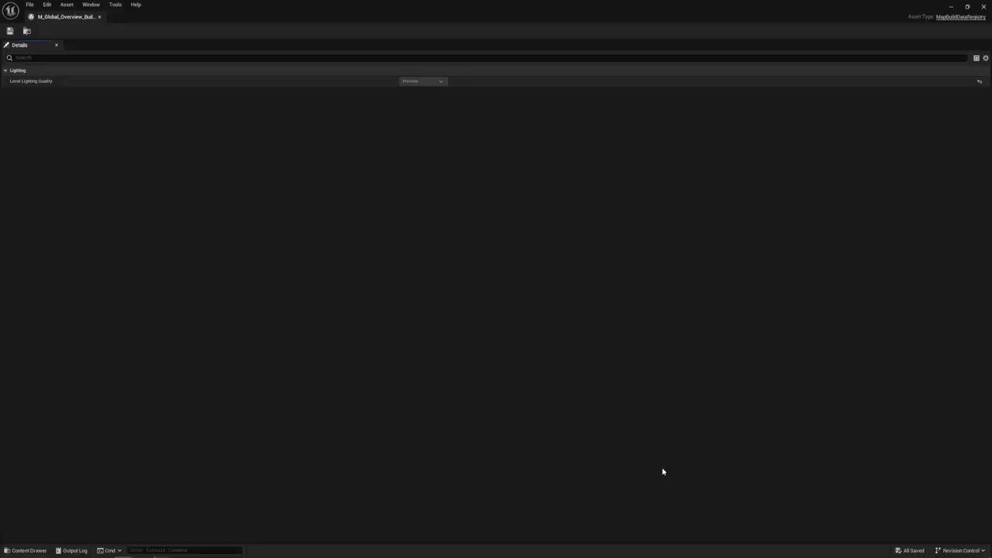
left_click(100, 17)
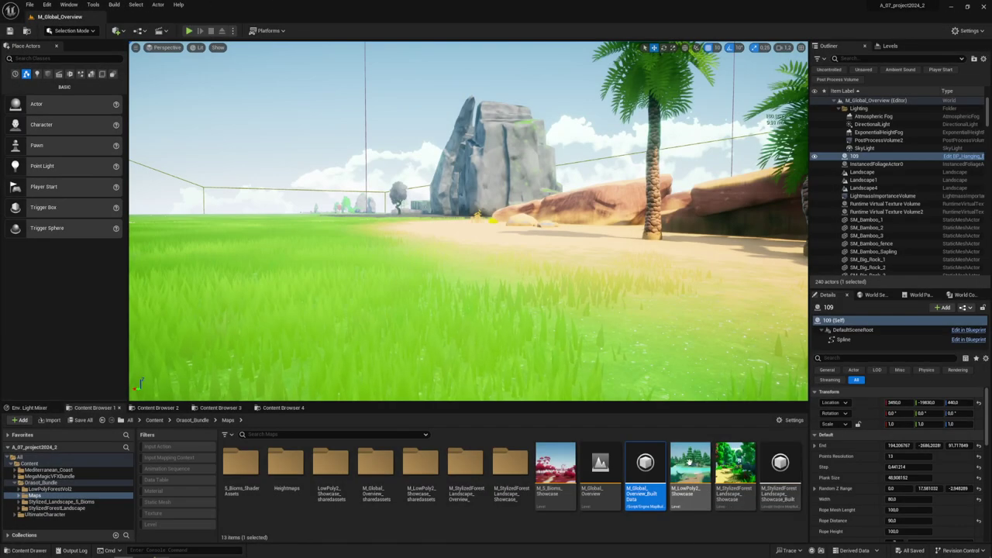
double_click(689, 463)
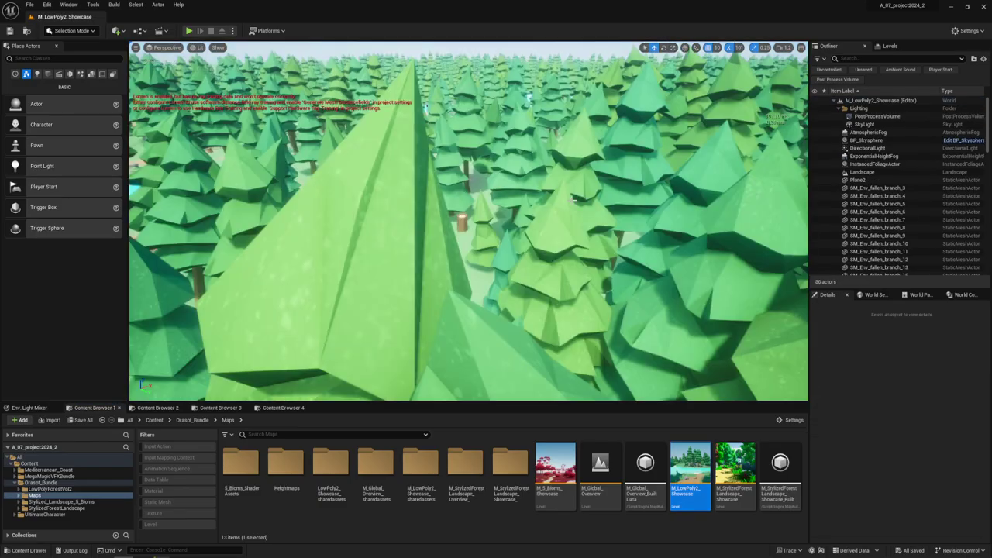
mouse_move(574, 200)
right_mouse_down()
mouse_move(574, 179)
mouse_move(574, 233)
mouse_move(574, 155)
mouse_move(573, 167)
right_mouse_up()
- Open M_StylizedForestLandscape_Showcase, play-test it by running along the forest path, then stop playing
double_click(736, 465)
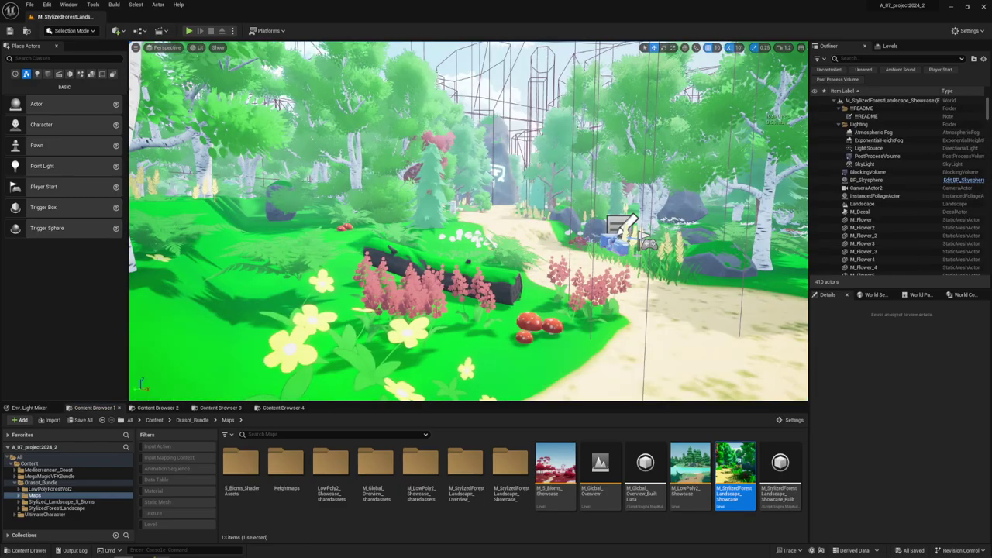
right_click_drag(661, 286, 636, 294)
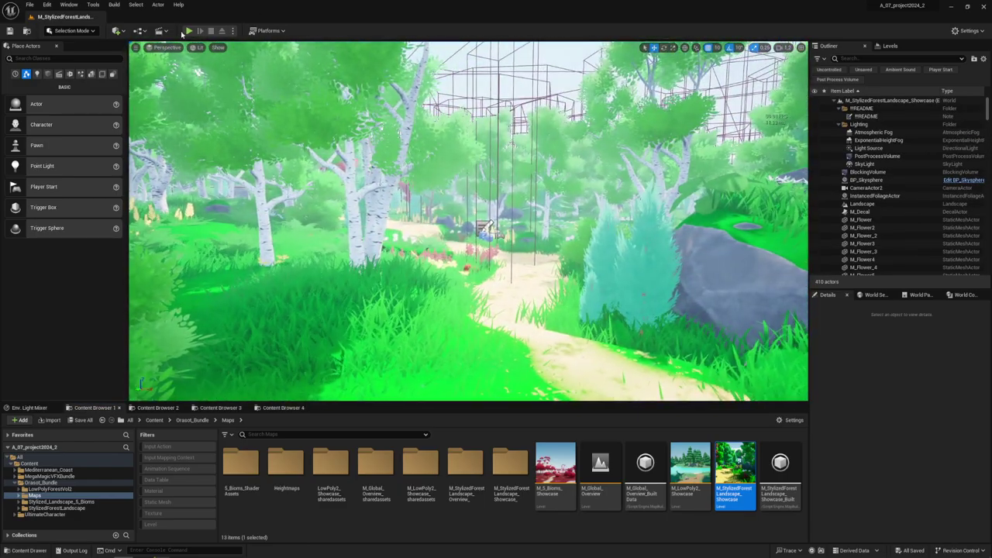
left_click(189, 31)
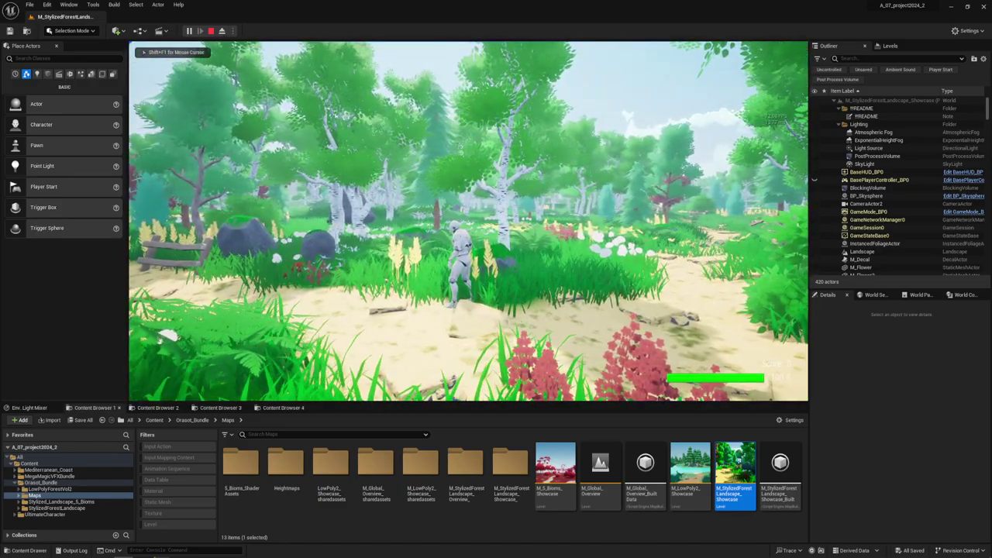
key("w")
key("w")
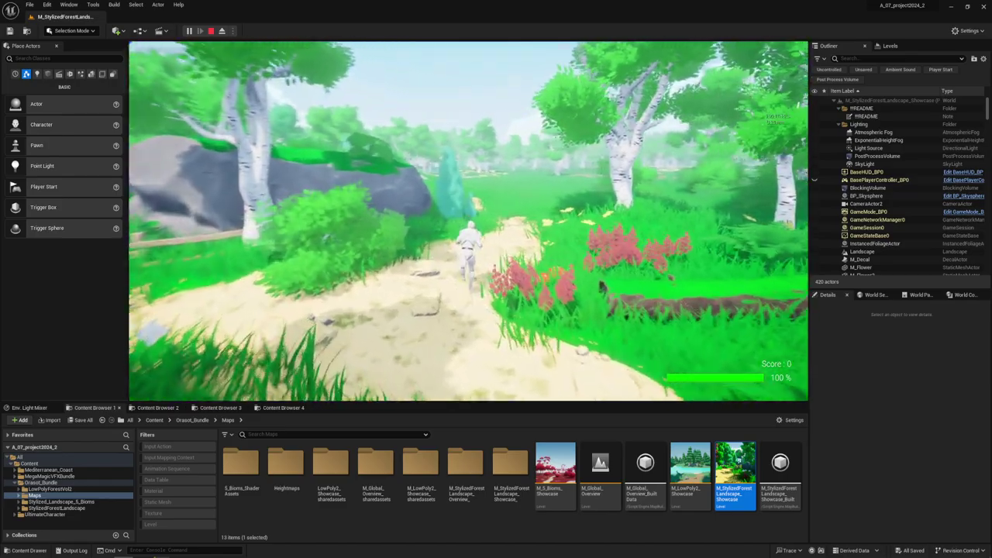
key("w")
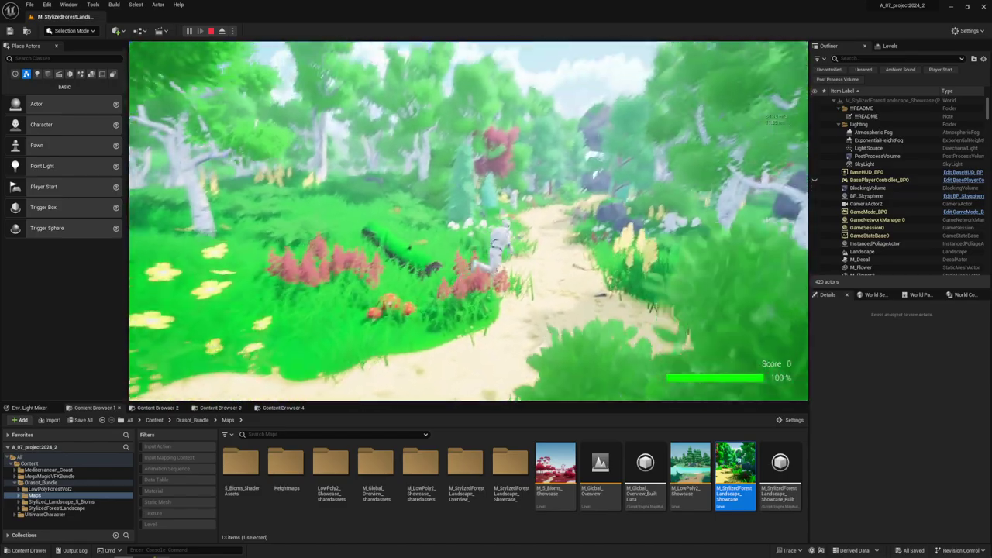
key("w")
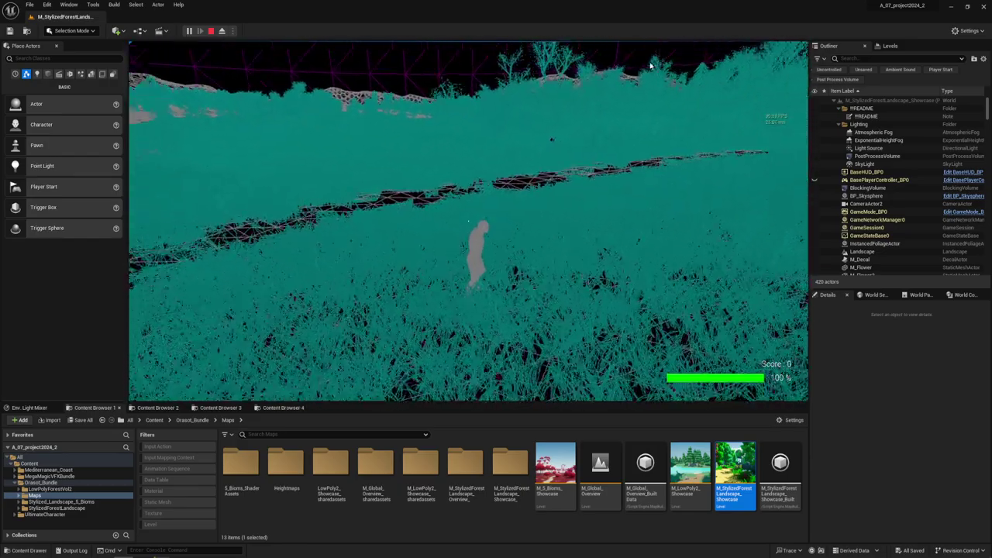
key("Escape")
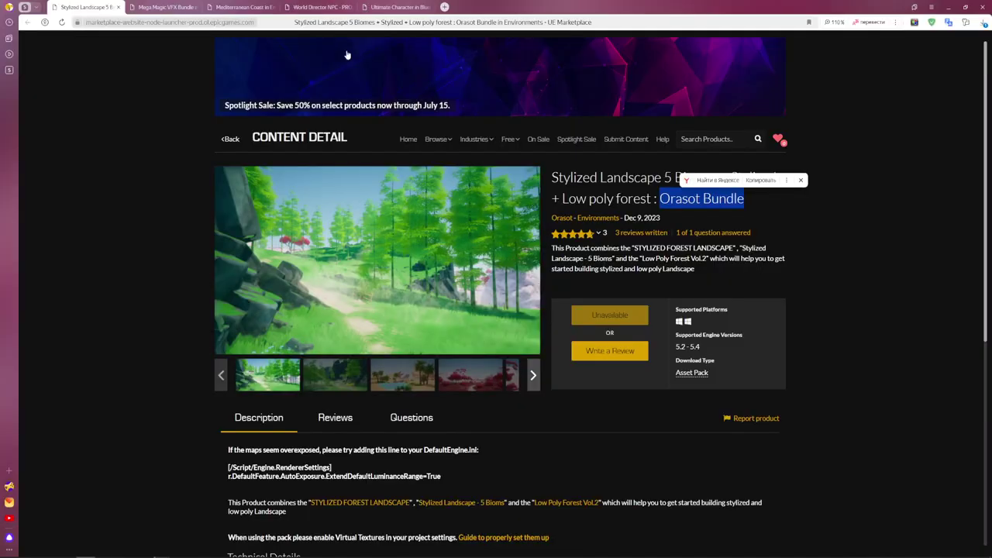
- Look over the Mega Magic VFX Bundle product page in the browser
left_click(161, 6)
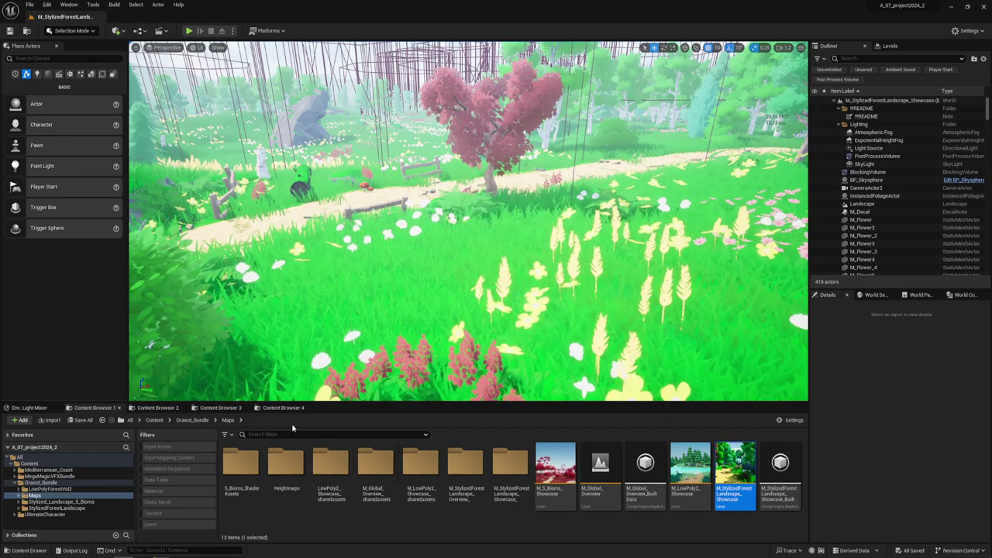
- Open the MegaMagicVFXBundle folder, filter to levels, and open the Magical Explosions demo map
key("alt+Left")
key("alt+Left")
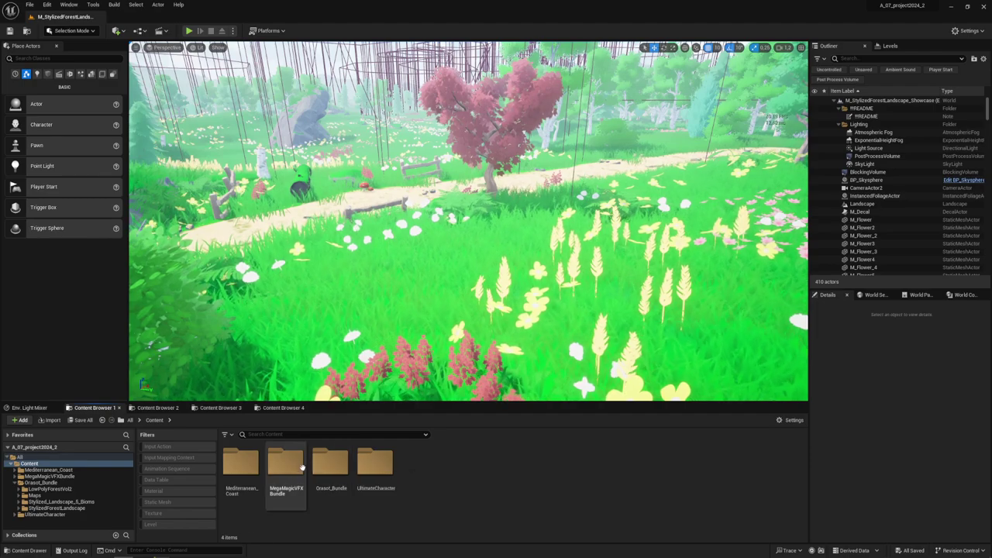
double_click(303, 468)
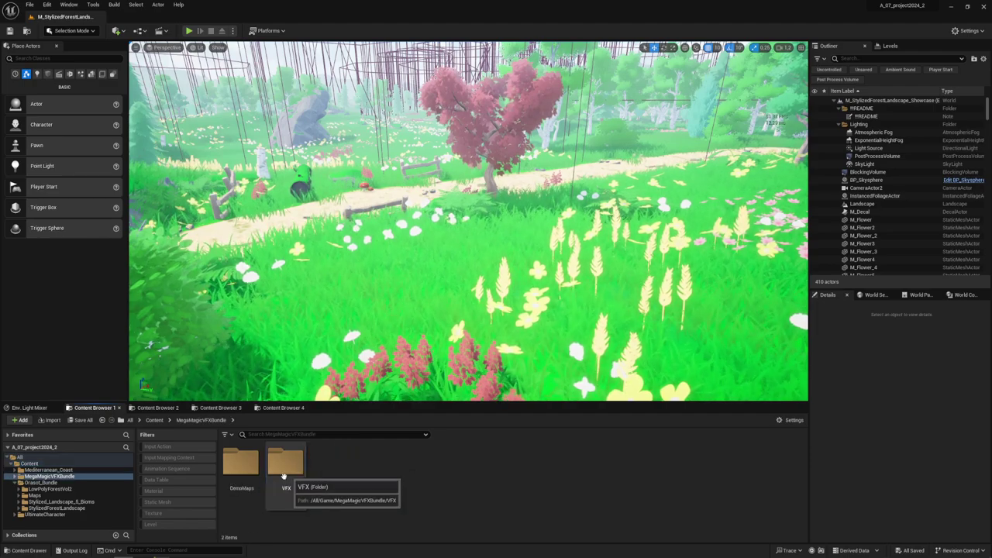
left_click(161, 525)
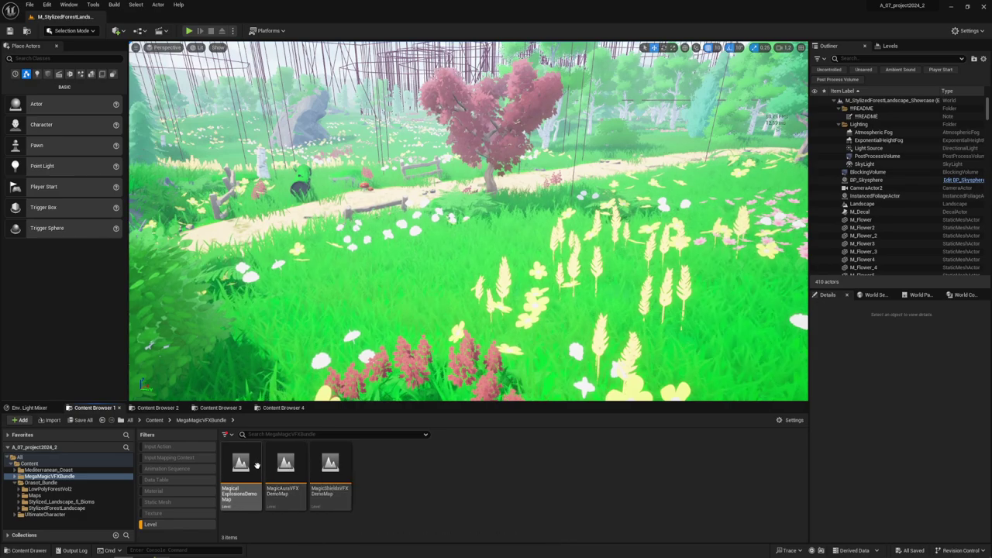
double_click(256, 466)
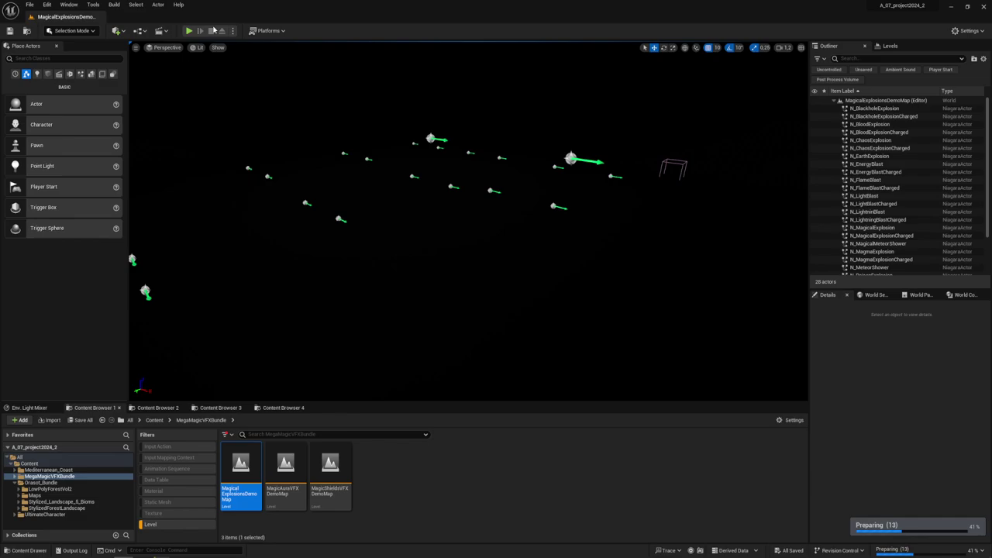
- Run the level in Simulate mode, stop it, then play-test it with the character
left_click(233, 30)
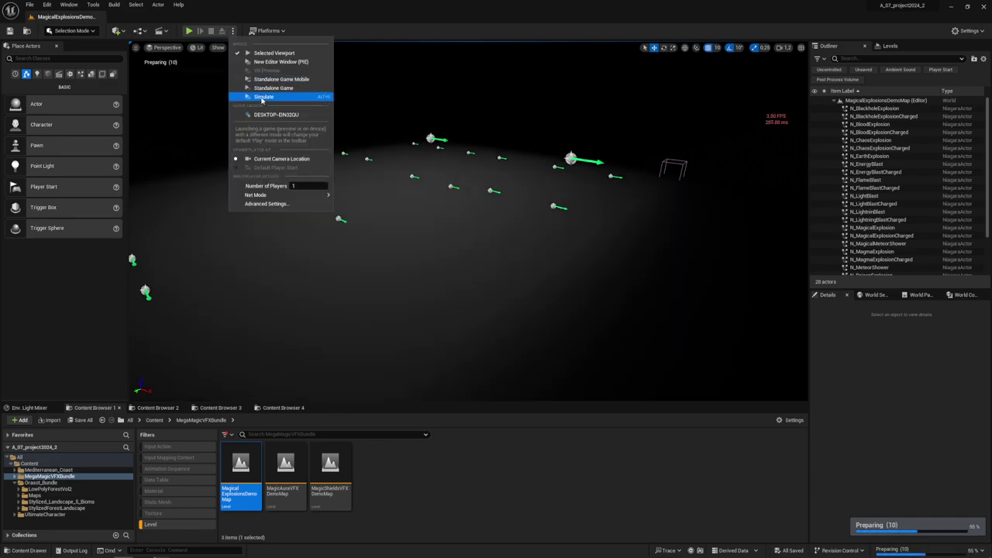
left_click(261, 97)
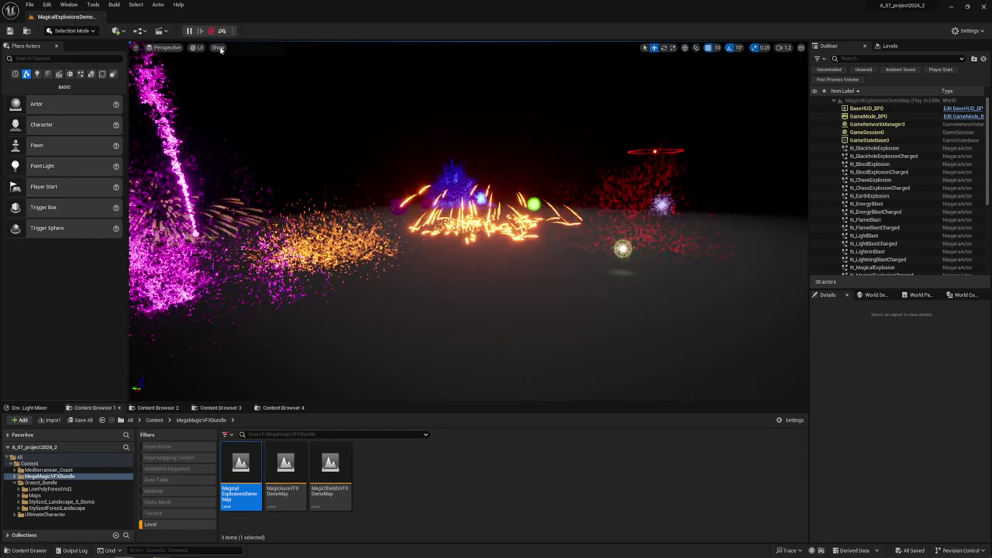
left_click(211, 31)
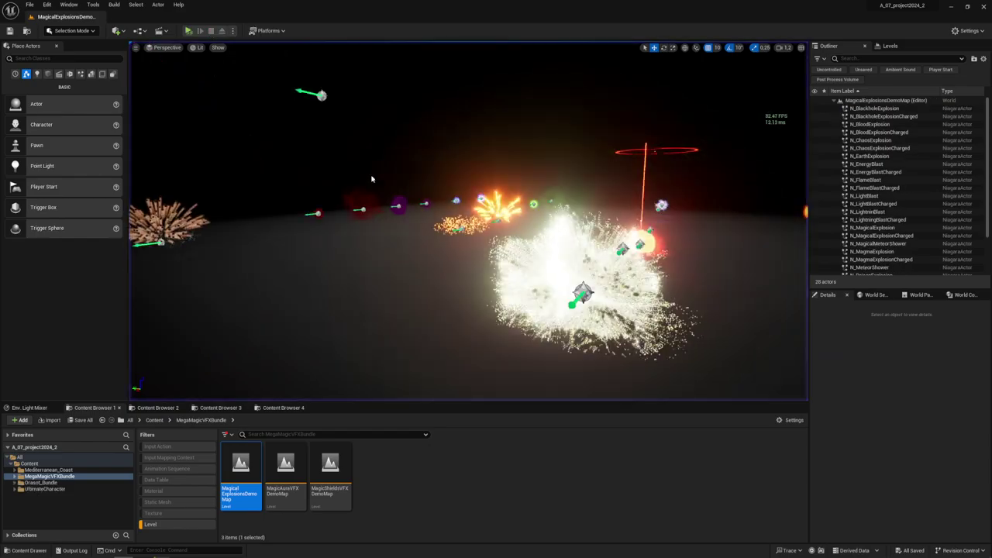
left_click(232, 31)
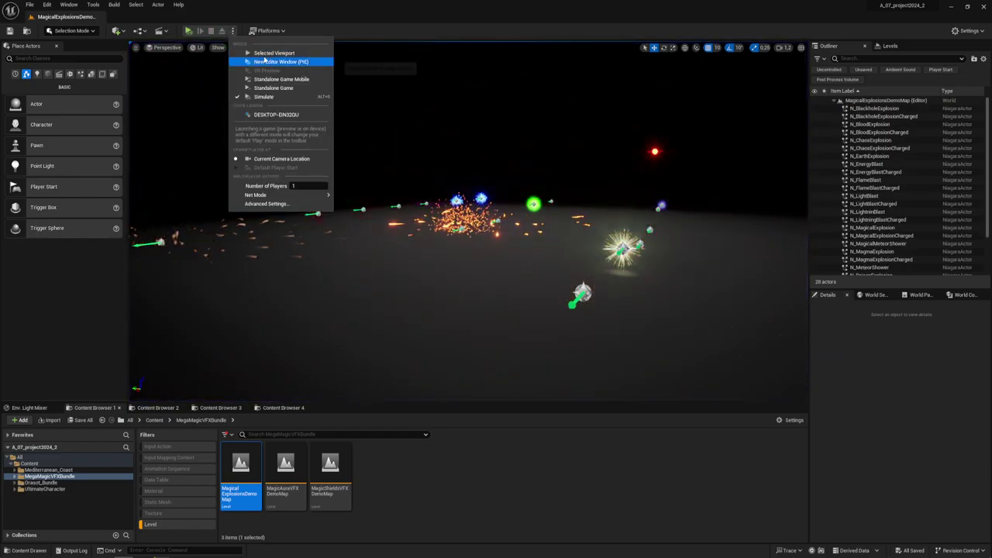
left_click(266, 54)
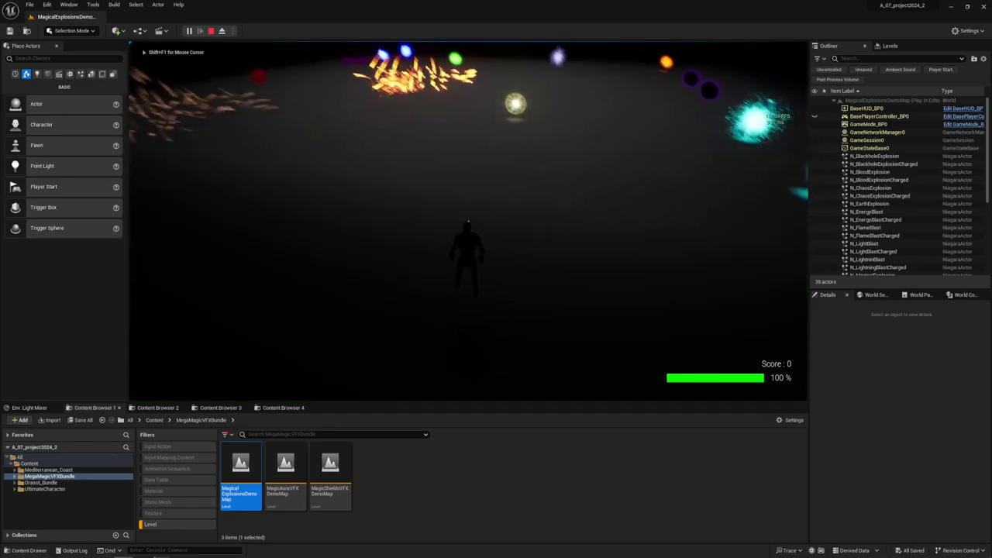
- Switch the play view to Shader Complexity with F5, then end the session with Esc
key("F5")
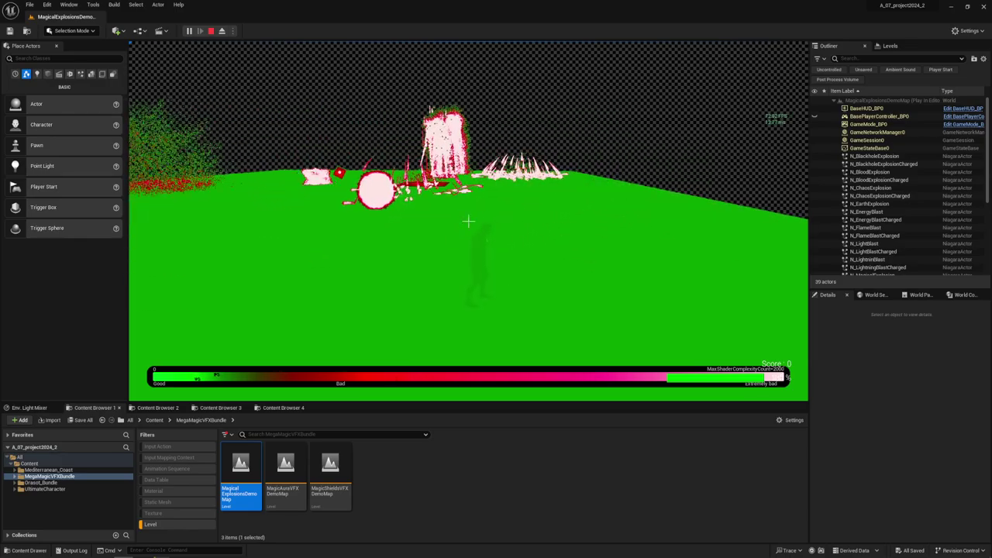
key("Escape")
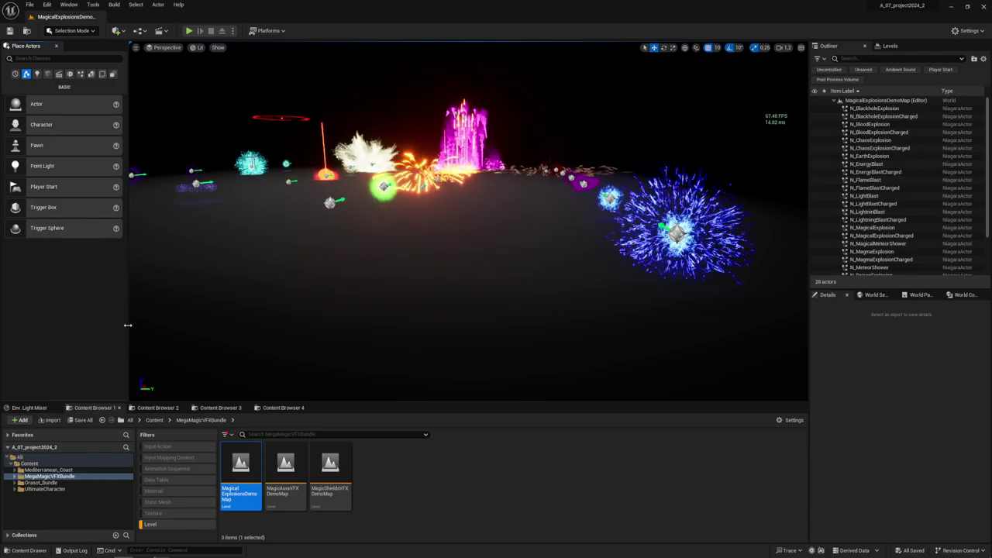
- Play-test MagicAuraVFXDemoMap, walking past the lightning, Ring of Flames, Galactic Field and Tsunami effects
double_click(285, 469)
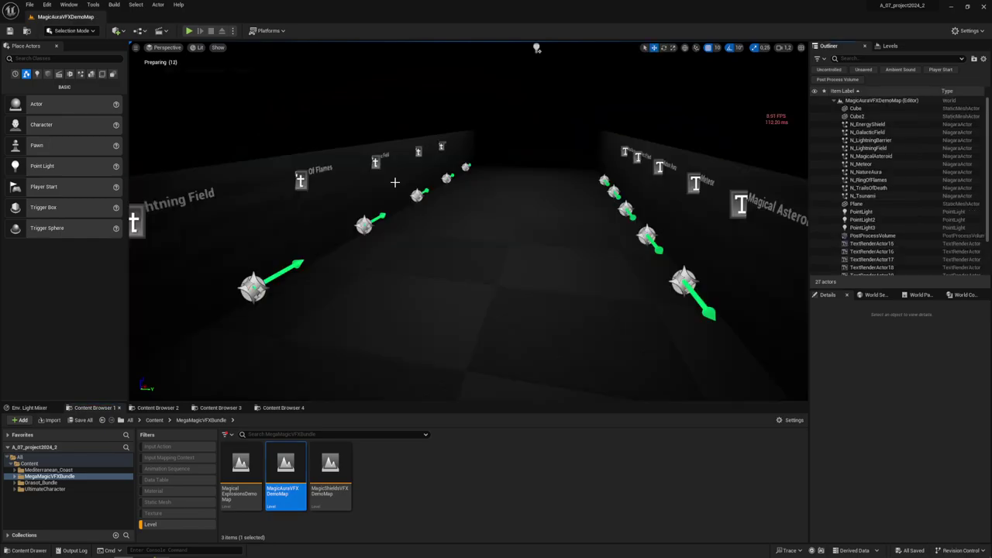
left_click(190, 31)
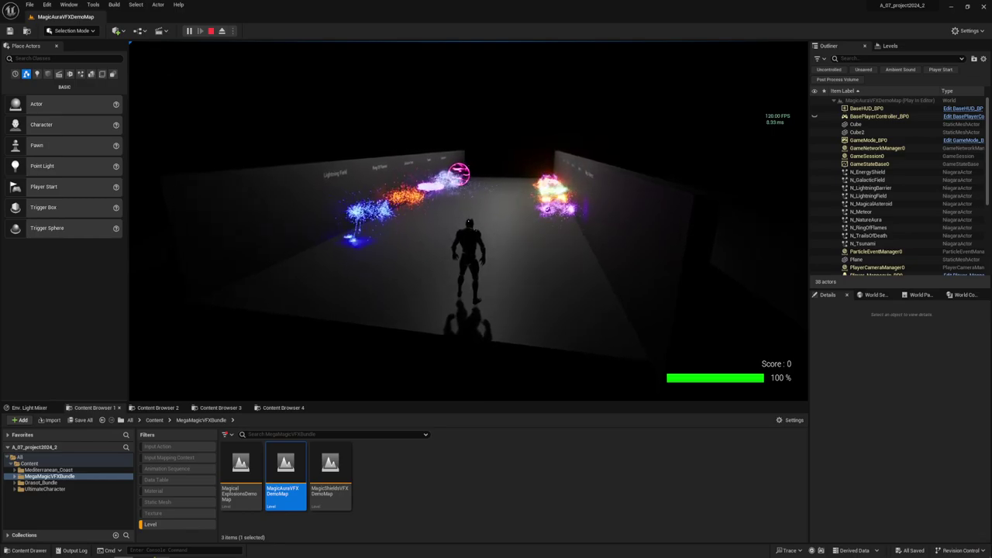
key("w")
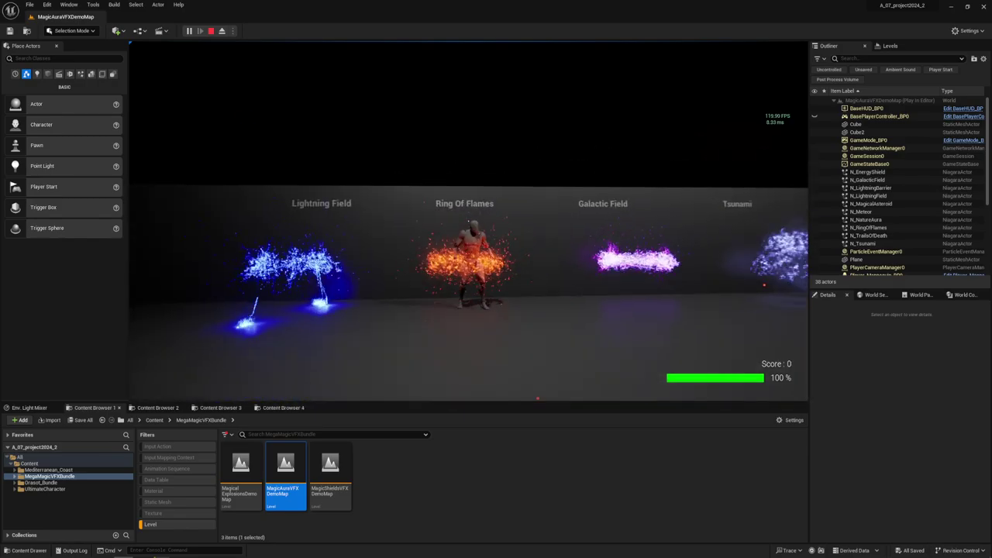
key("d")
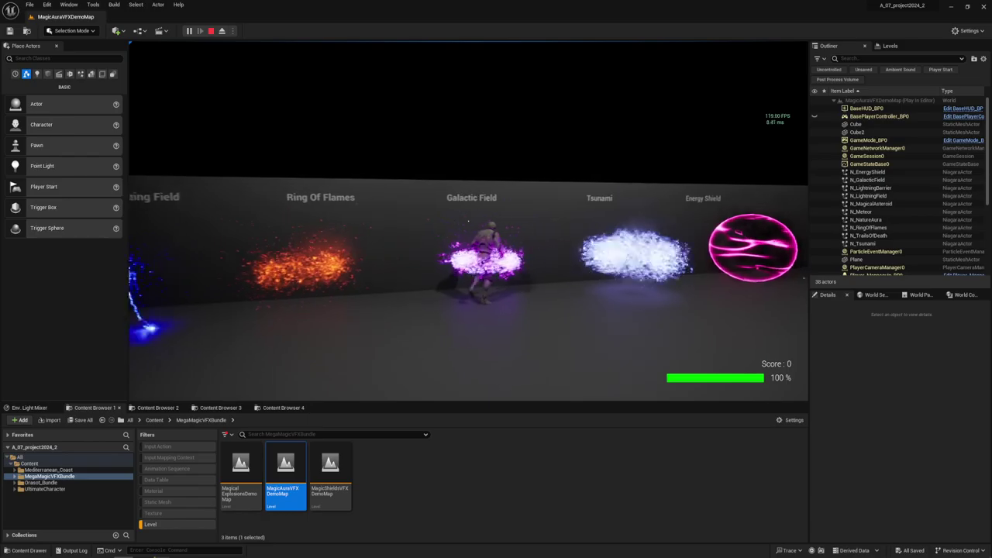
key("d")
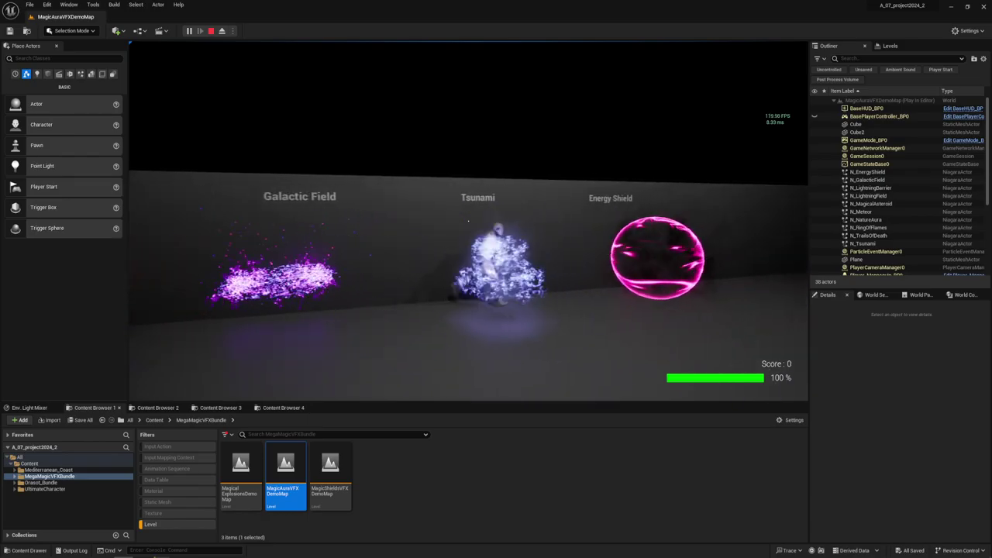
- Walk past Energy Shield, Magical Barrier, Trails of Death and Nature Aura, view Shader Complexity, then stop
key("d")
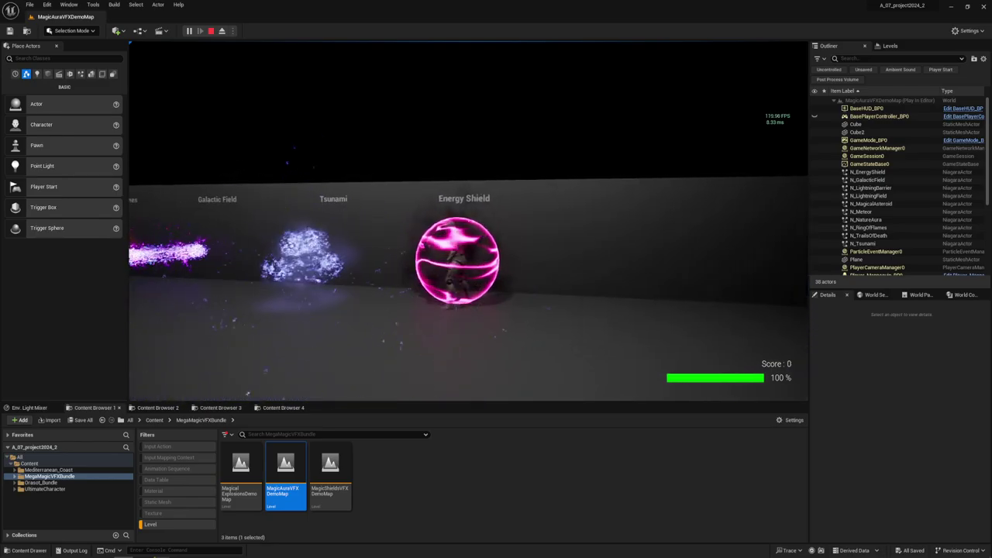
key("d")
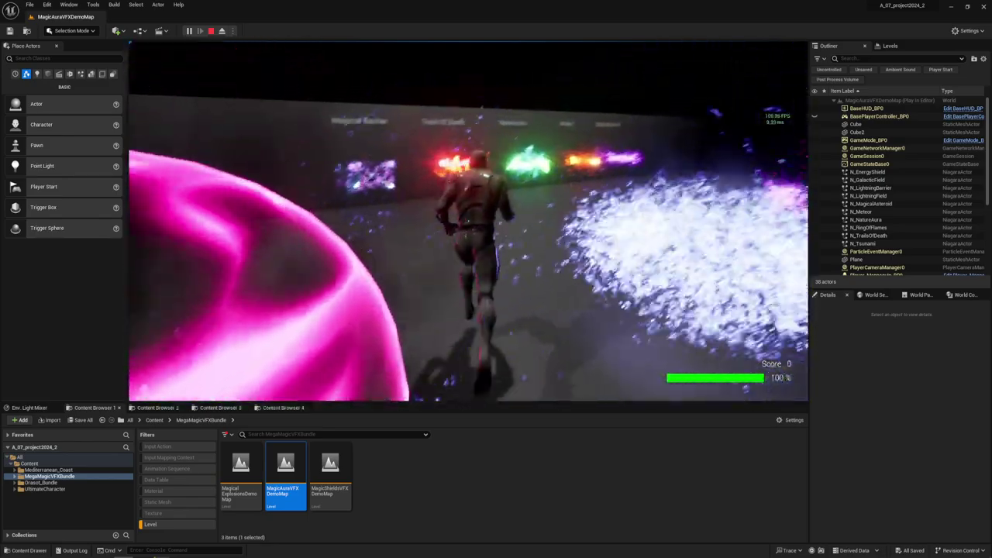
key("w")
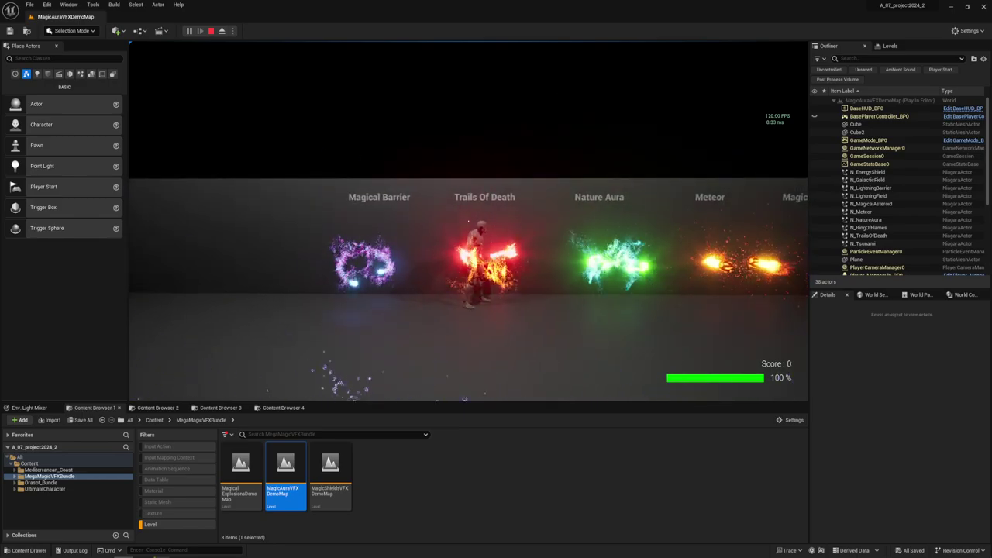
key("d")
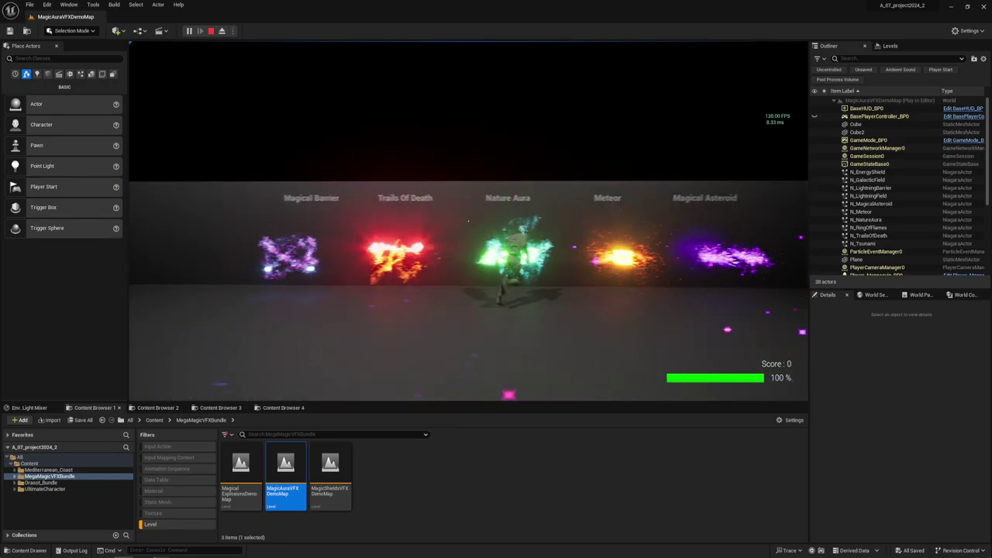
key("d")
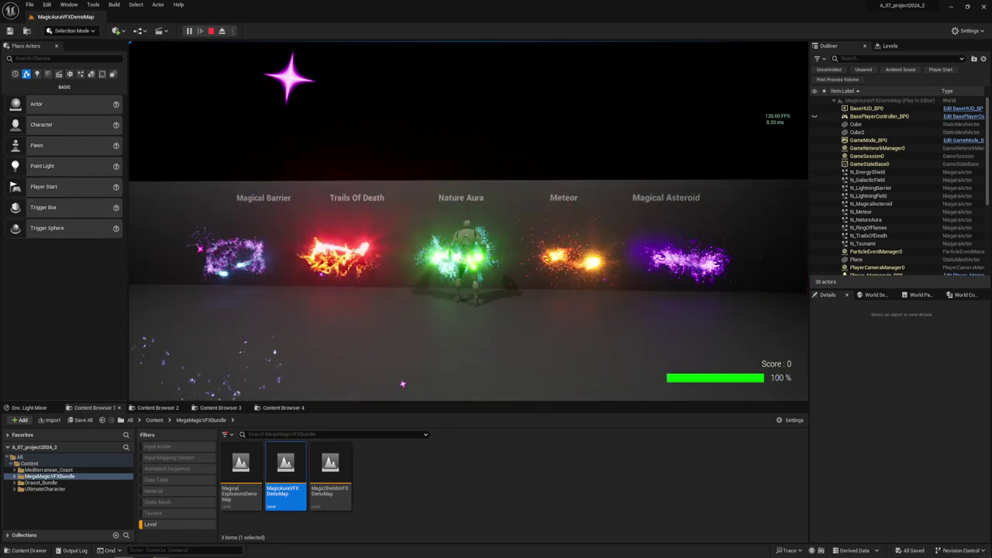
key("F5")
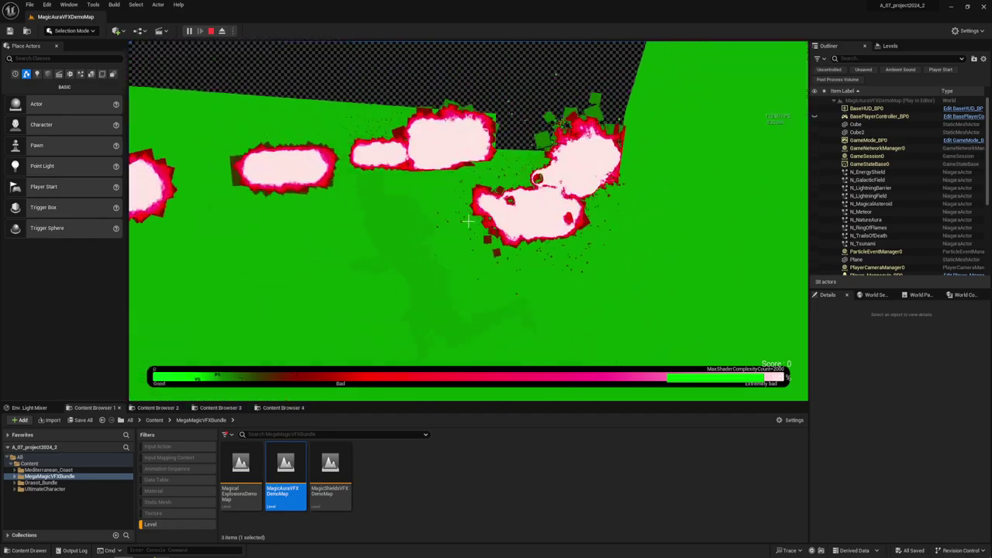
key("Escape")
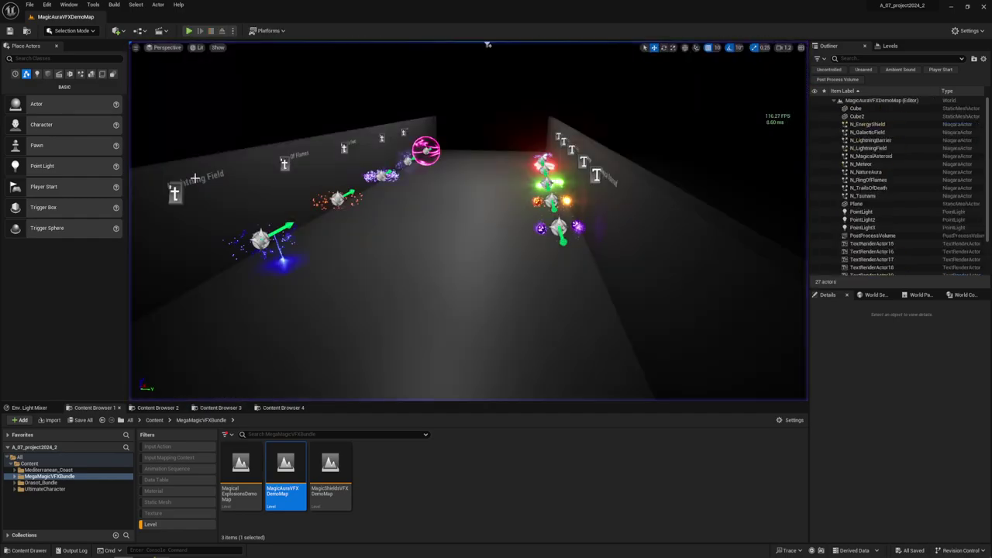
- Play-test MagicShieldsVFXDemoMap running among the shields, view Shader Complexity, stop, and pull the camera back
double_click(330, 465)
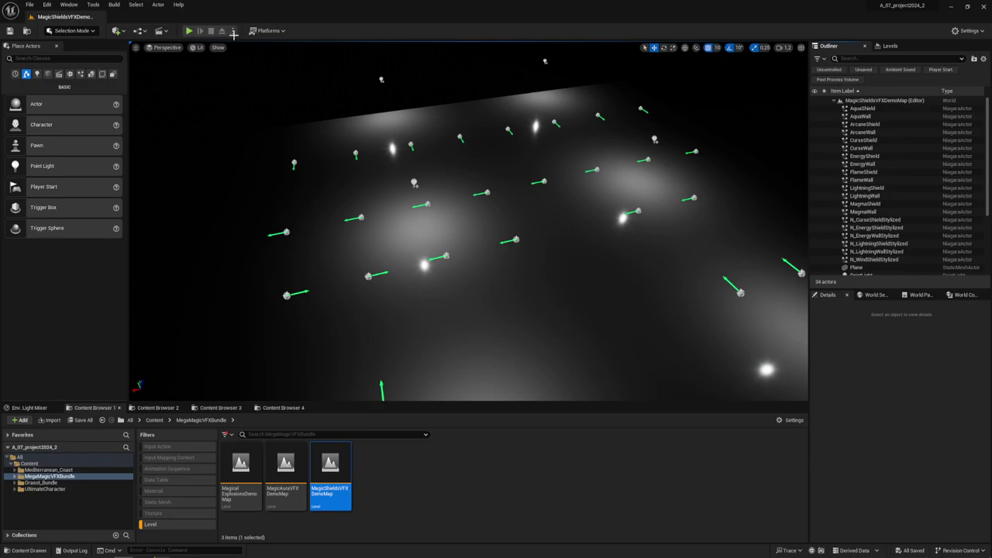
left_click(189, 31)
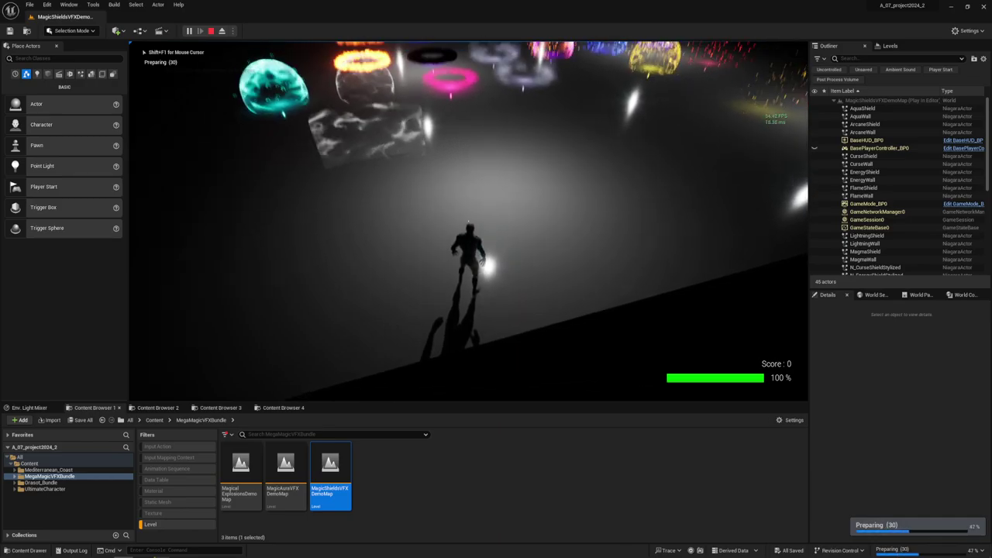
key("w")
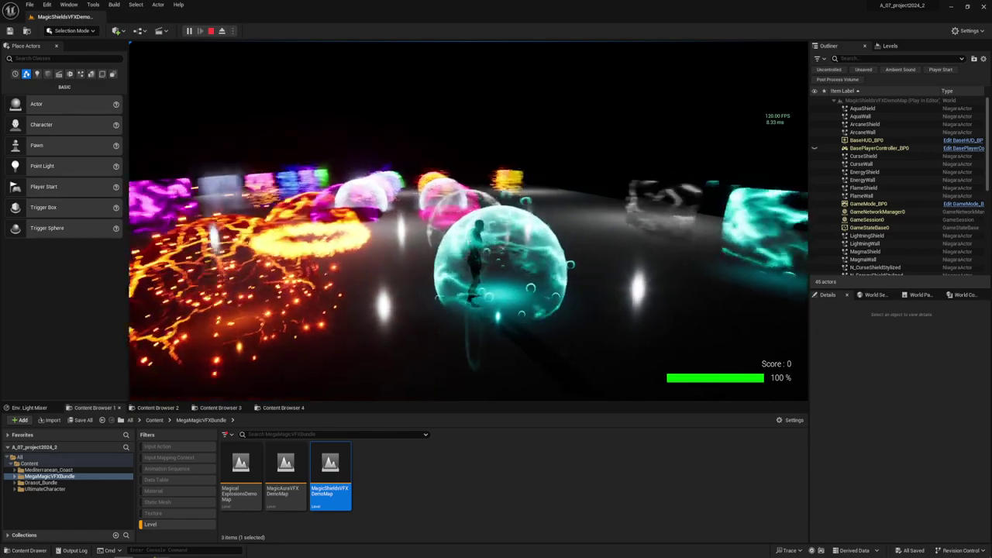
key("F5")
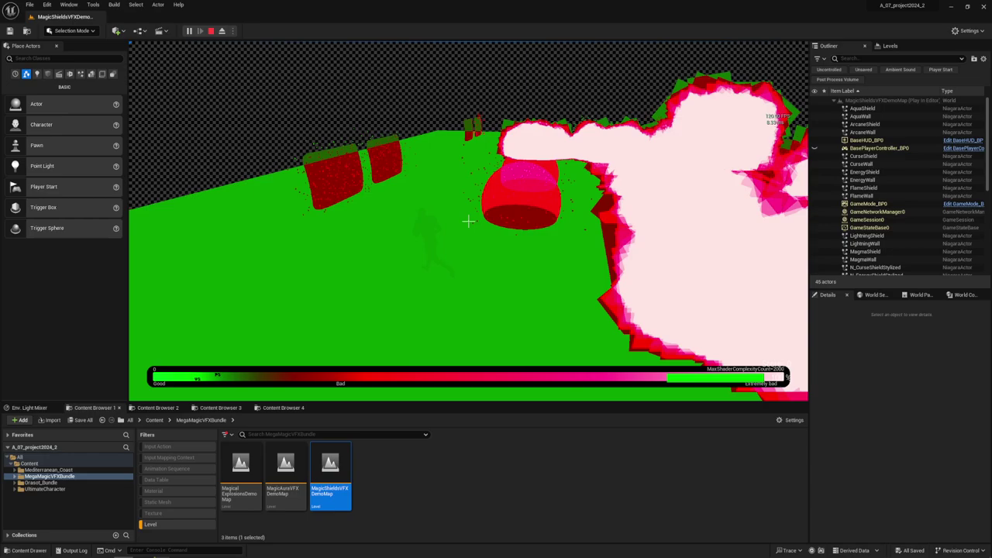
key("Escape")
right_click_drag(224, 155, 225, 157)
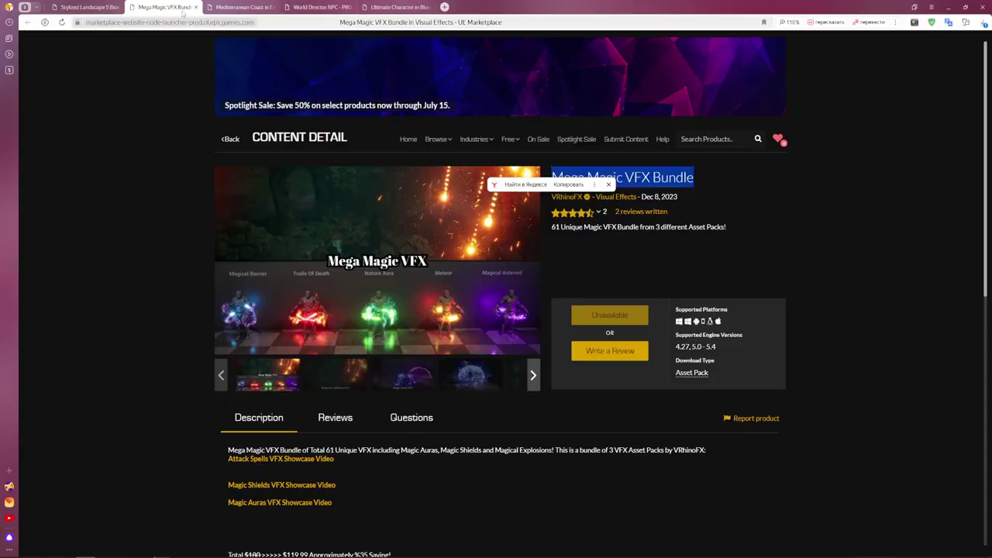
- Switch to the Mediterranean Coast product page and translate the word 'Coast' in its title
left_click(242, 7)
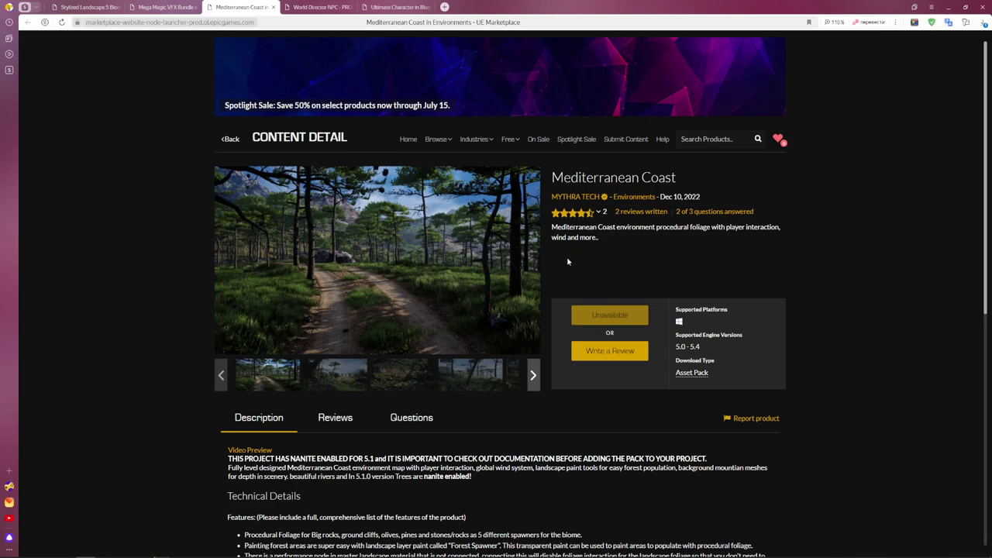
double_click(663, 179)
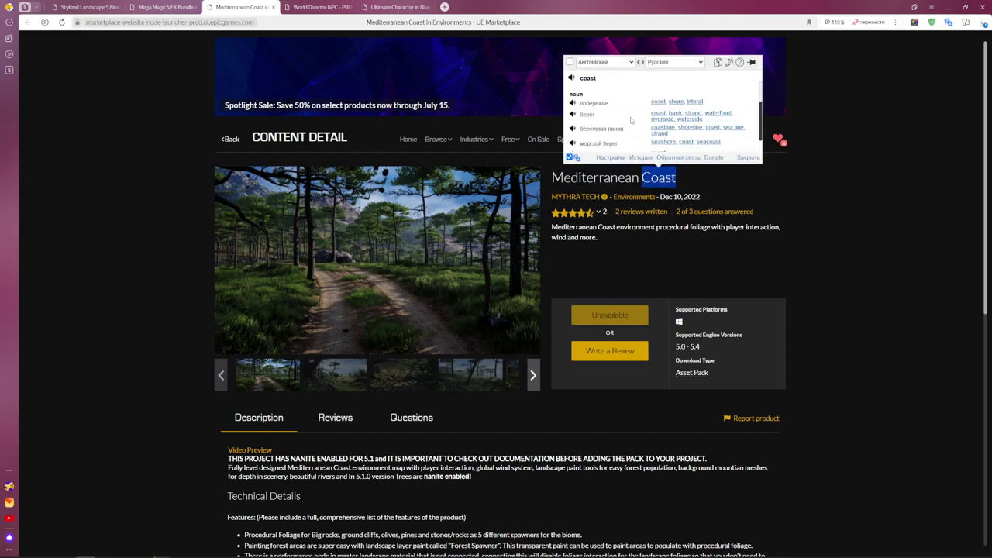
left_click(772, 79)
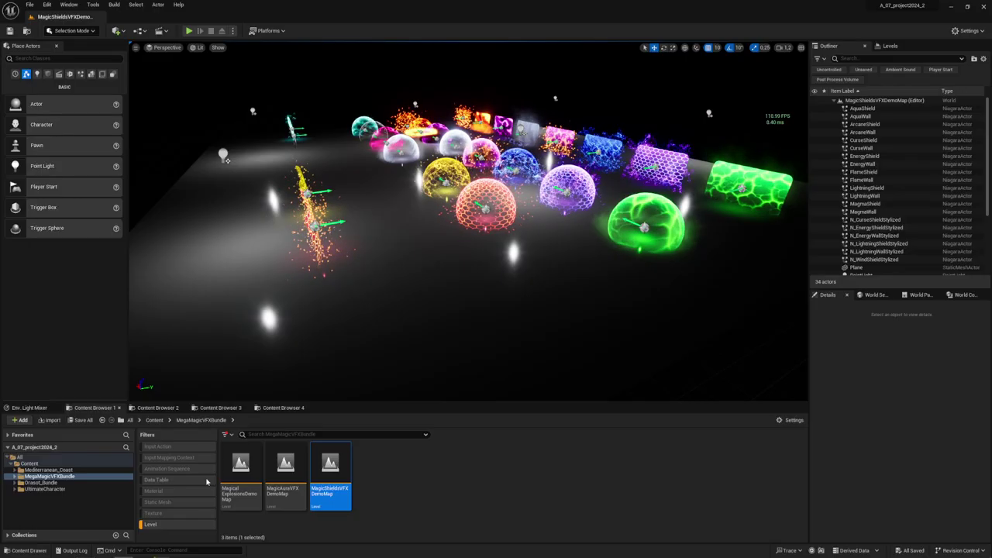
- From Content, clear the Level filter and open Mediterranean_Coast > Maps > Mediterranean_Coasts
left_click(154, 419)
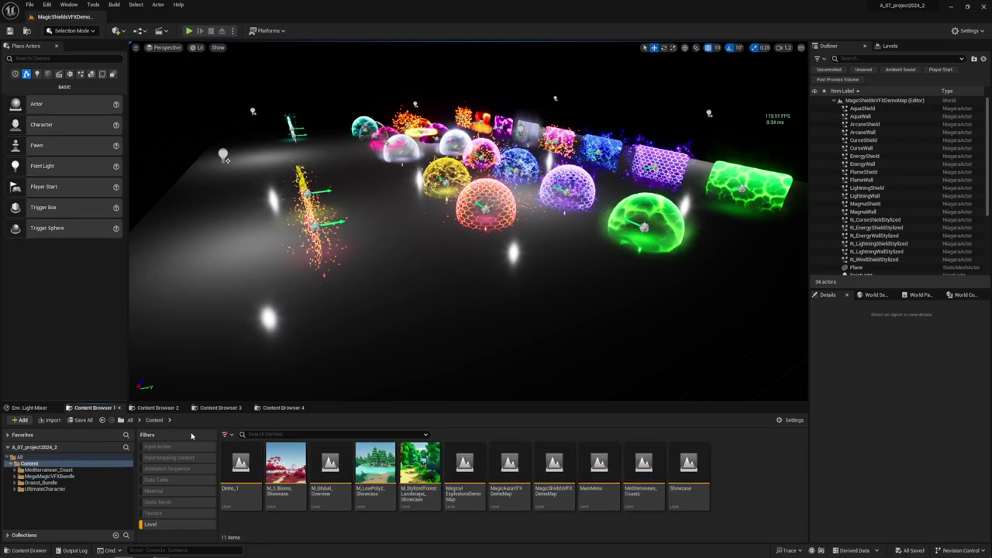
left_click(149, 524)
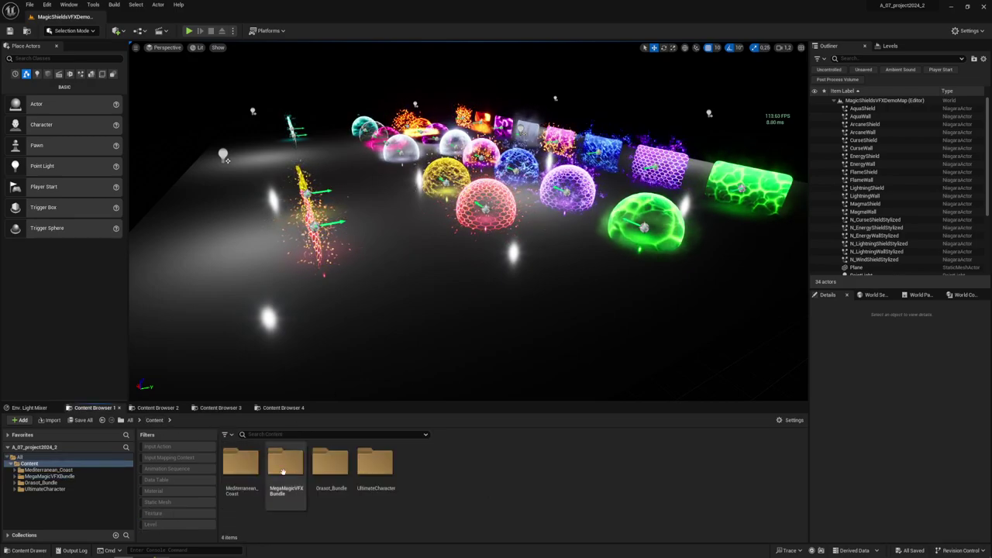
double_click(242, 465)
double_click(255, 468)
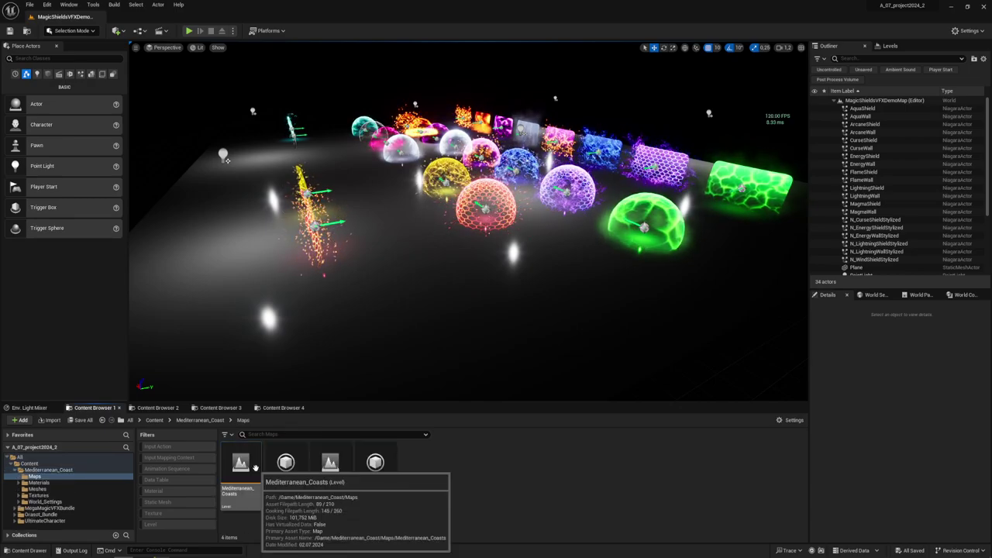
double_click(240, 465)
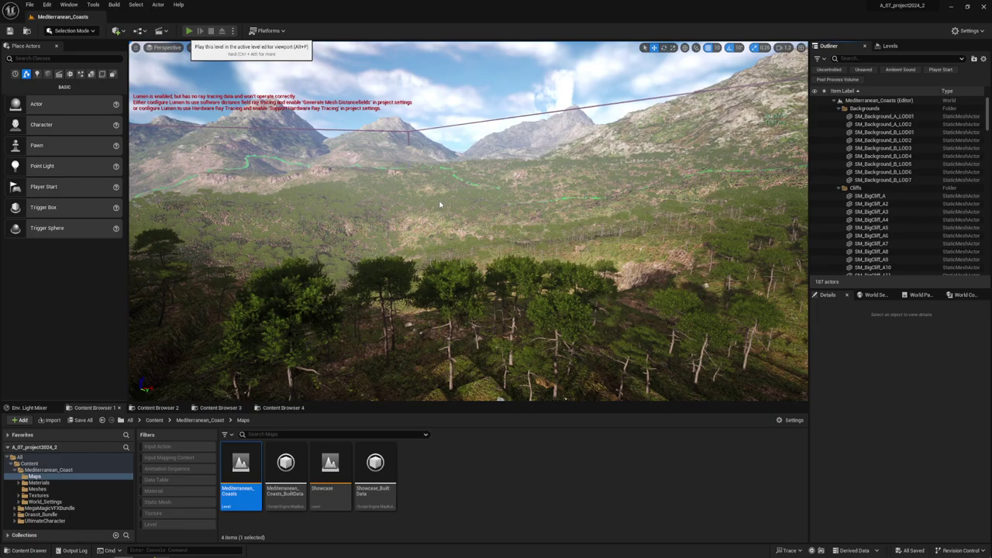
- Play the Mediterranean_Coasts level with Alt+P, switch to wireframe, and run the character along the trail
key("alt+p")
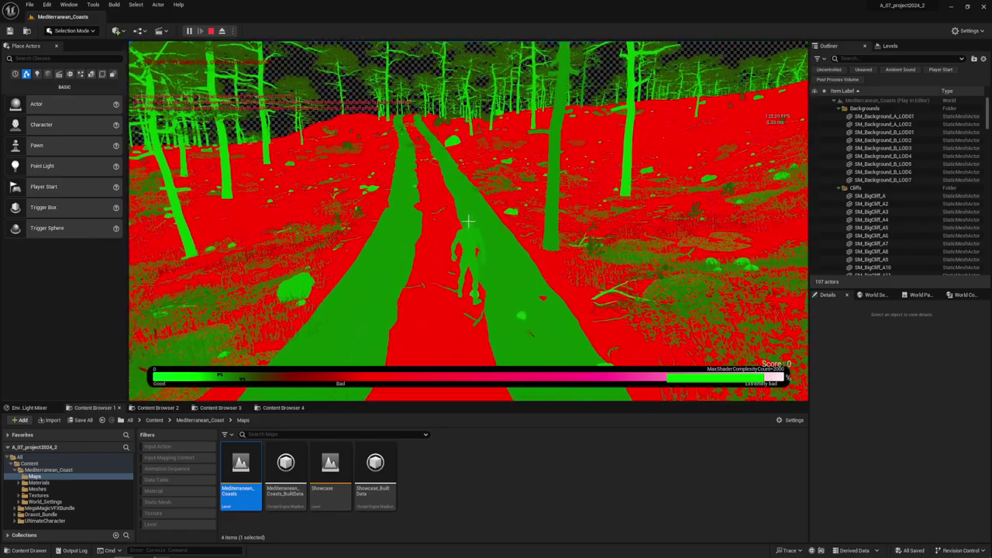
key("F1")
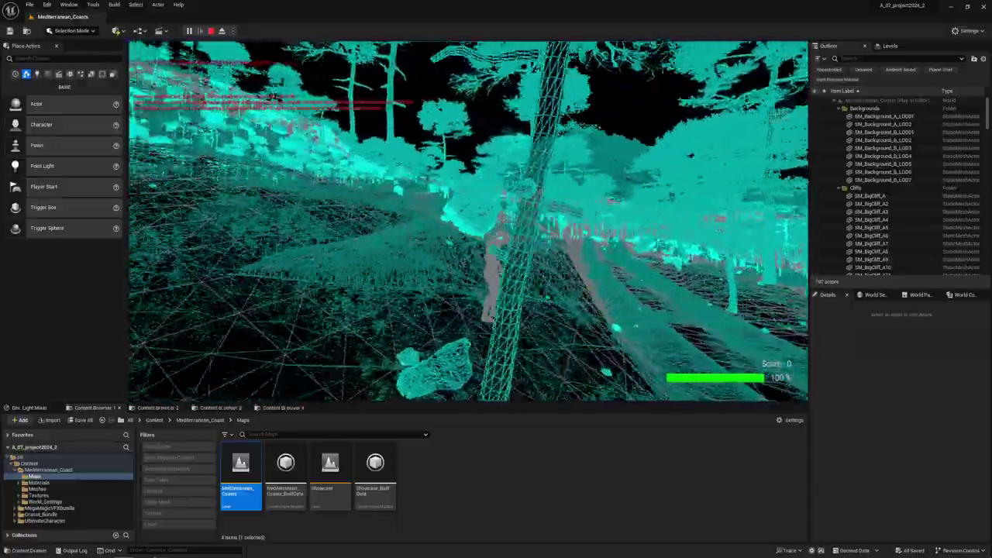
key("w")
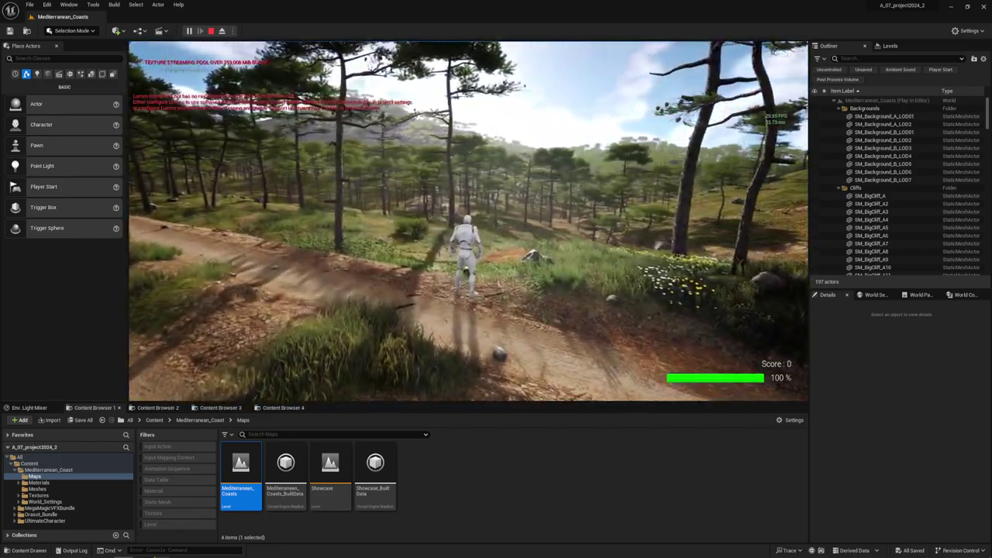
- Stop the play session with Esc and Alt+Tab to the Mediterranean Coast marketplace page
key("Escape")
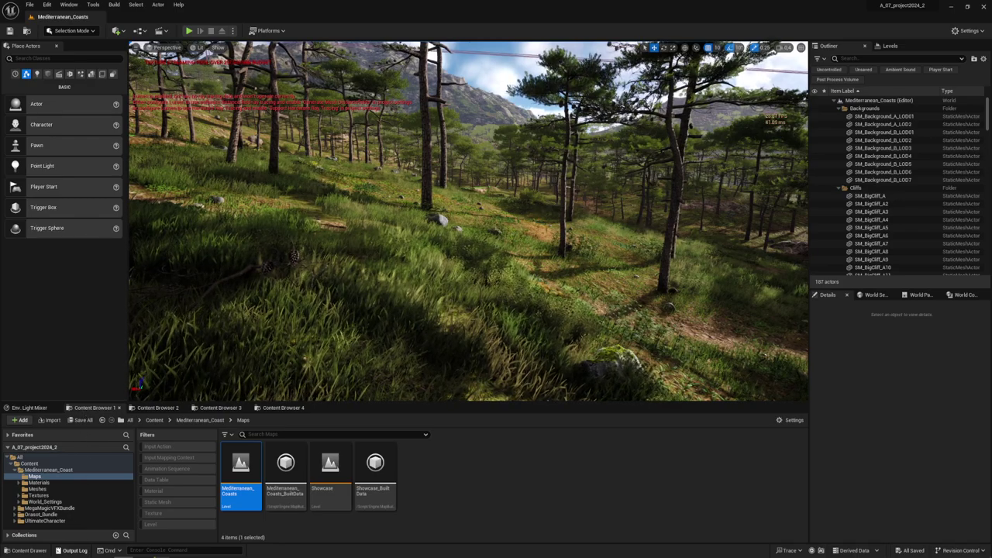
key("alt+Tab")
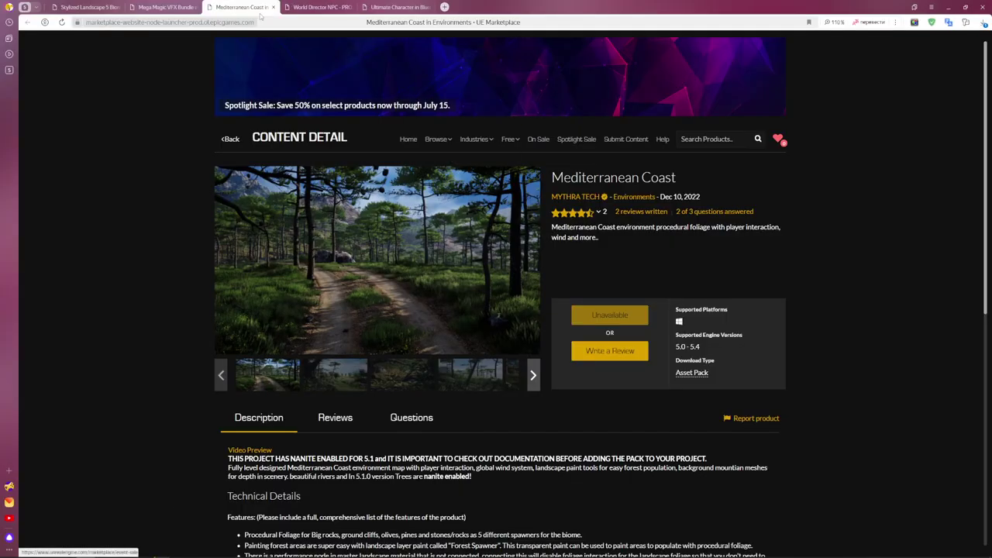
- Move to the World Director NPC - PRO page to watch its background NPC simulation demo
key("ctrl+Tab")
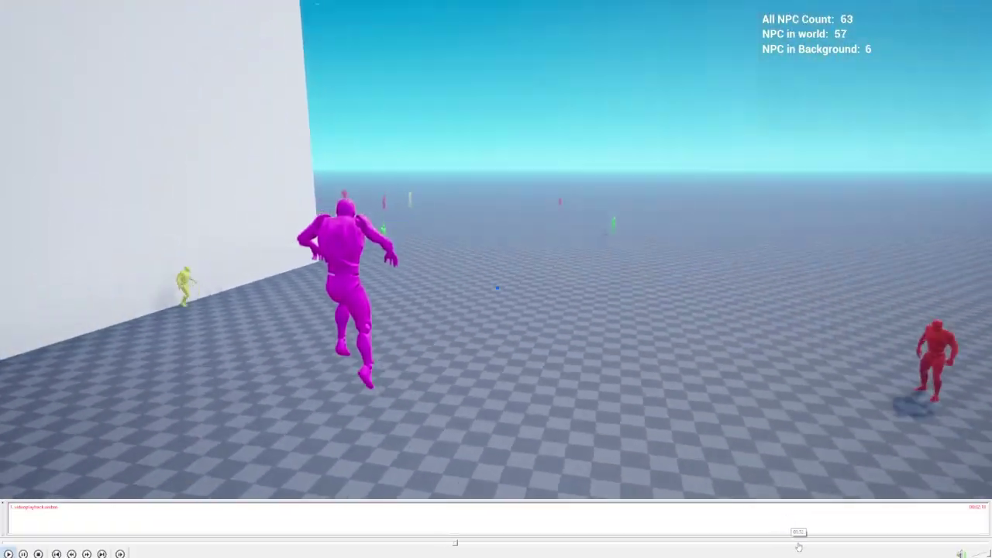
- Skip the demo video to the 1,450 background NPCs scene, exit fullscreen and close the player
left_click(799, 547)
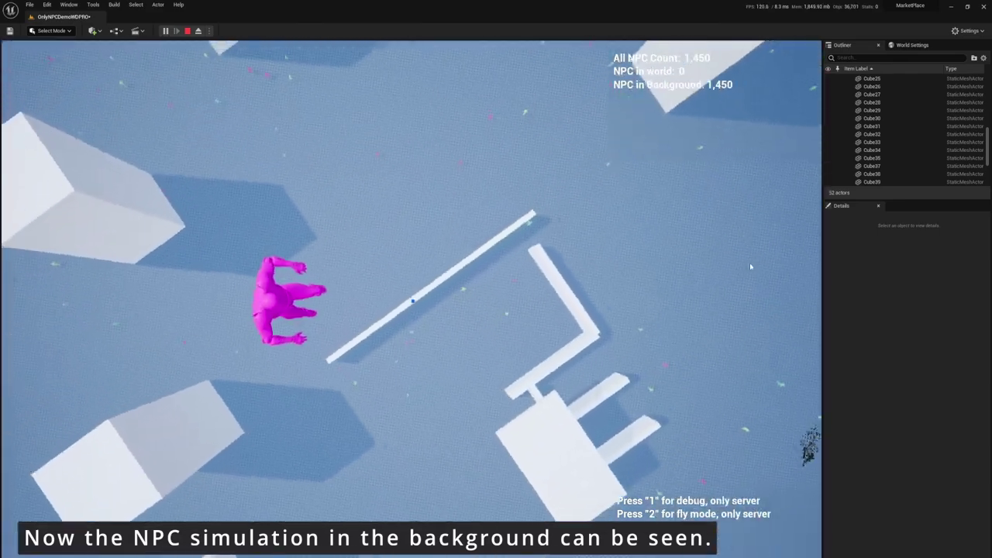
key("space")
key("Escape")
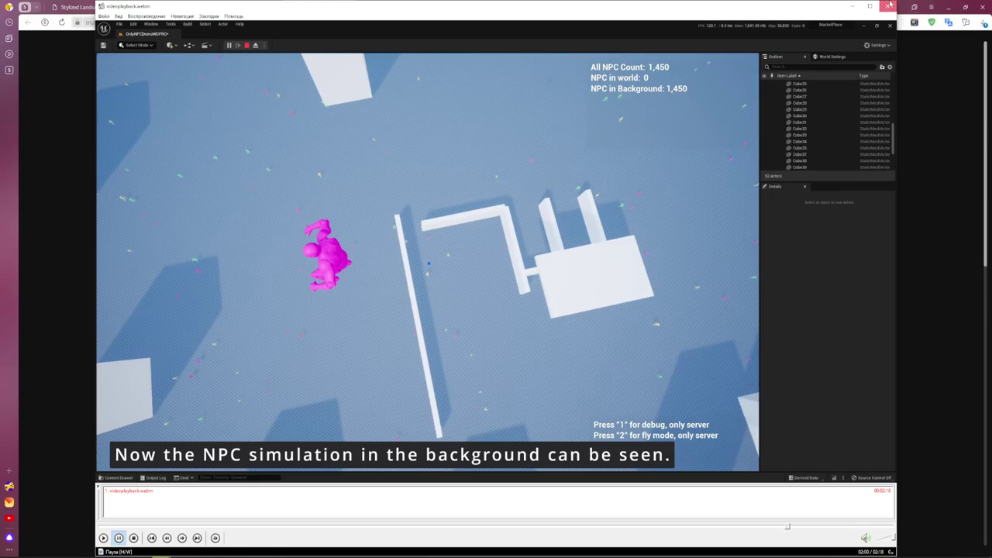
left_click(888, 5)
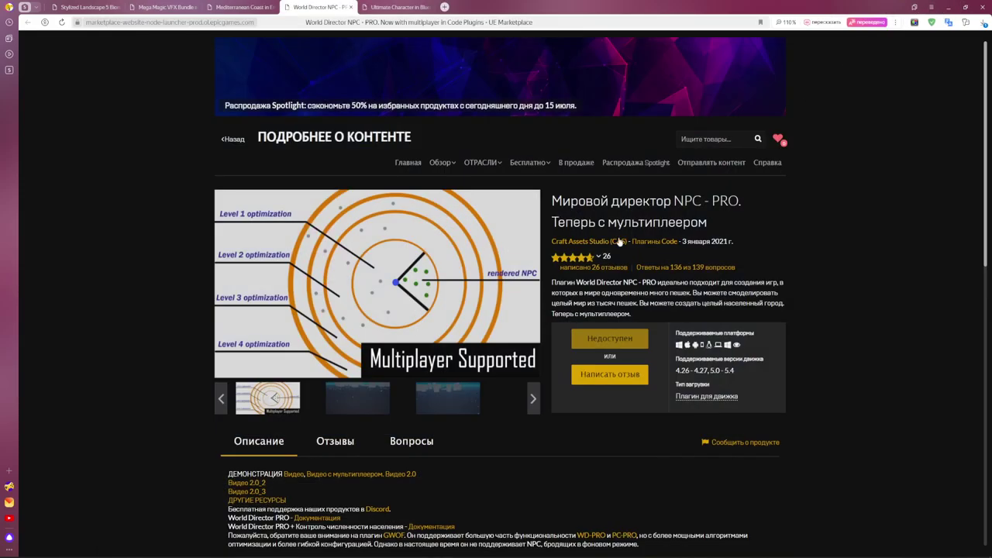
- Read the Ultimate Character page, highlighting its title and the Attacks, Blocking, Weapons, Magics features
left_click(399, 7)
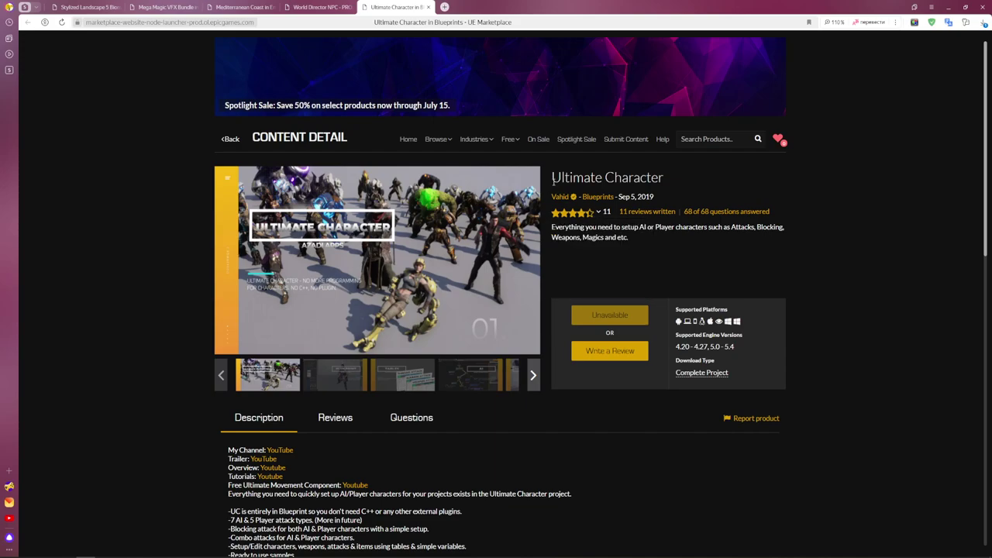
left_click_drag(553, 178, 616, 179)
mouse_move(579, 265)
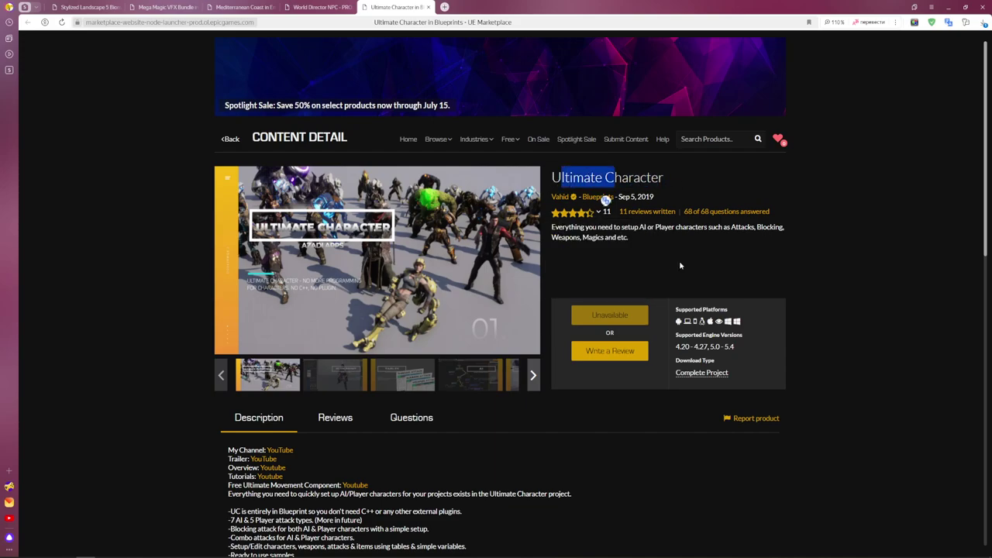
left_click(721, 265)
left_click_drag(732, 228, 605, 238)
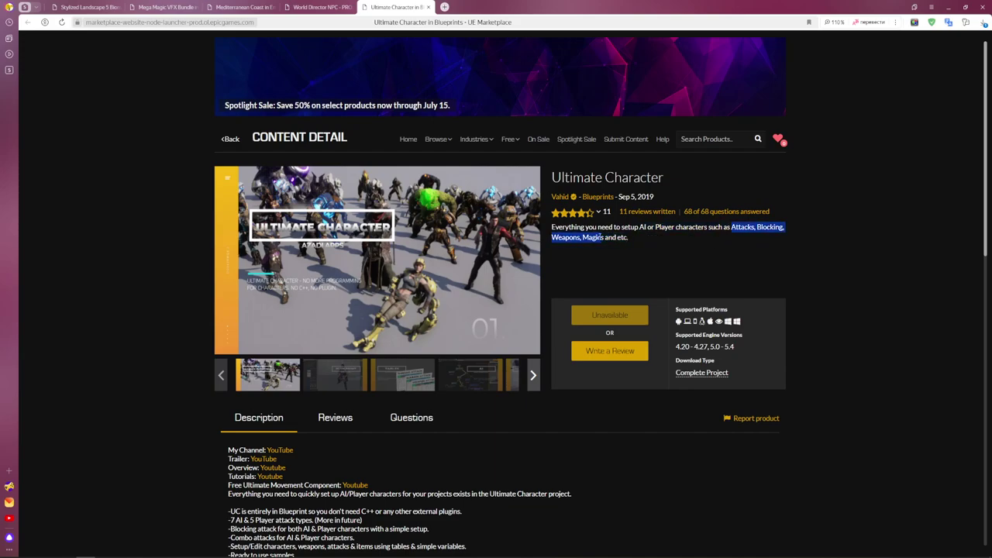
left_click(730, 265)
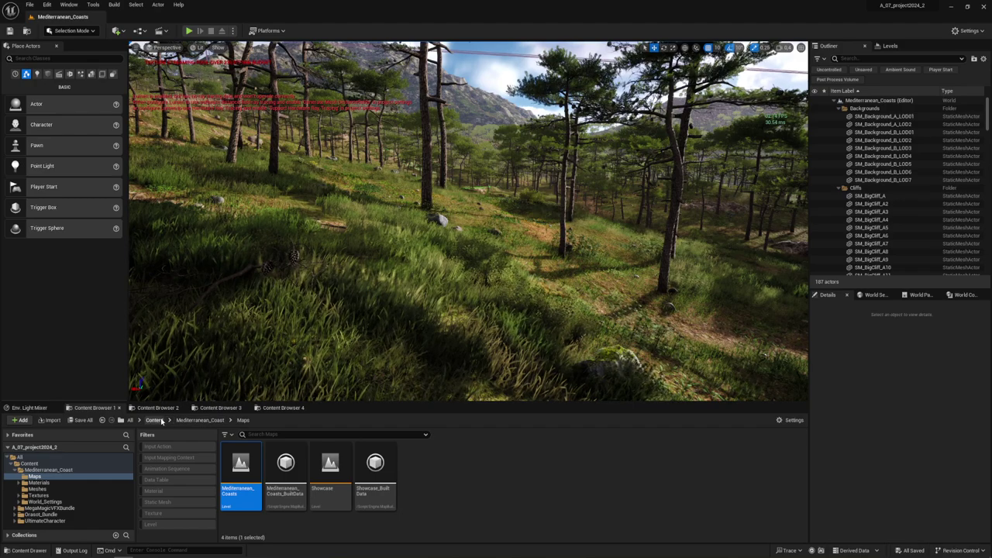
- Open the MainMenu level from Content > UltimateCharacter with the Level filter on
left_click(154, 420)
double_click(387, 466)
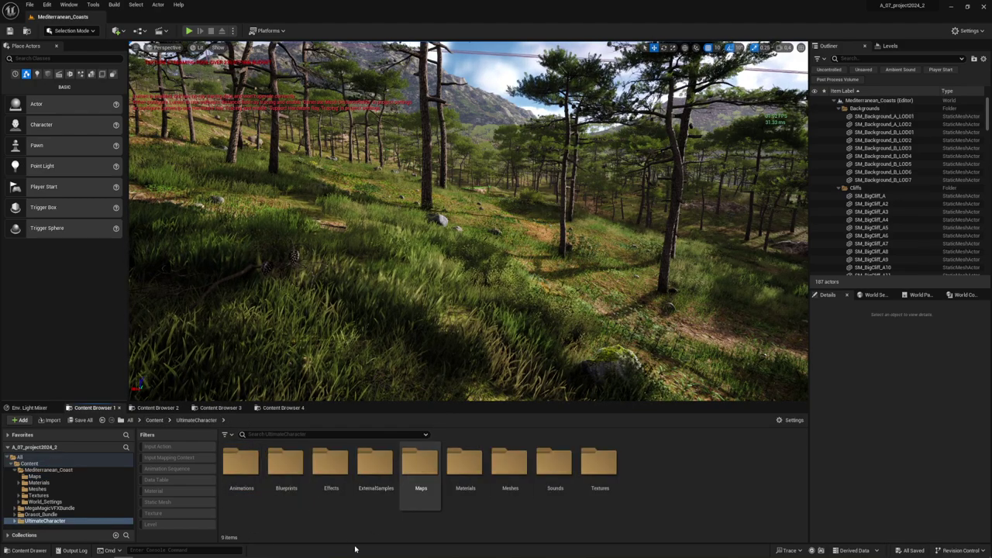
left_click(194, 524)
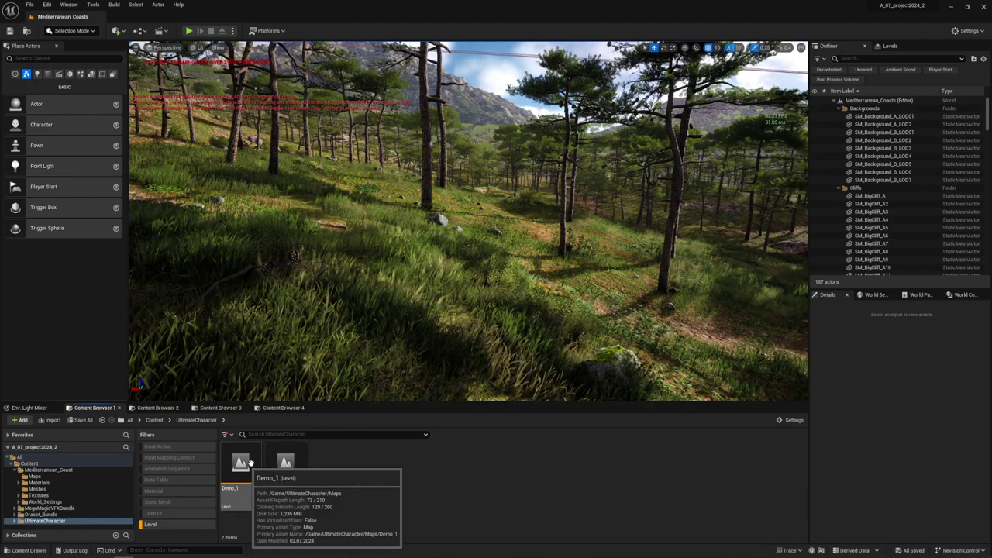
double_click(286, 470)
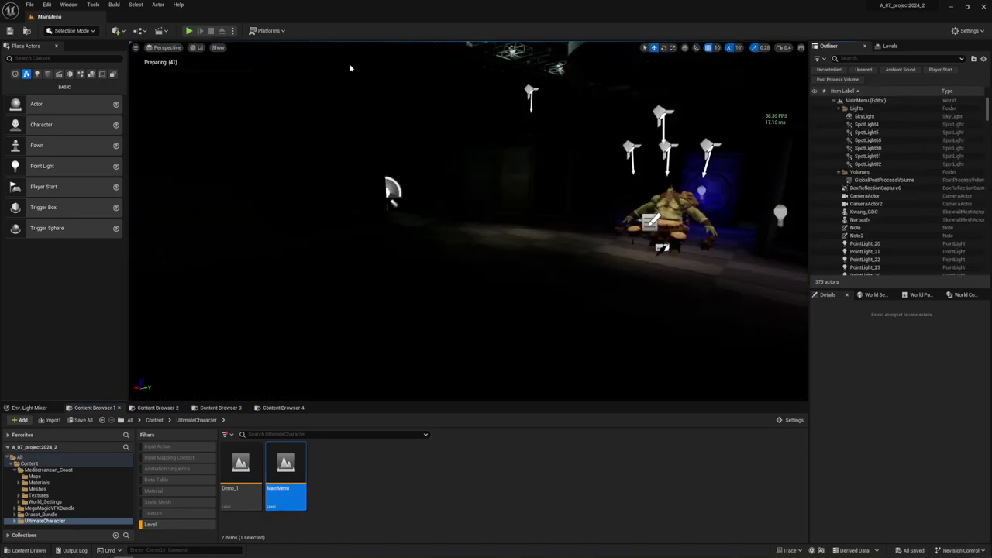
- Play MainMenu, cycle through the characters with A/D and confirm the third one
left_click(190, 32)
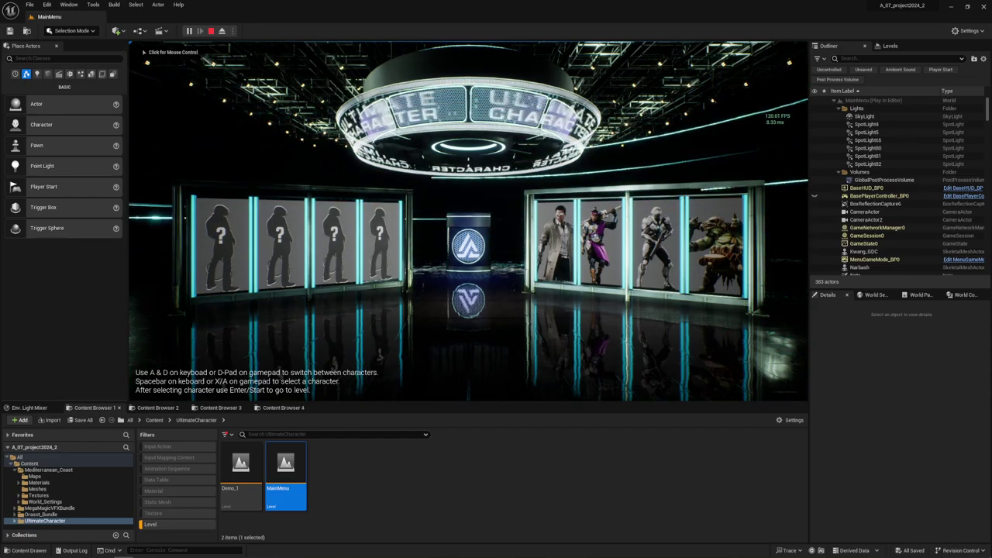
key("a")
key("a")
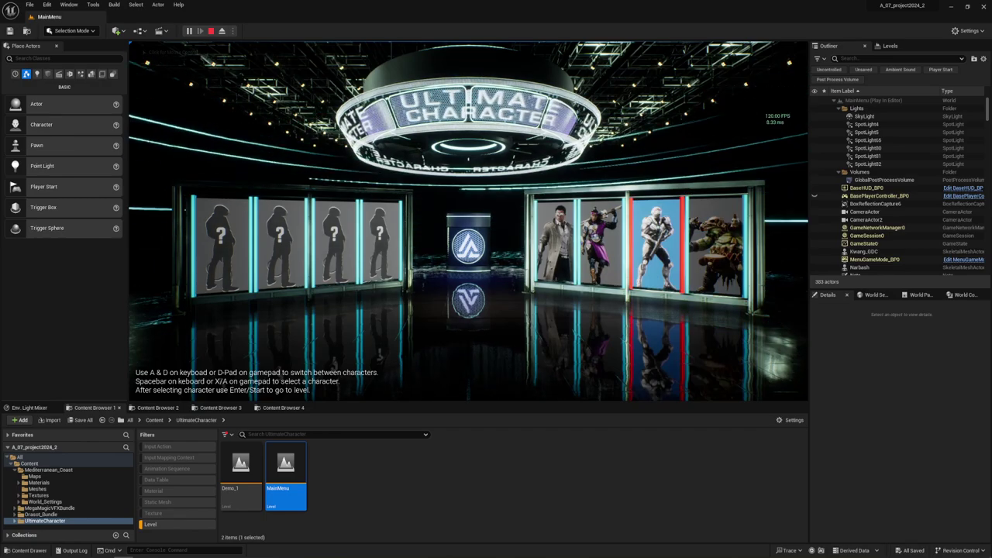
key("a")
key("d")
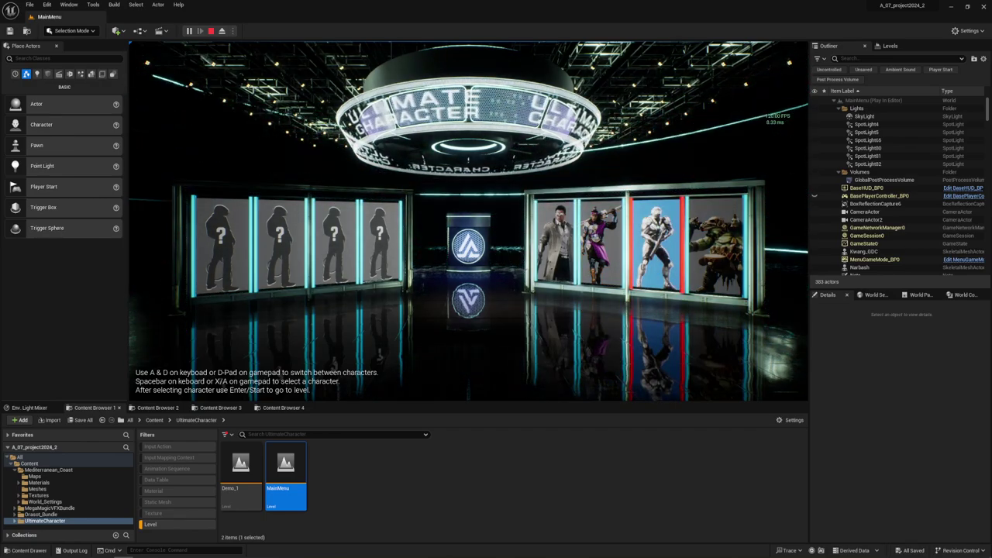
key("space")
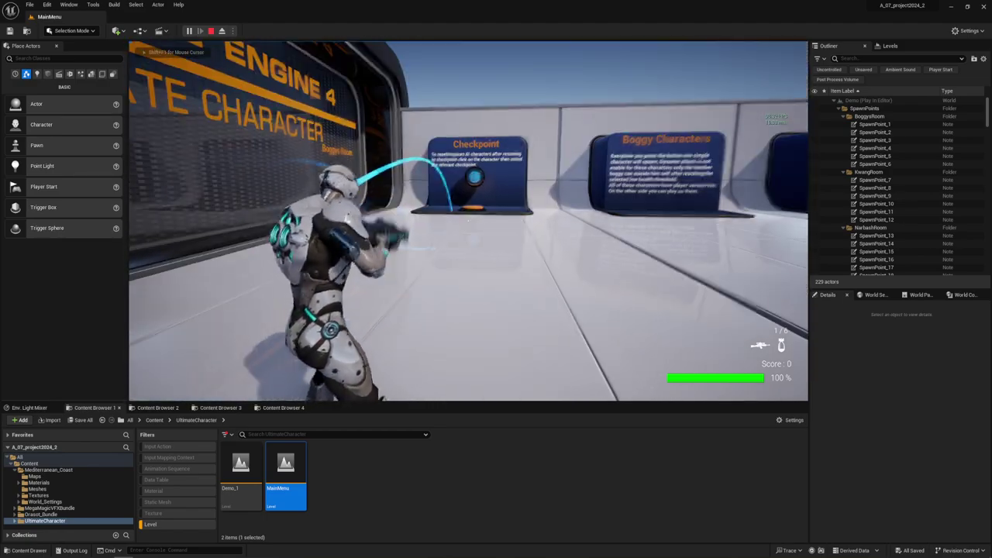
- Aim and fire the weapon, then run across the floor onto the left alcove's orange pad
right_click(468, 221)
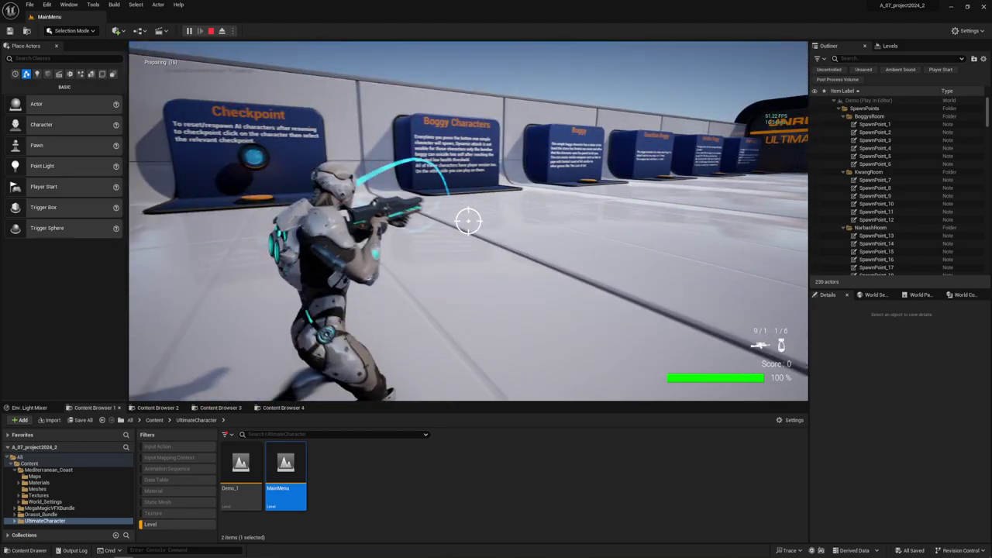
key("r")
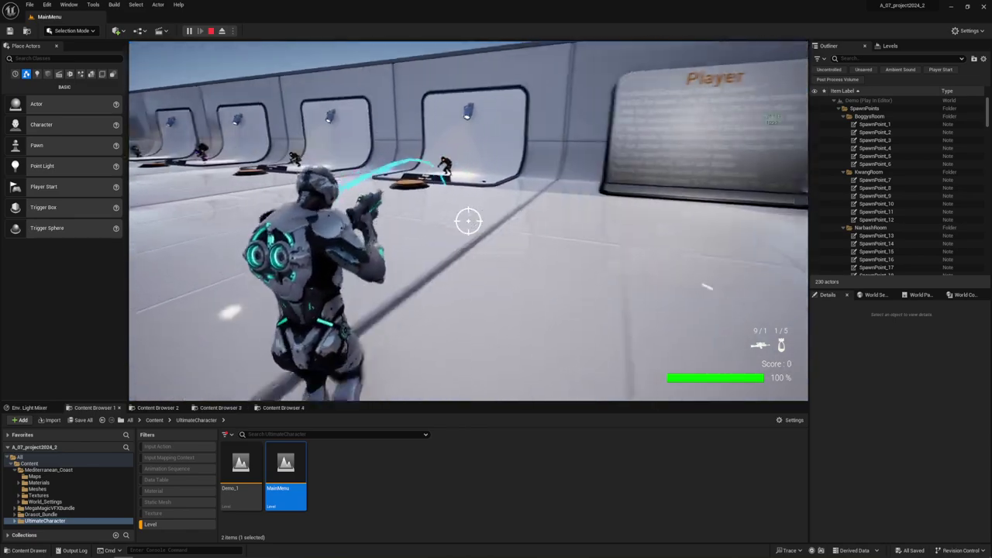
key("w")
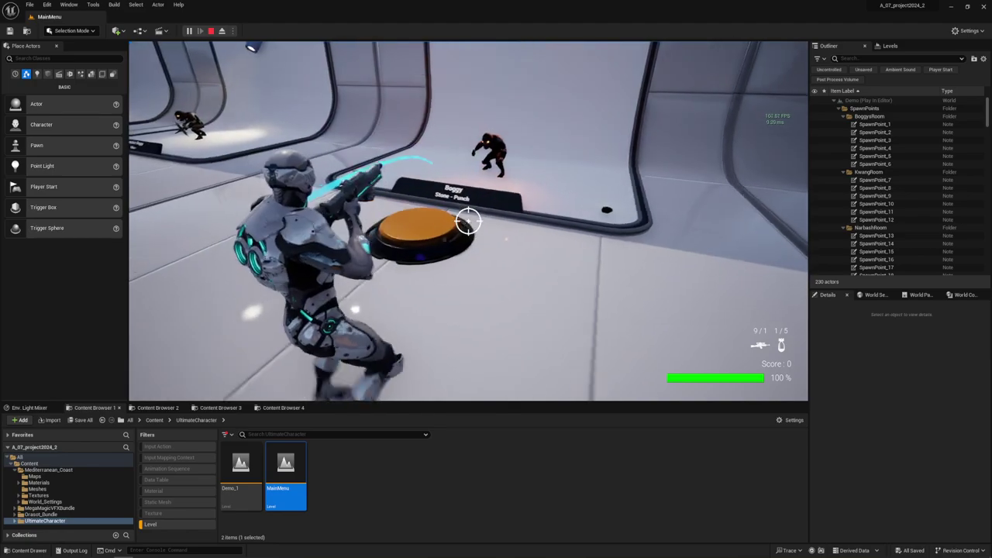
key("s")
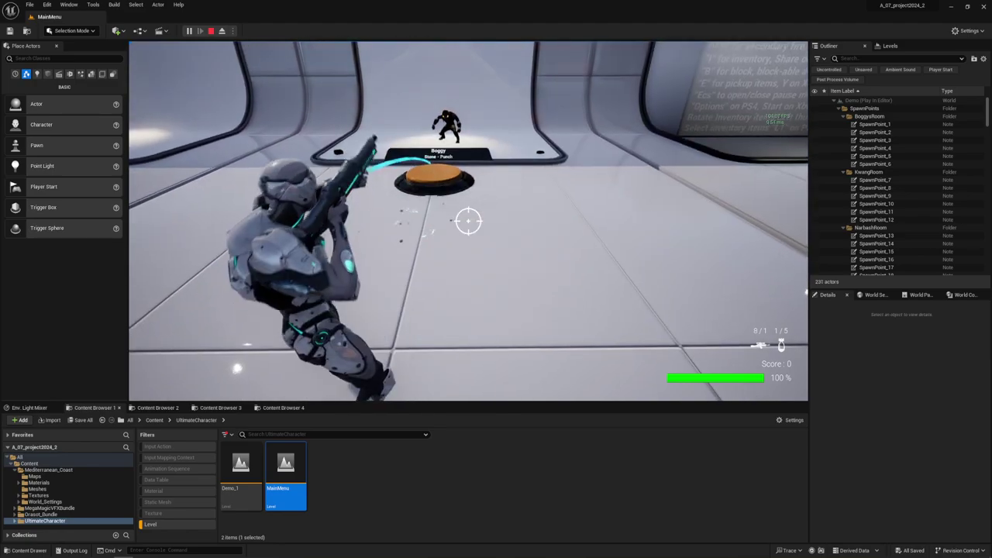
key("w")
key("w")
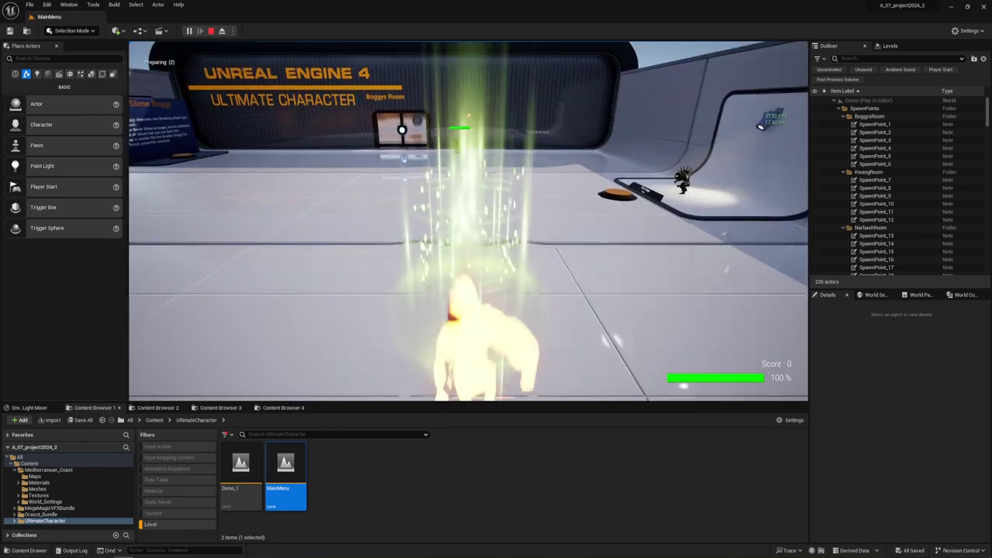
key("d")
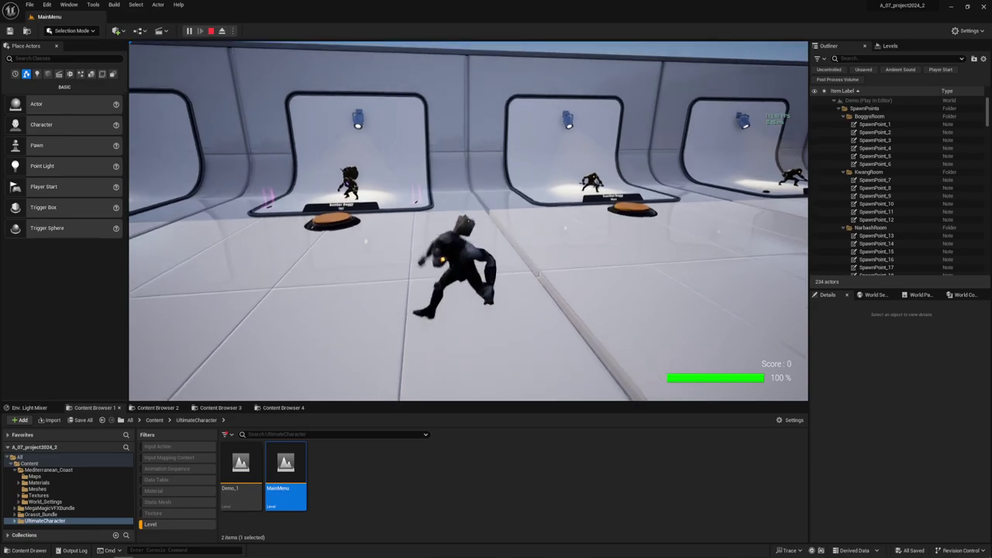
key("a")
key("w")
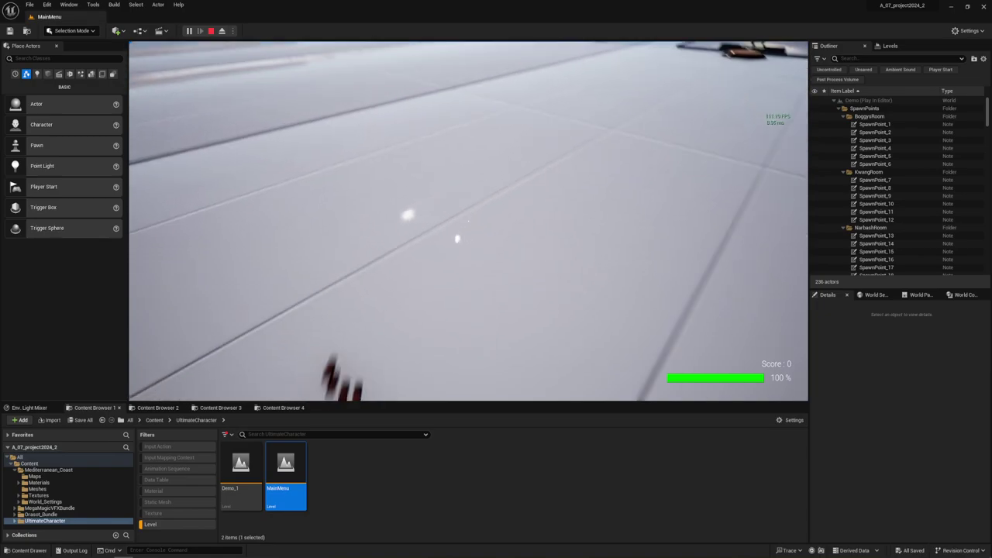
- Explore past the Boggy's Room alcove and the character boards to Guardian Boggy, then end the play-test
key("w")
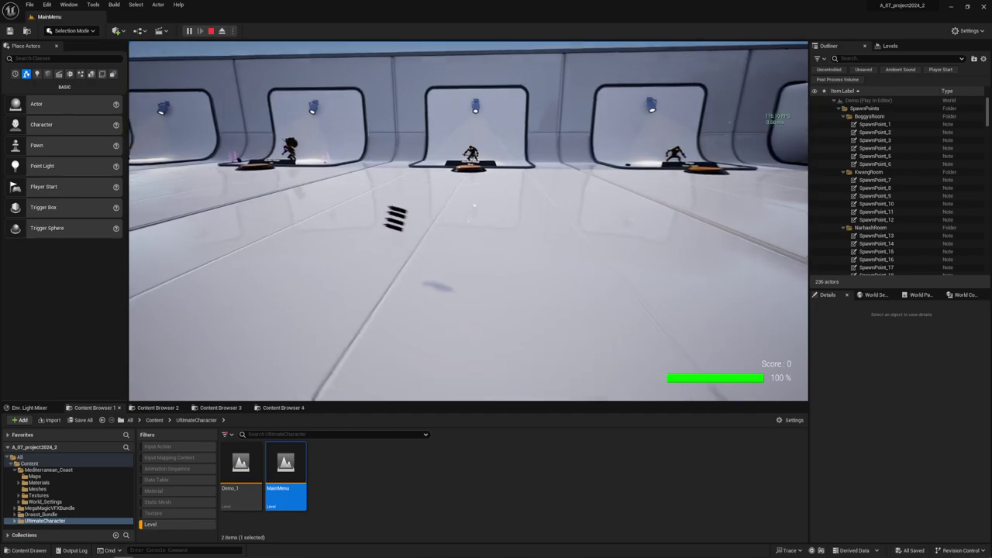
key("w")
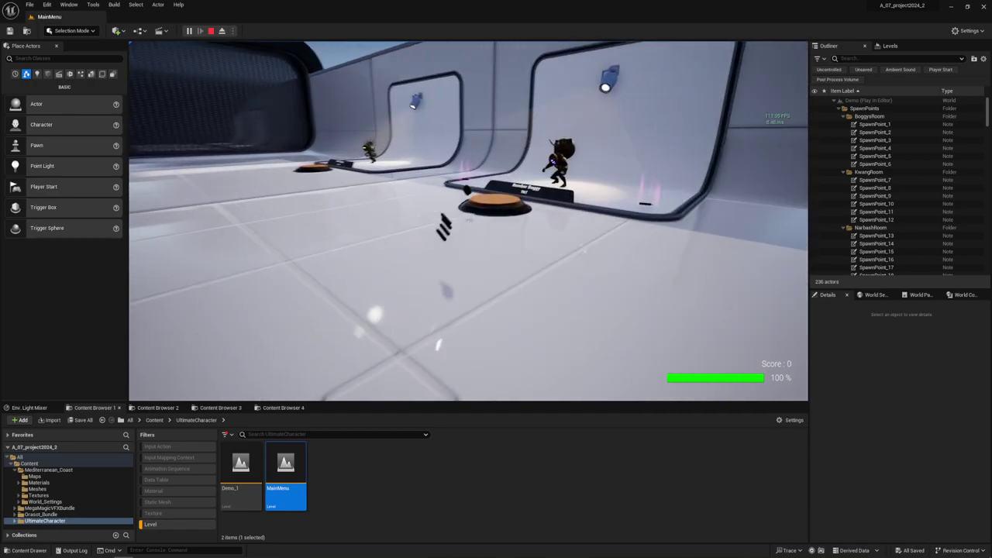
key("w")
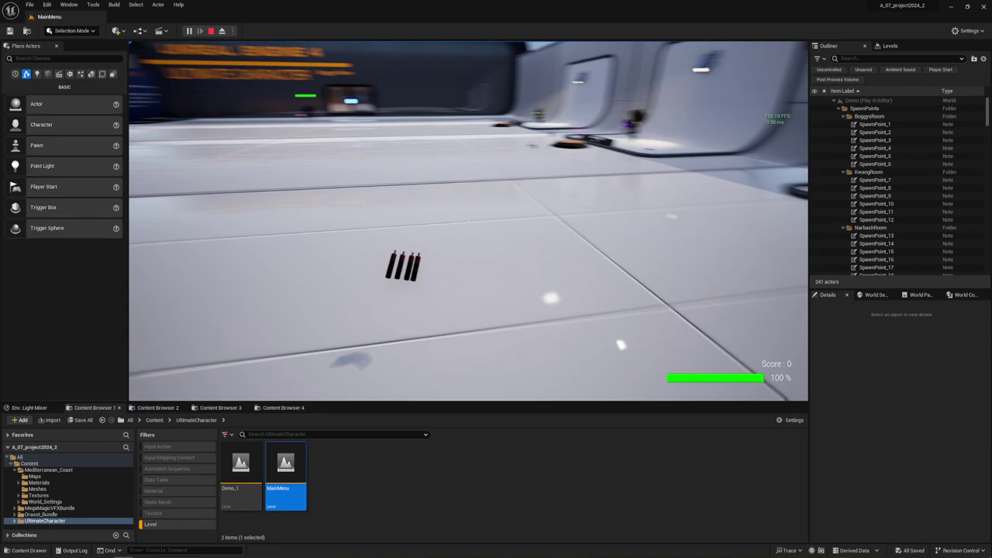
key("w")
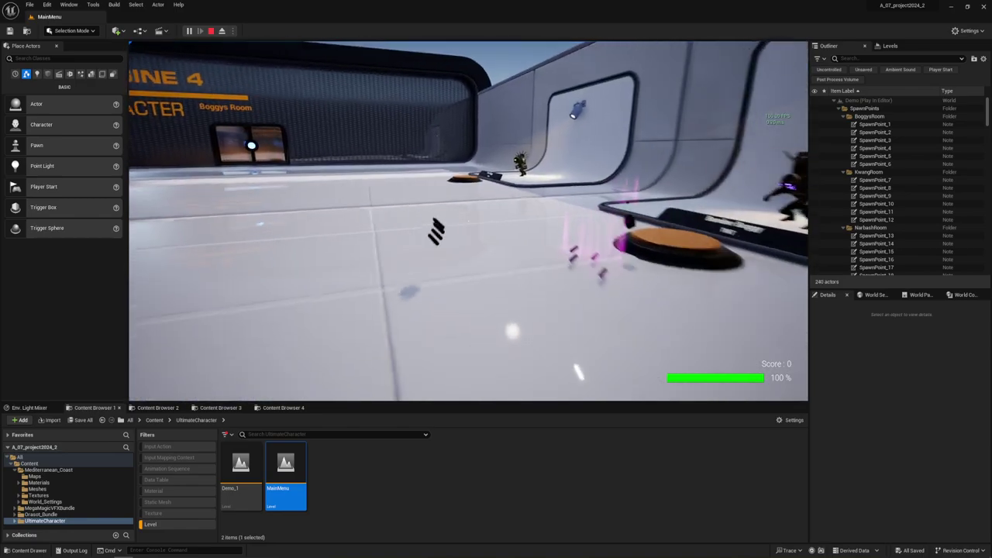
key("w")
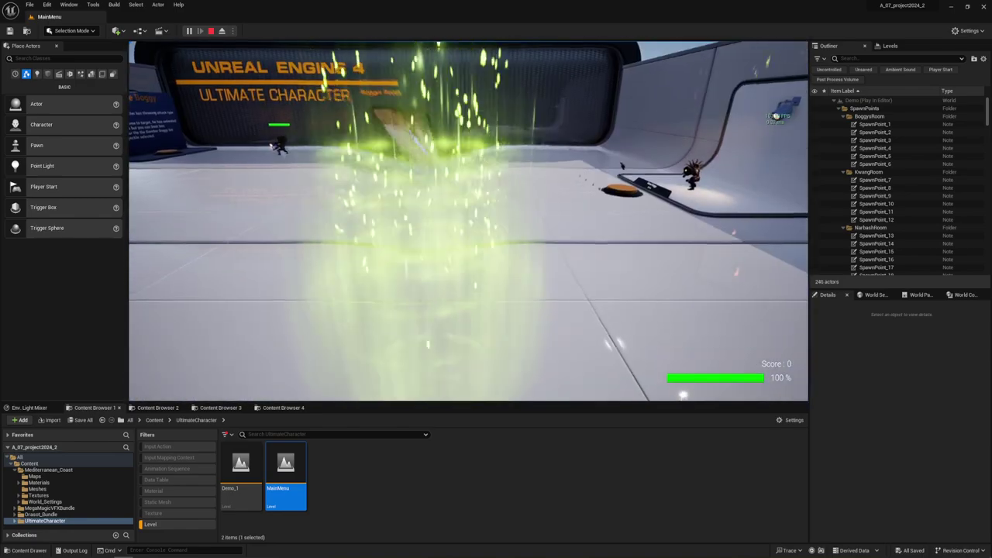
key("w")
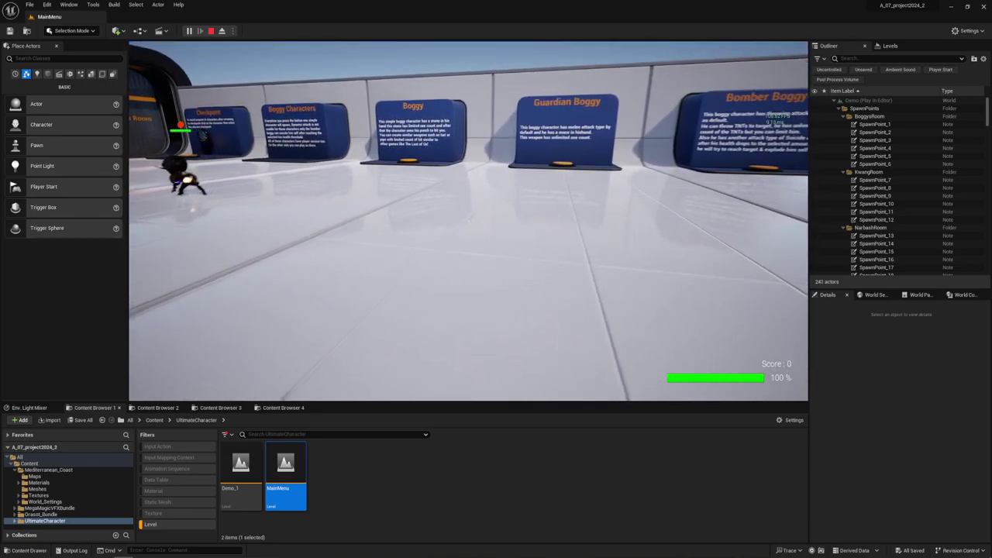
key("w")
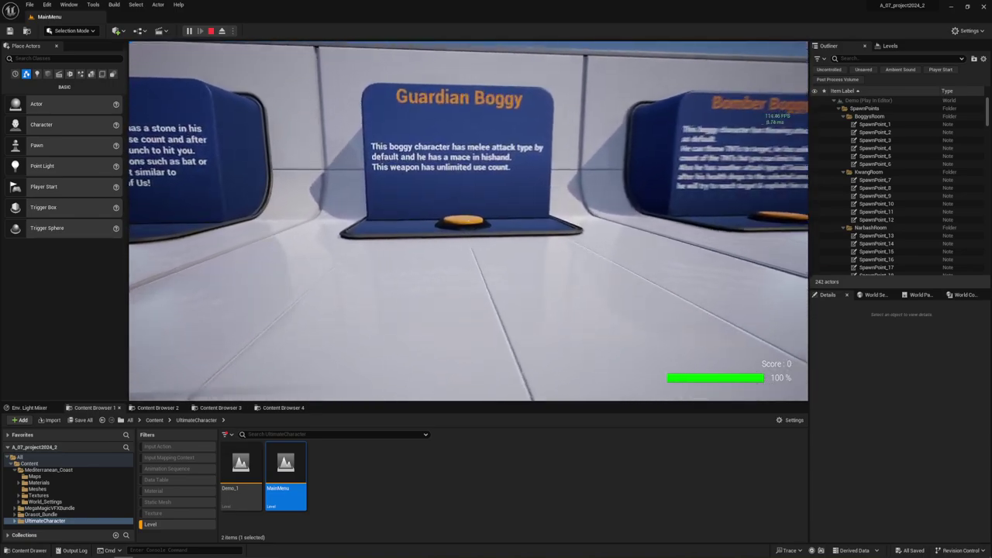
key("w")
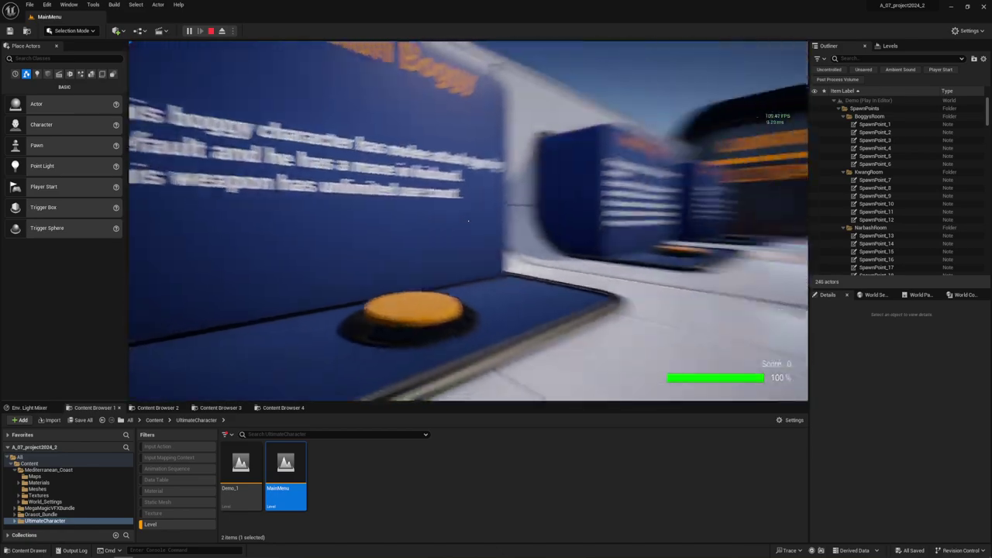
key("w")
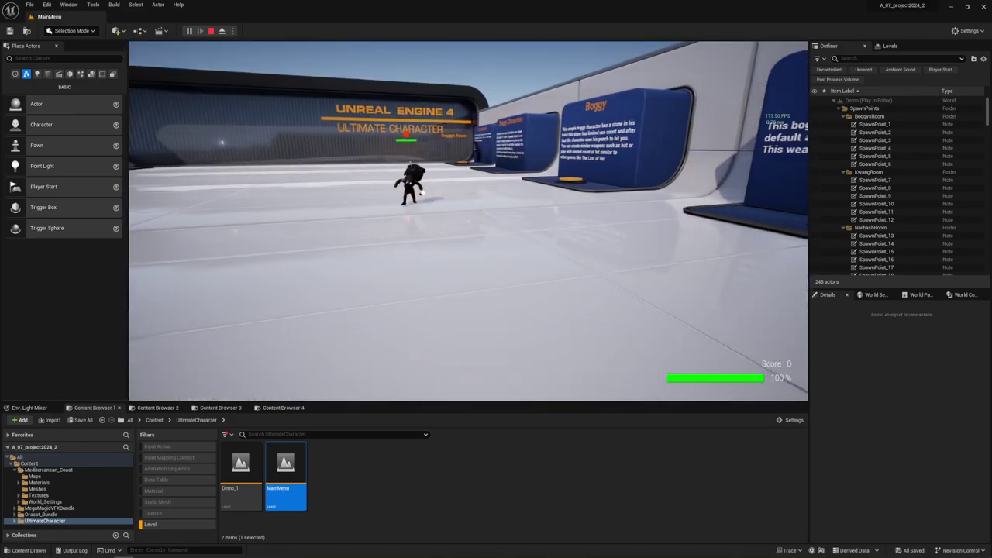
key("Escape")
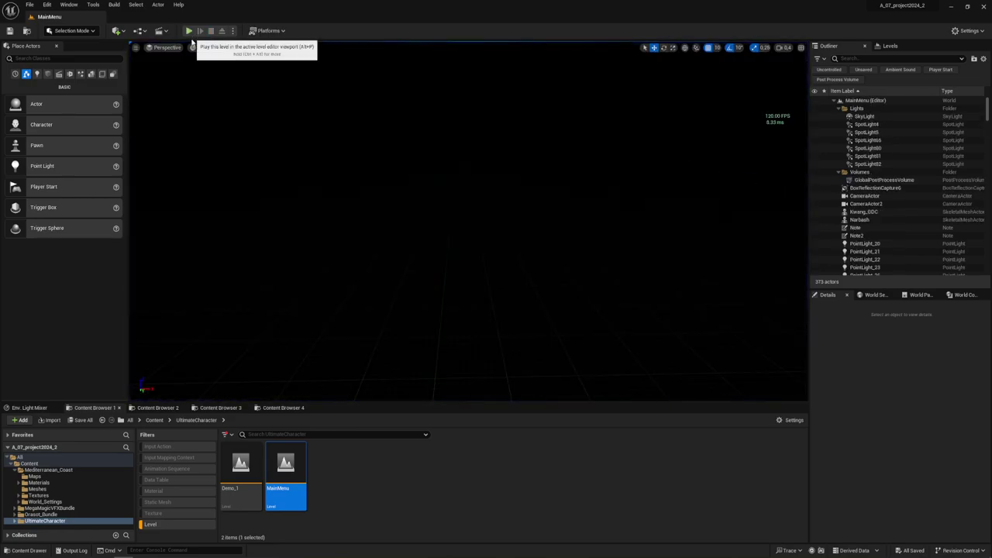
- Open Demo_1, start and restart the play-test, then run off the checkpoint pad
double_click(239, 454)
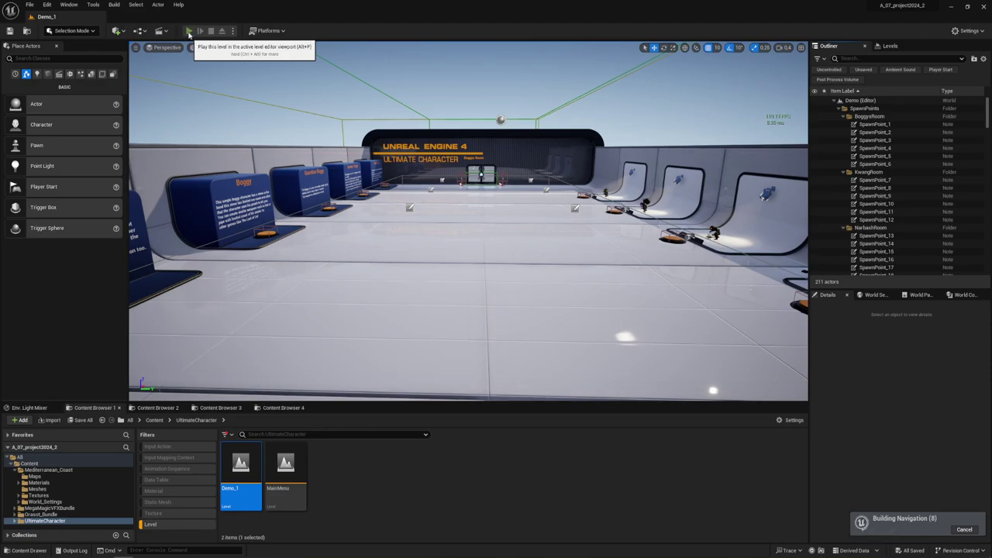
left_click(188, 32)
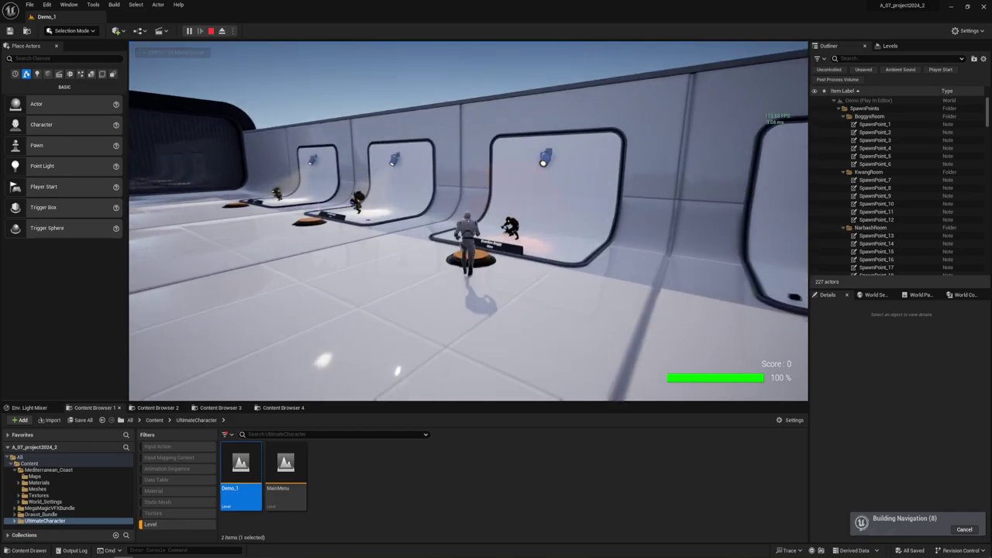
key("Escape")
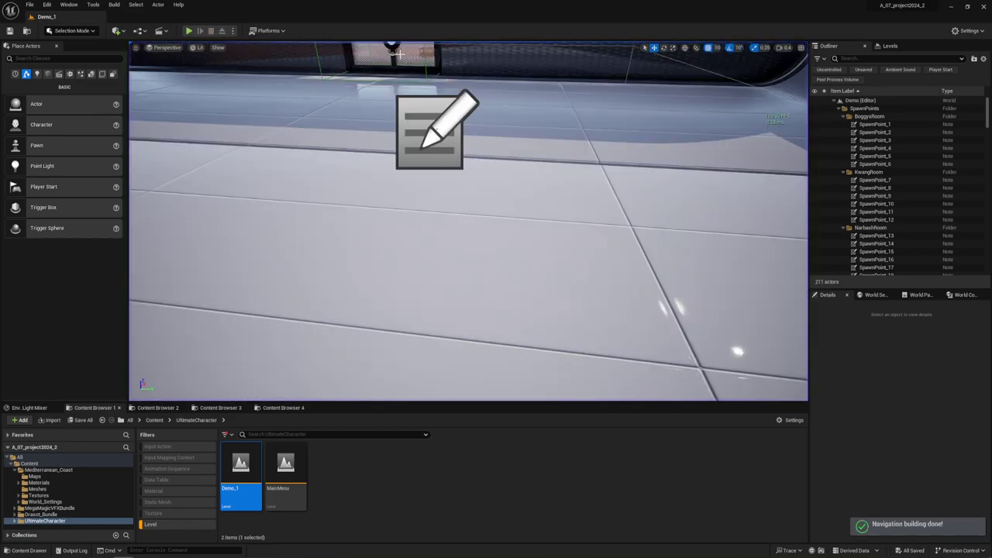
left_click(187, 32)
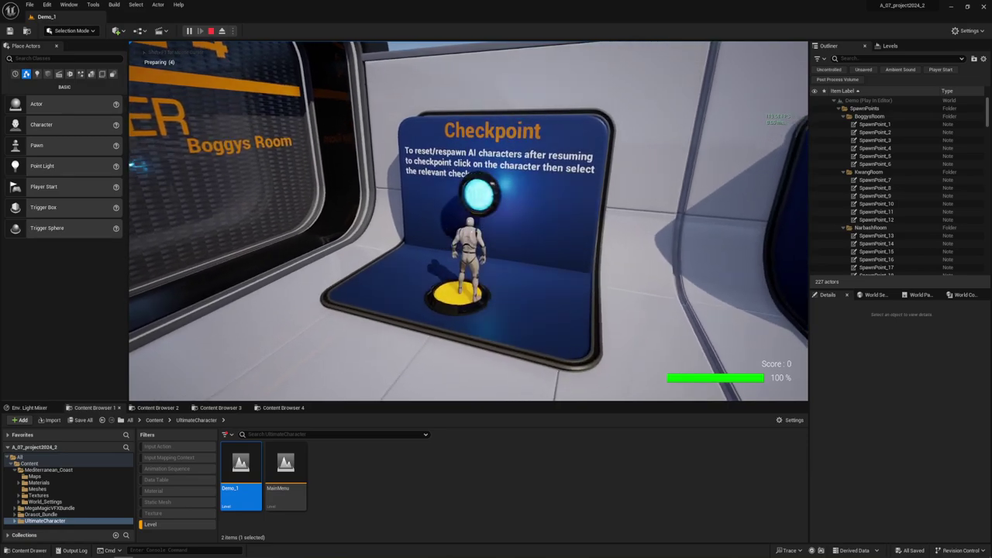
key("w")
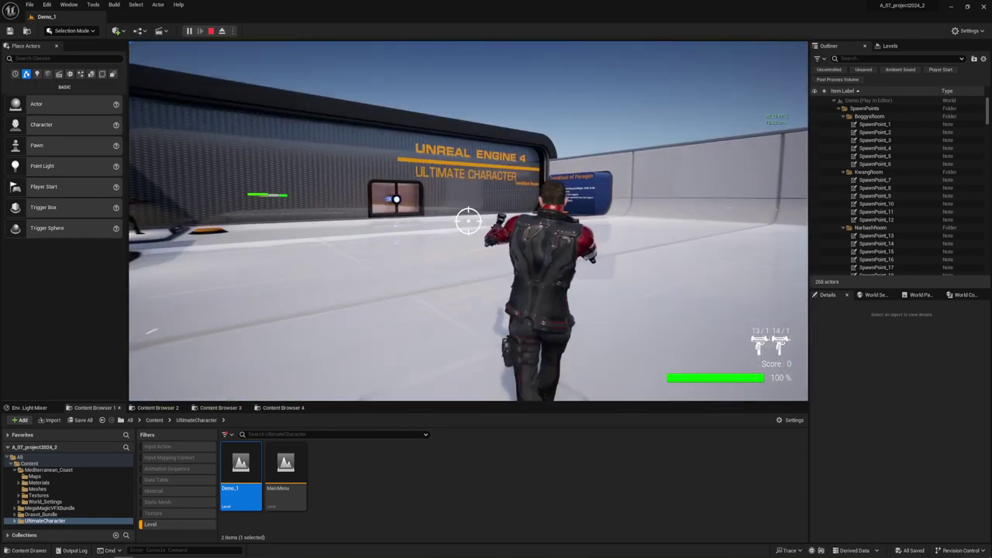
- Move the character onto the TwinBlast board's platform and across the open floor
key("w")
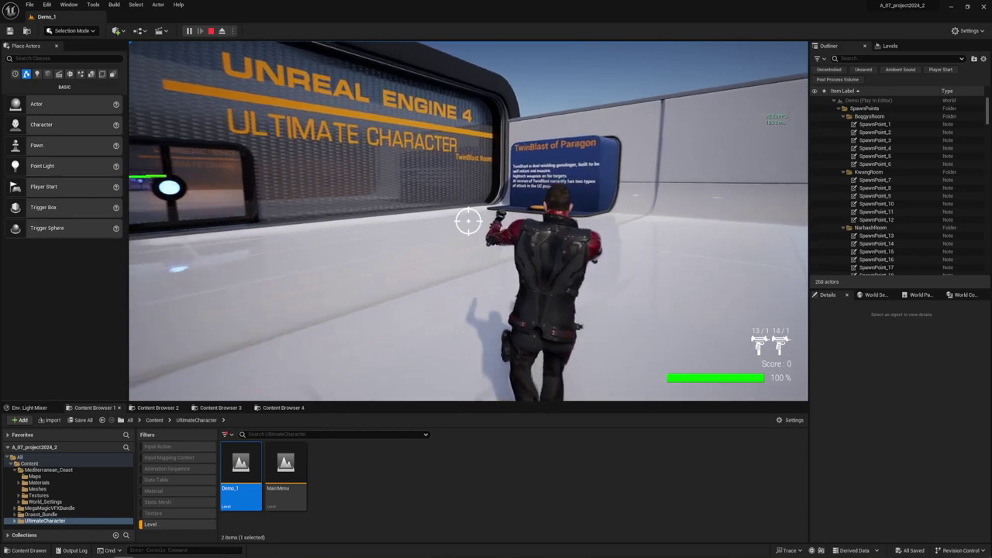
key("w")
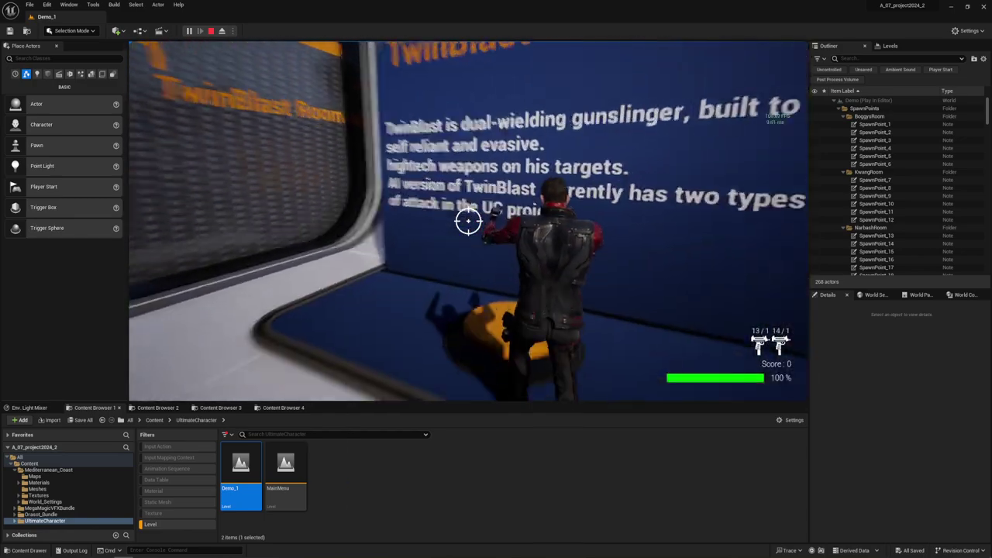
key("w")
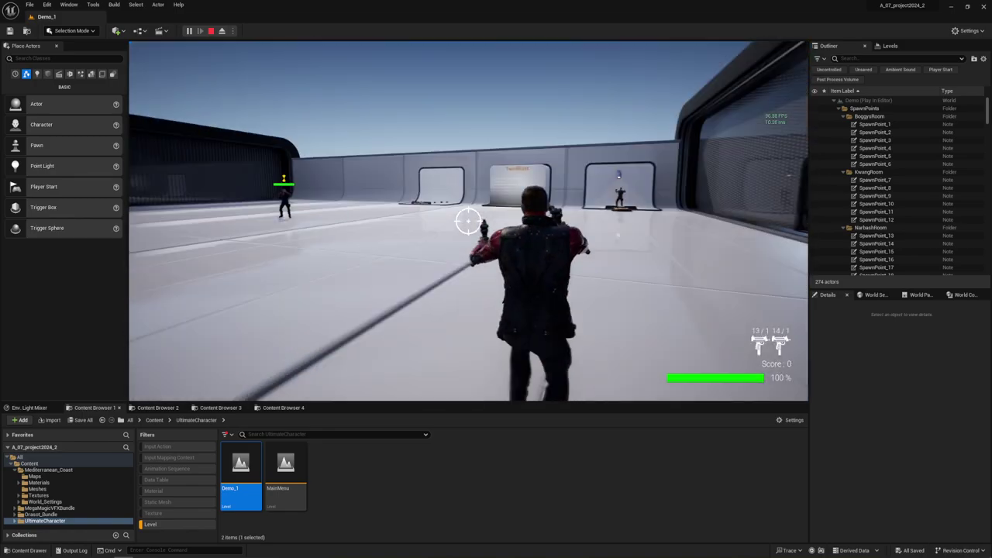
- Shoot the enemy until it's finished, then end the play-test and swing the view to the character
left_click(469, 222)
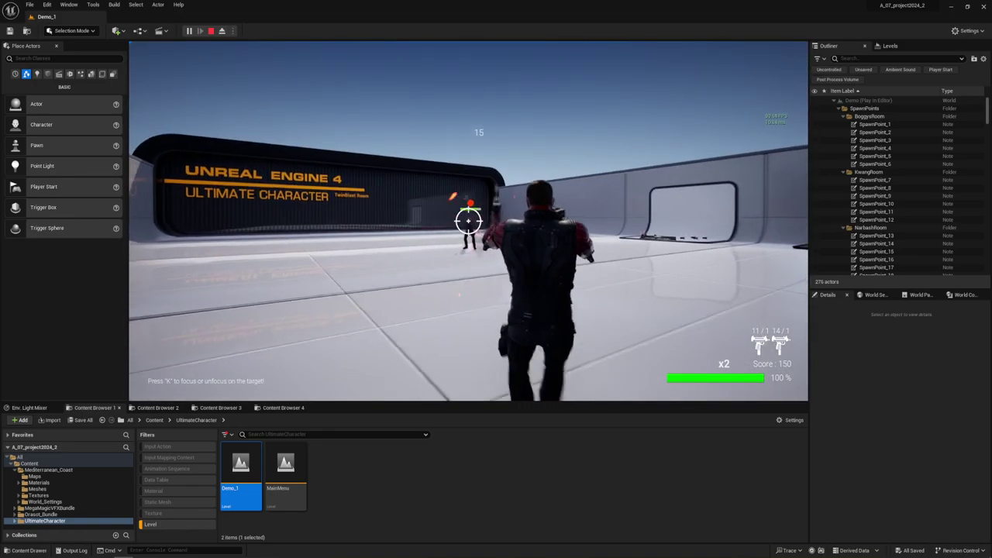
left_click(469, 221)
left_click(468, 222)
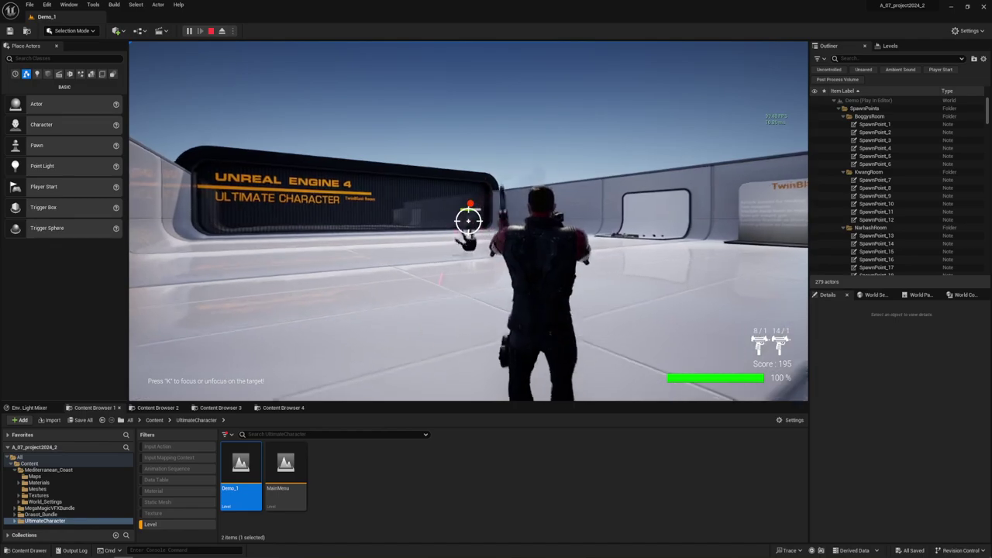
left_click(468, 222)
left_click(468, 222)
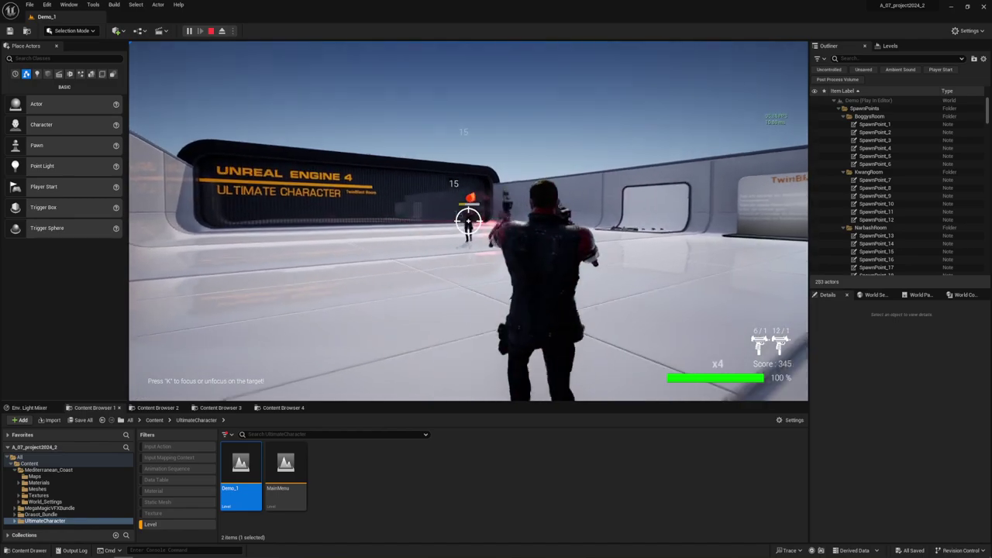
left_click(468, 222)
left_click(468, 222)
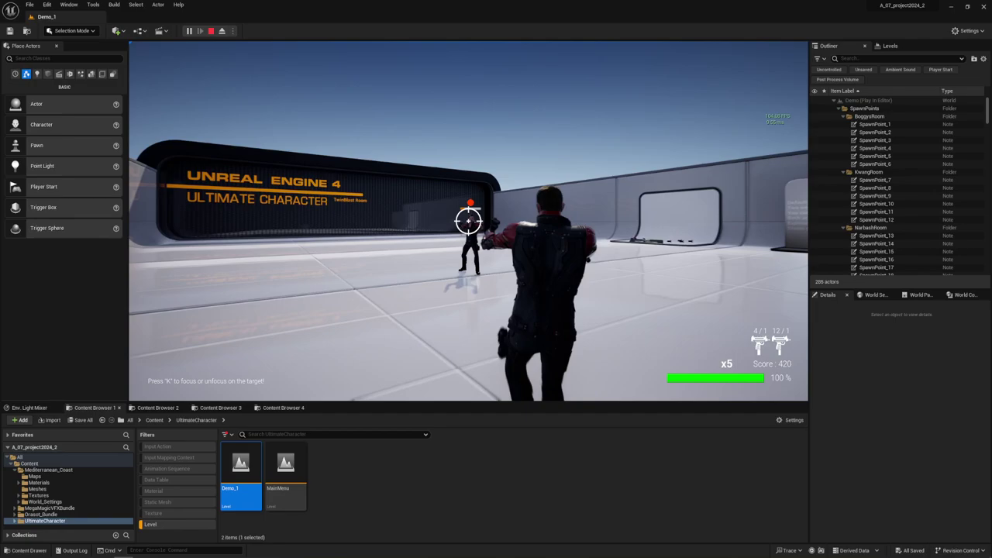
left_click(468, 222)
left_click(468, 222)
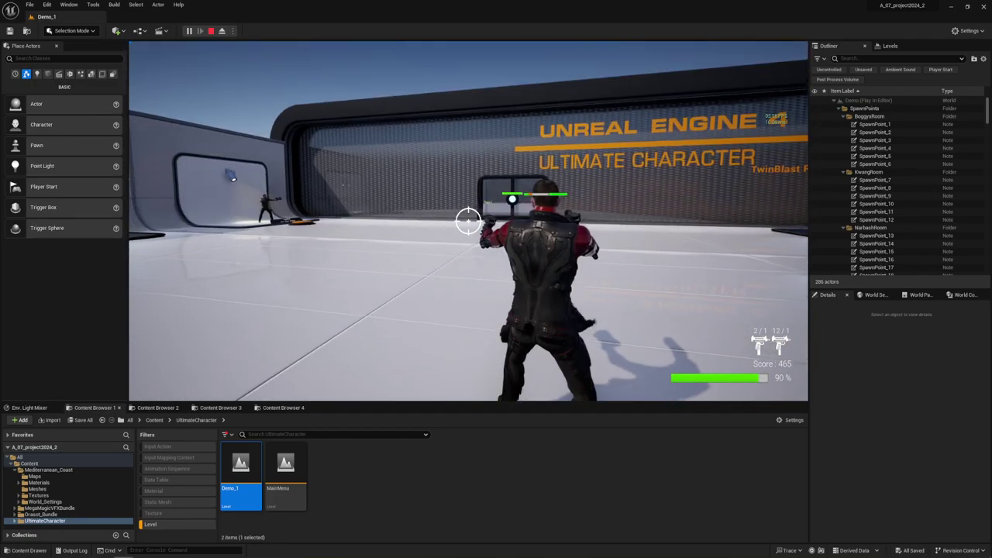
key("Escape")
mouse_move(610, 73)
right_mouse_down()
mouse_move(543, 62)
mouse_move(535, 70)
right_mouse_up()
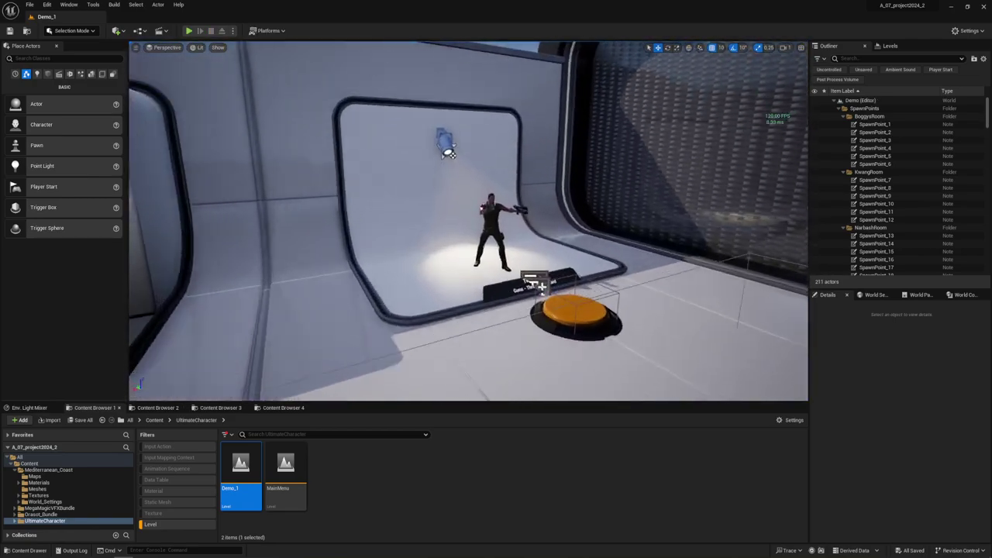
- Lower BP_Spotlight_Follow6 over Narbash, then undo twice to restore its height of 480
left_click(440, 134)
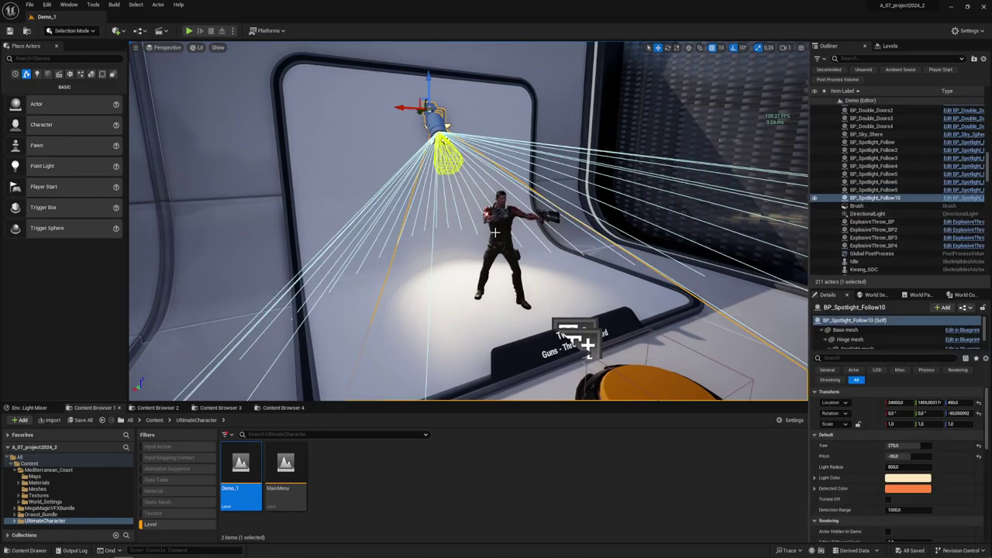
mouse_move(495, 231)
right_mouse_down()
mouse_move(365, 225)
mouse_move(387, 225)
mouse_move(284, 167)
right_mouse_up()
left_click(282, 157)
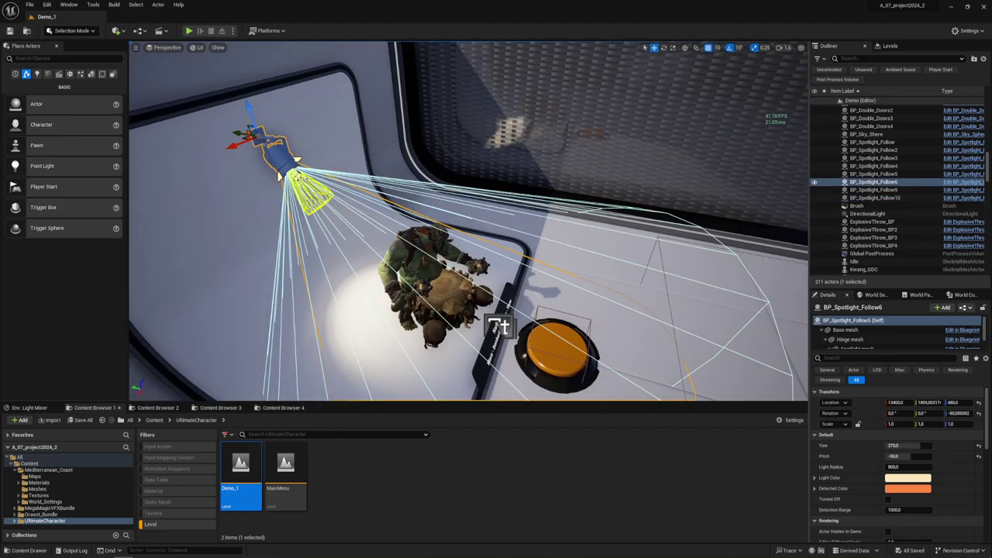
left_click_drag(250, 112, 546, 380)
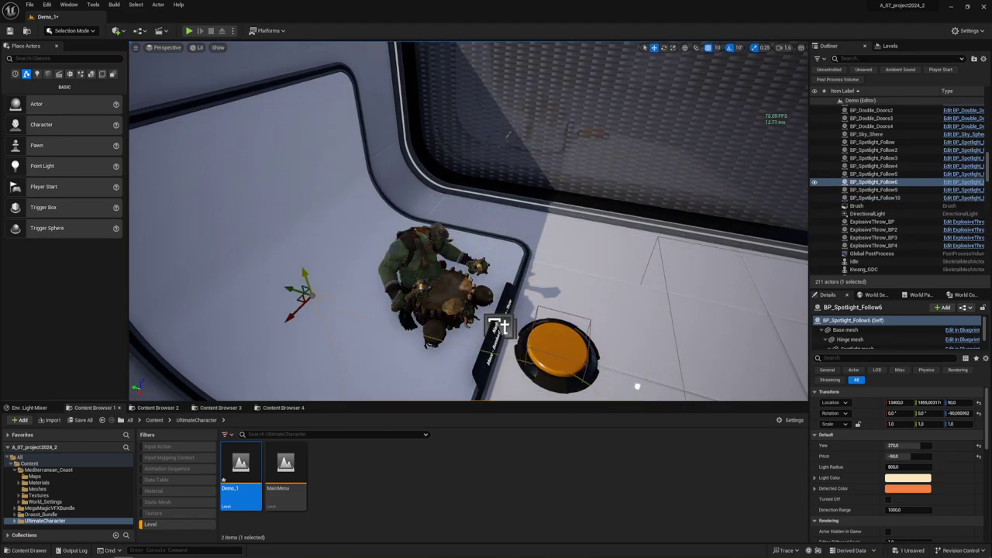
left_click(418, 252)
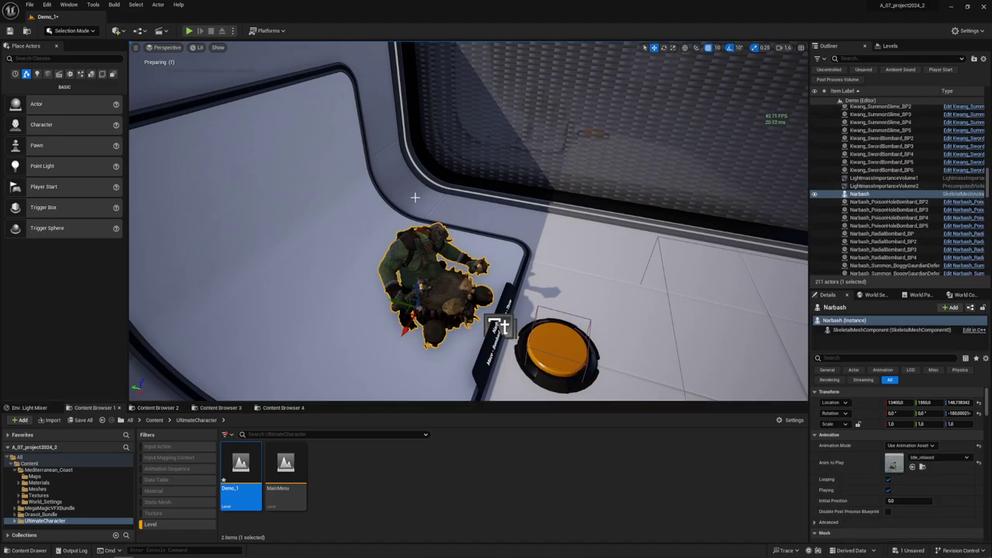
right_click_drag(424, 273, 430, 276)
key("ctrl+z")
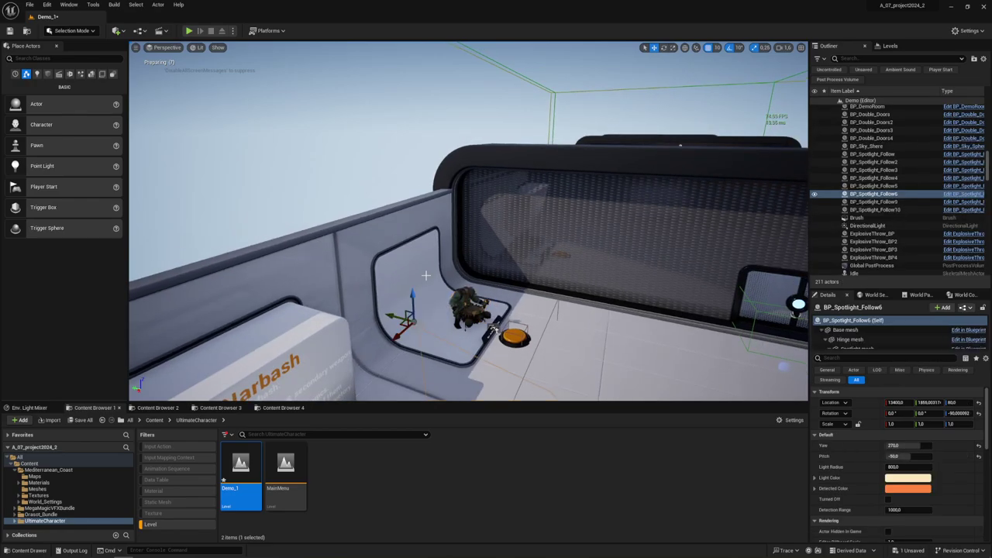
key("ctrl+z")
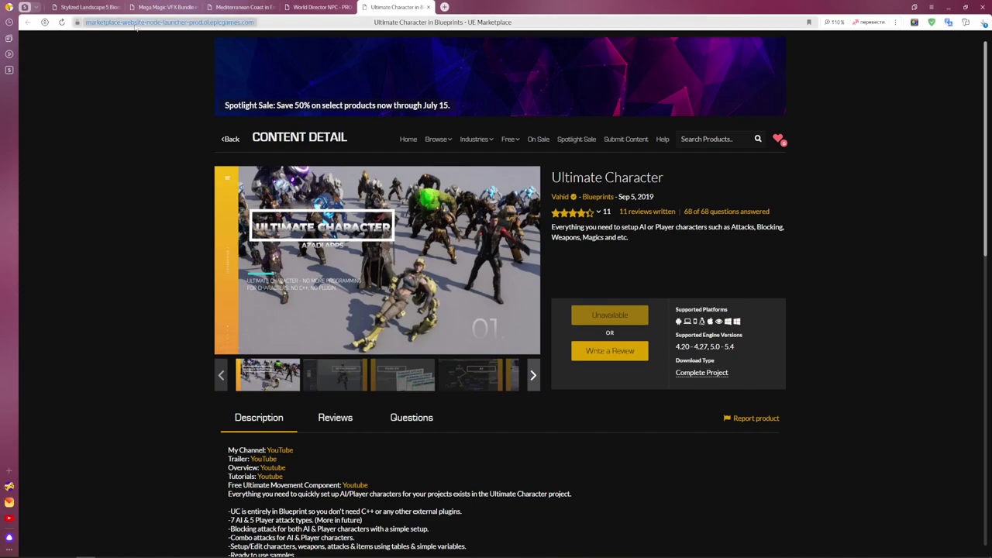
- Browse the Stylized Landscape 5 Biomes, Mega Magic VFX Bundle and Mediterranean Coast pages, then return to Ultimate Character
left_click(88, 6)
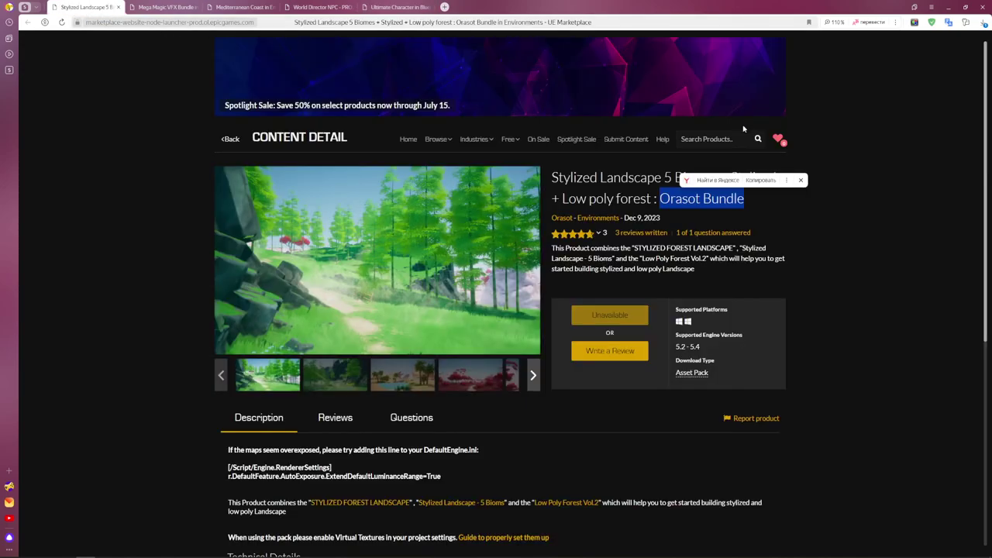
left_click(917, 201)
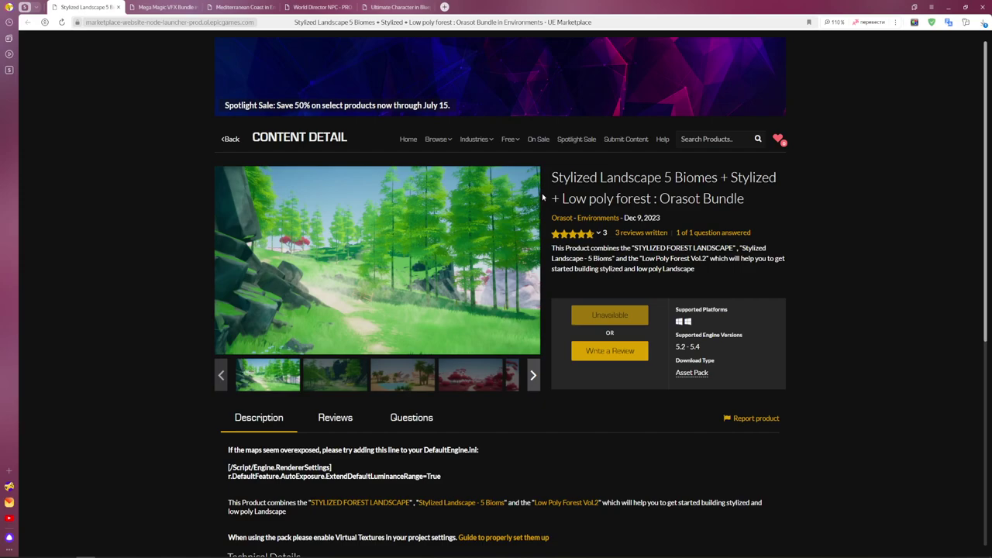
left_click(155, 6)
left_click(818, 234)
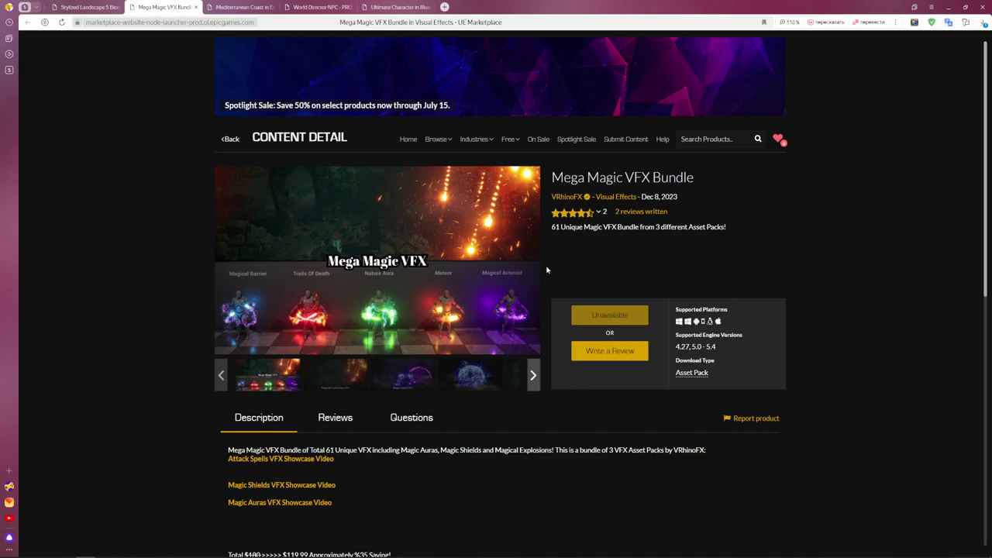
left_click(252, 7)
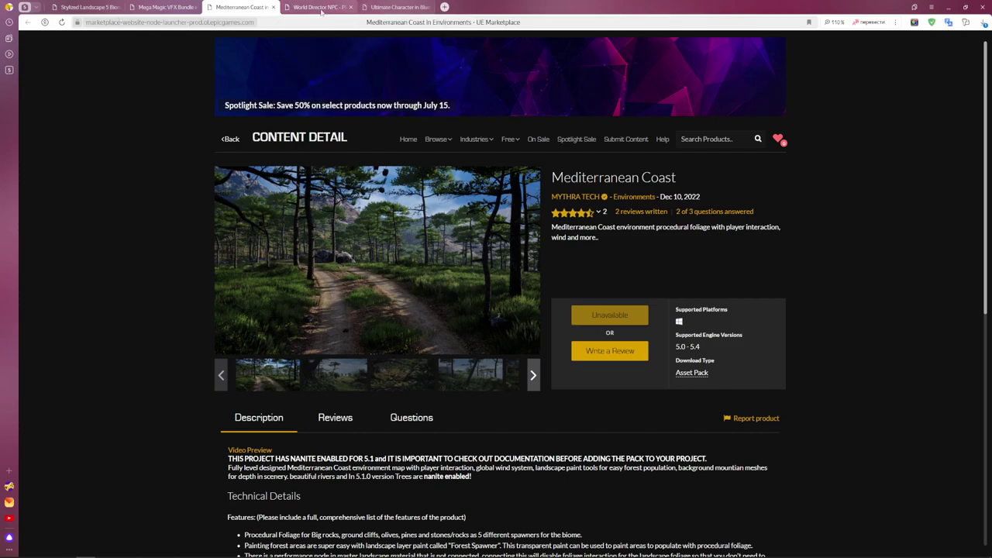
left_click(395, 6)
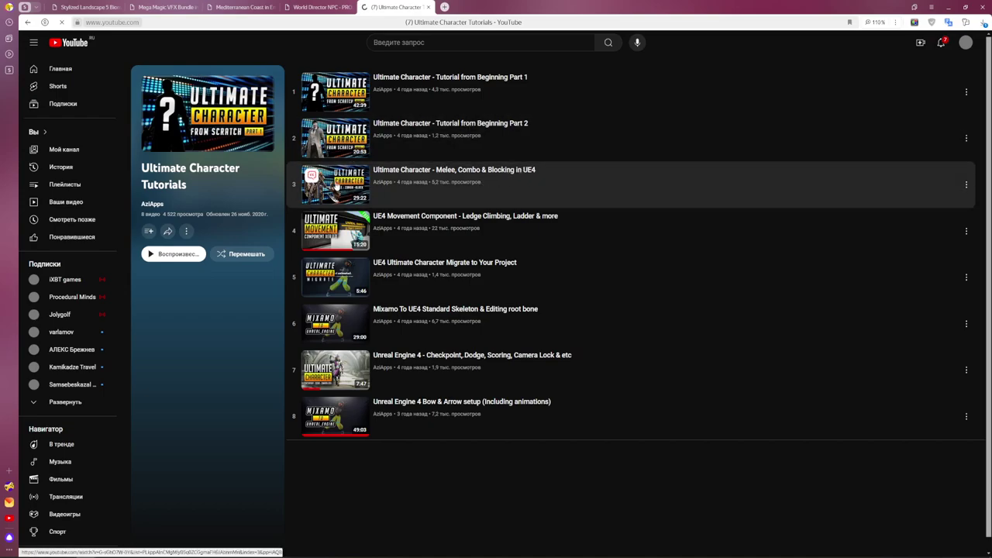
- Play the Melee, Combo & Blocking tutorial muted, skipping through 9:18, 11:32, 13:54 and 15:27
mouse_move(312, 176)
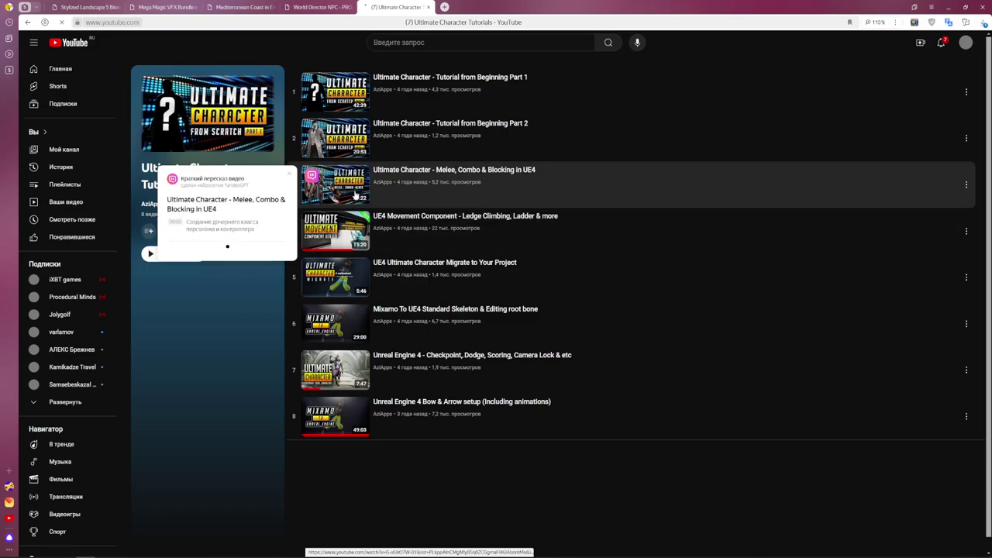
left_click(348, 177)
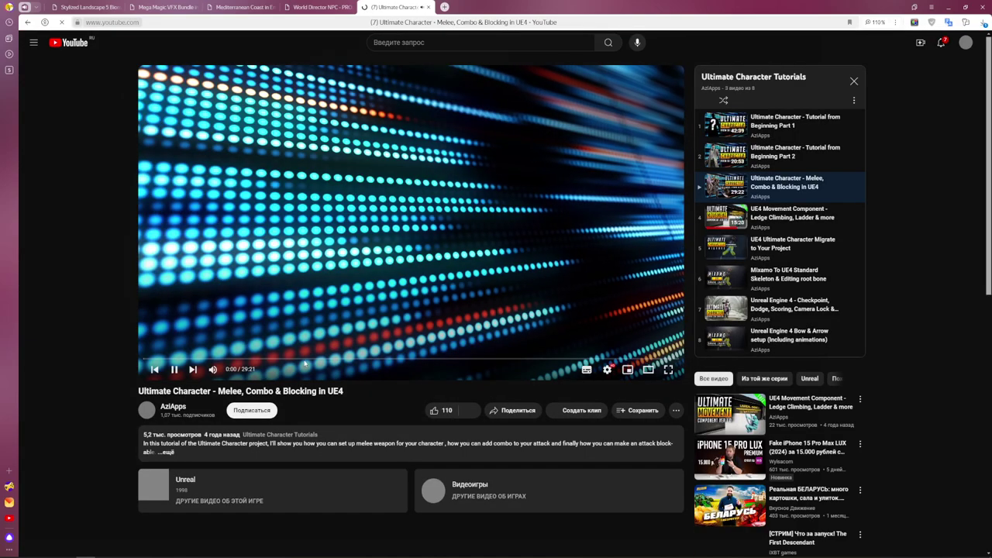
left_click(313, 359)
left_click(212, 370)
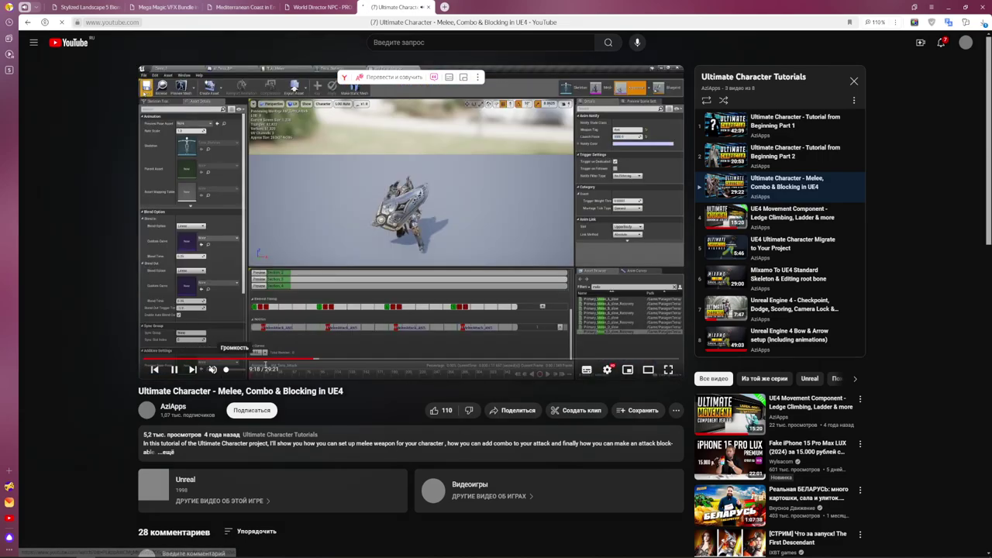
left_click(355, 360)
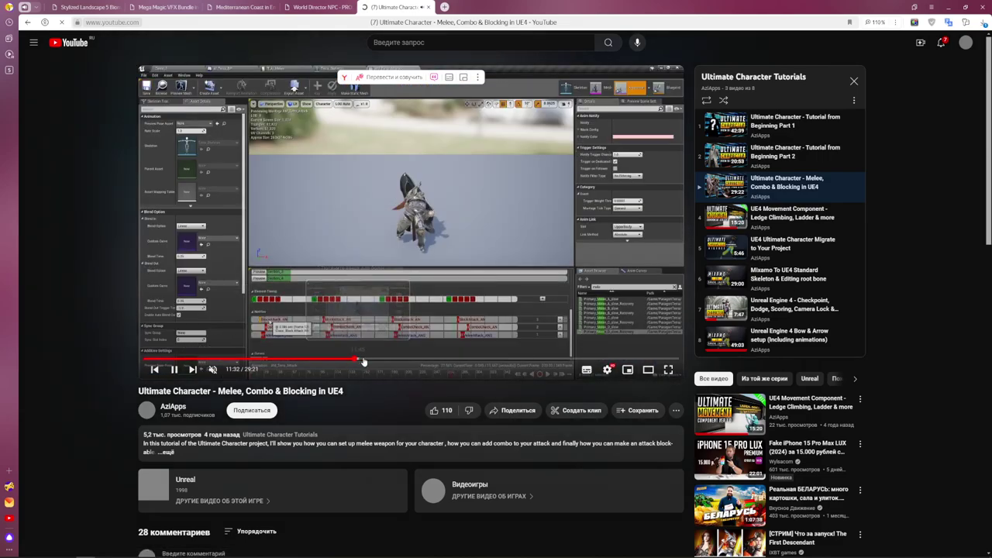
left_click(397, 360)
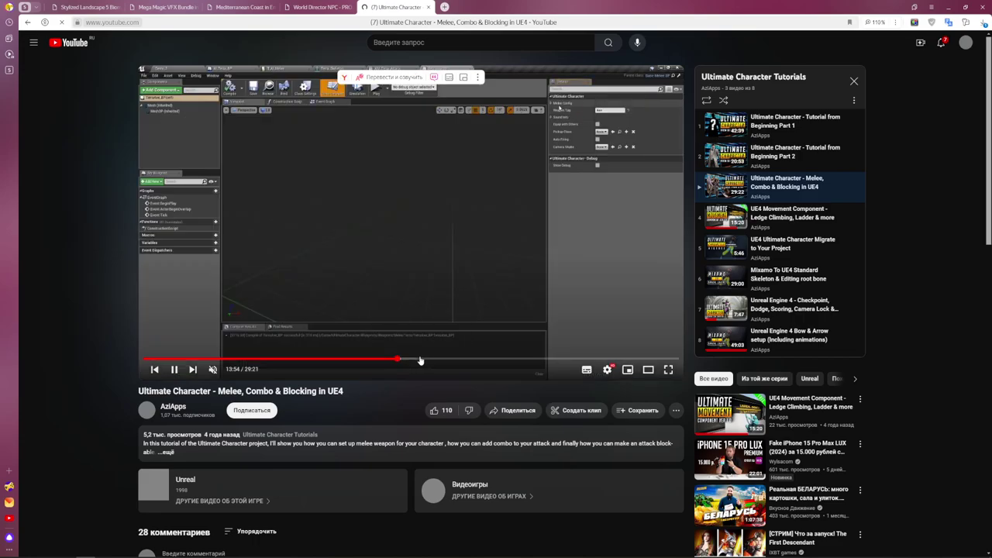
left_click(427, 361)
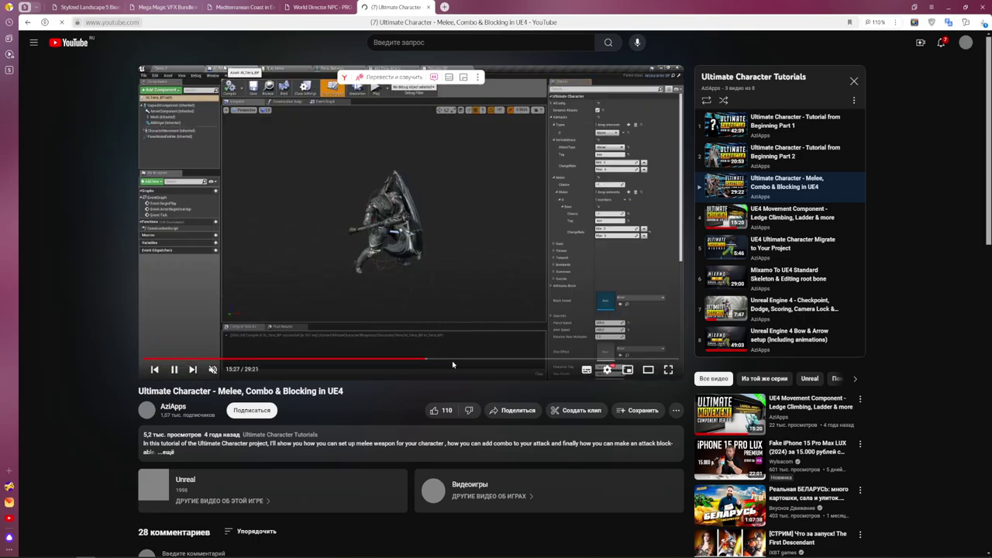
- Skim to 17:27, 21:09, back to 3:59 and 5:14, then 26:19 and 27:08, pausing at 28:04
left_click(462, 360)
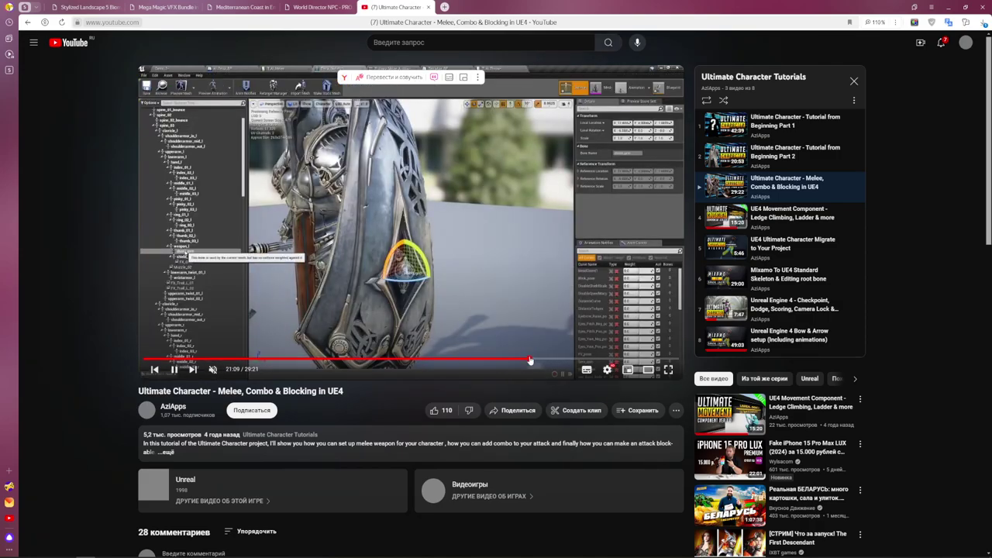
left_click(530, 360)
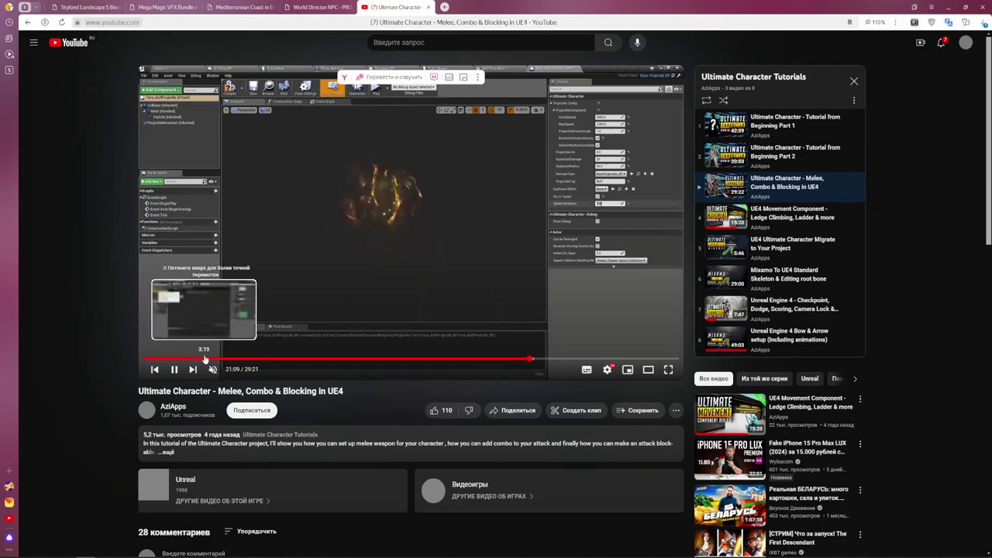
left_click(216, 360)
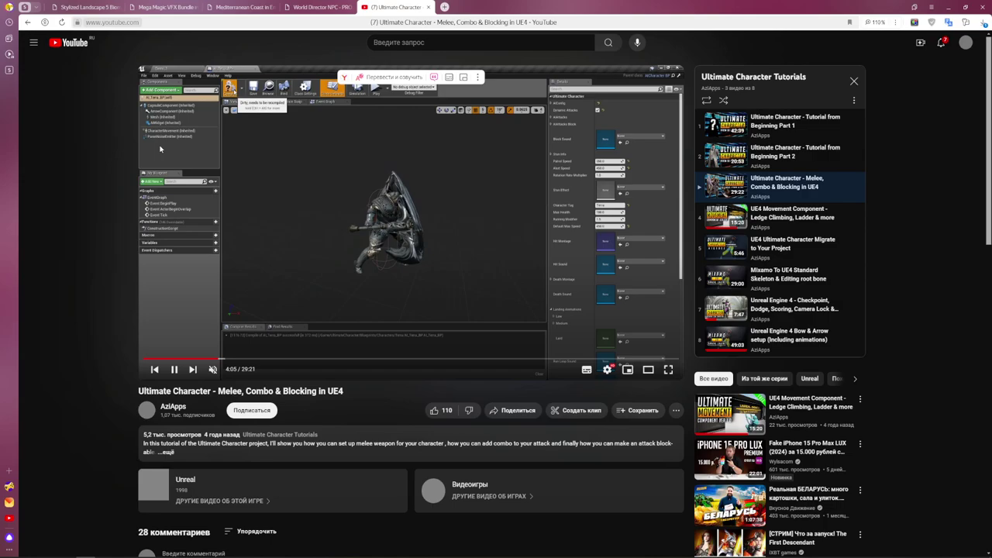
left_click(240, 359)
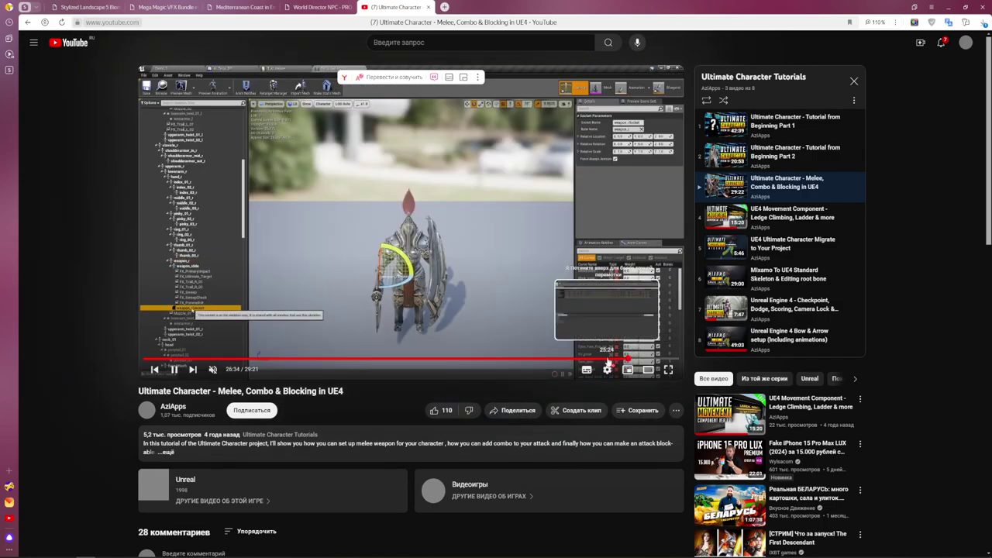
left_click(630, 360)
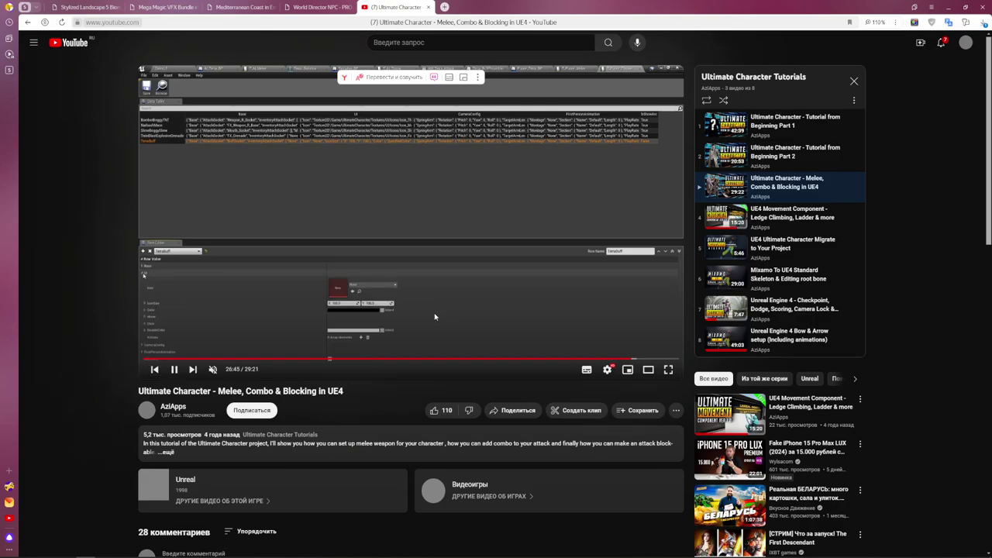
left_click(622, 359)
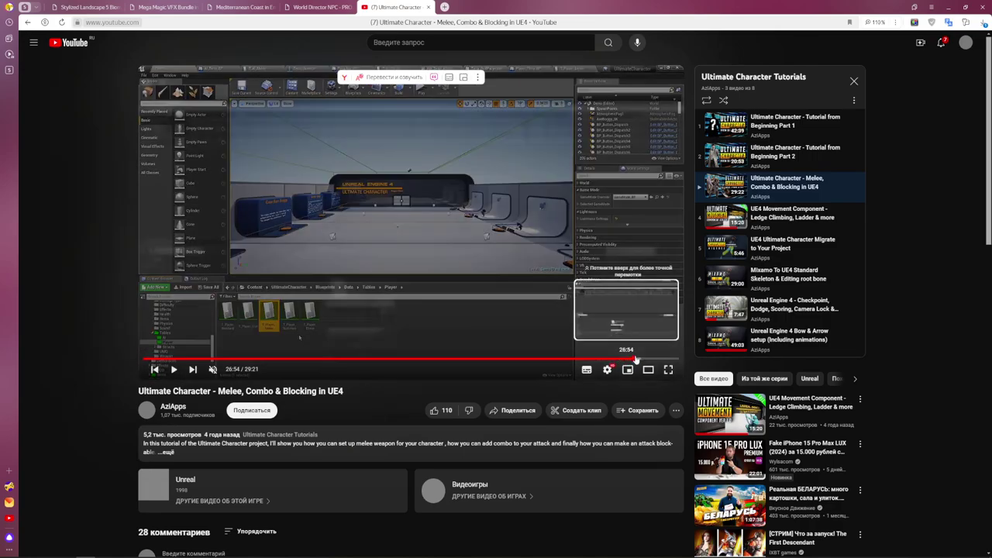
left_click(639, 359)
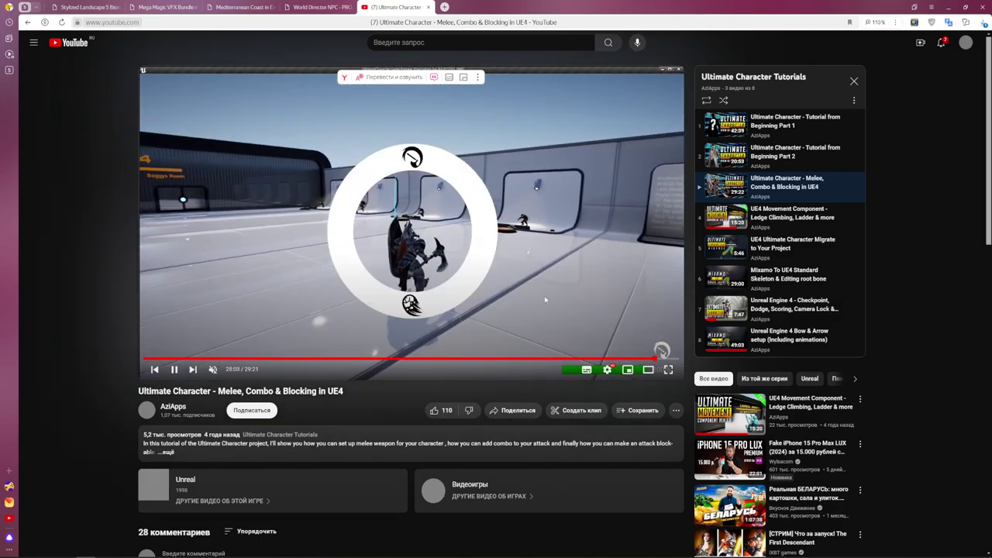
left_click(657, 359)
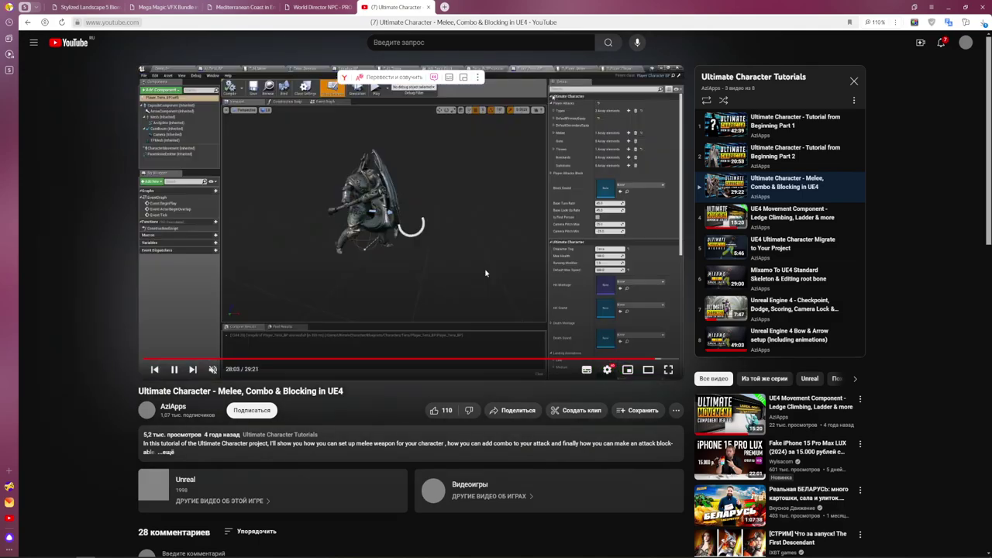
left_click(389, 190)
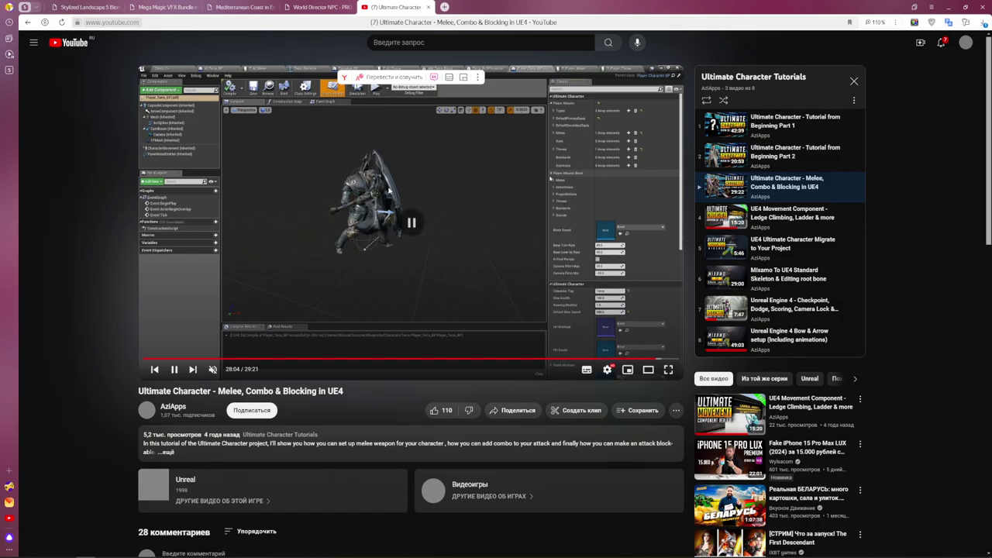